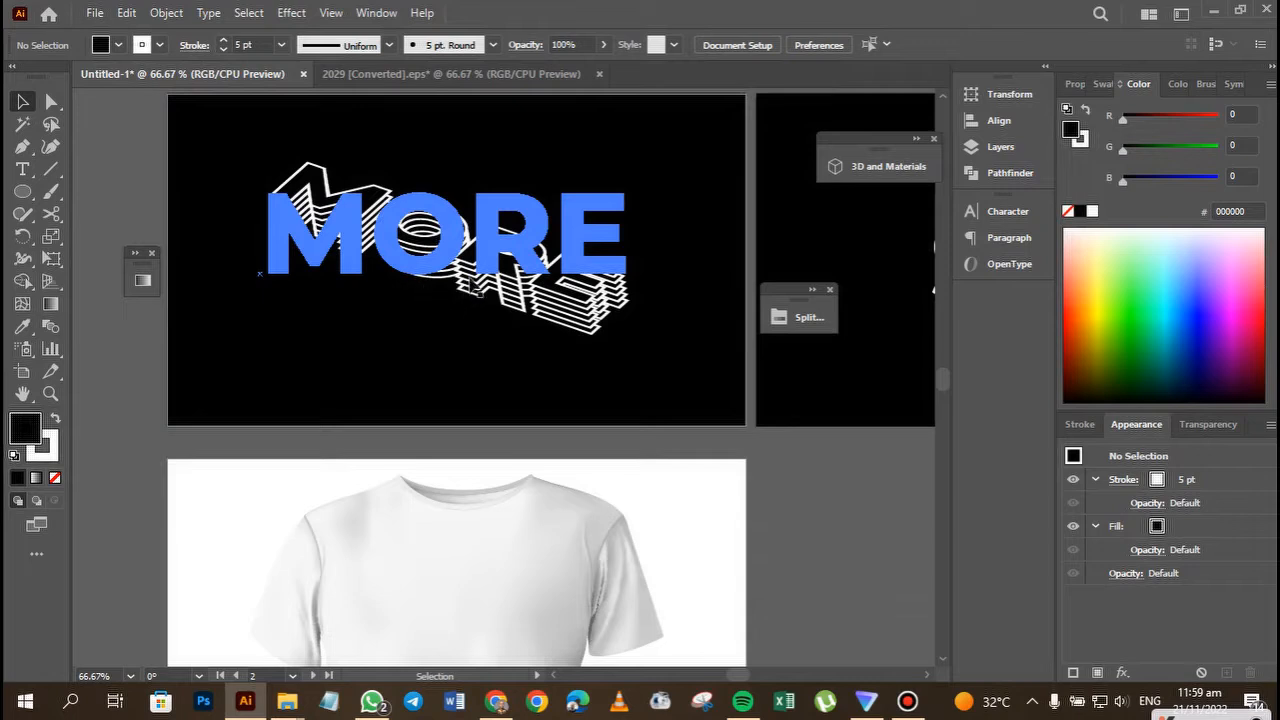
Examine the MORE, SEE and floral designs and the white T-shirt mockup across the document's artboards
key("space")
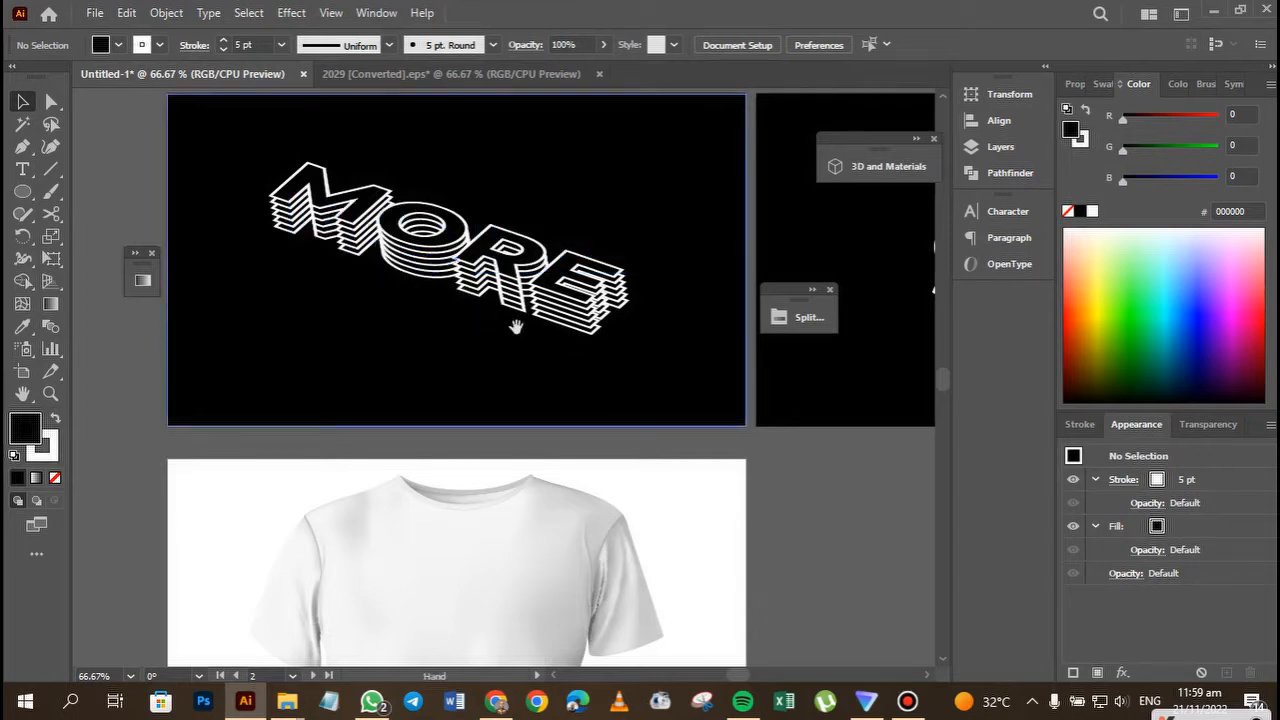
left_click_drag(501, 345, 525, 380)
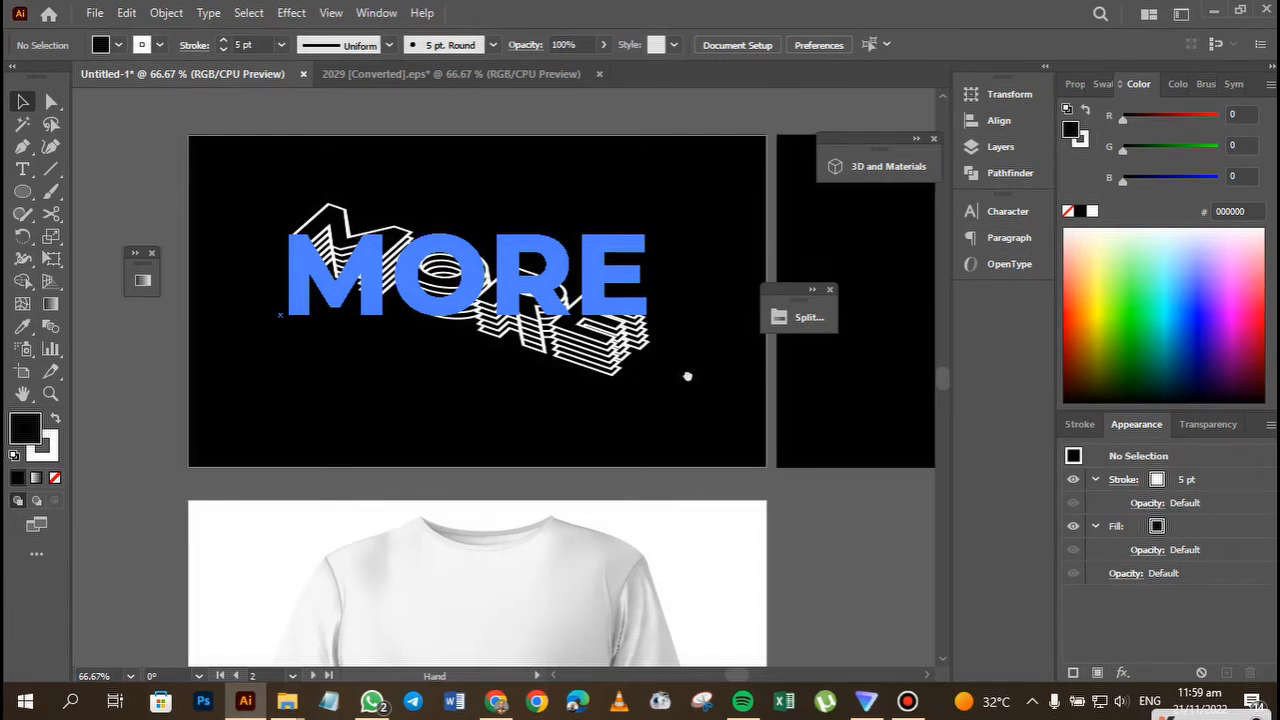
left_click_drag(687, 376, 580, 369)
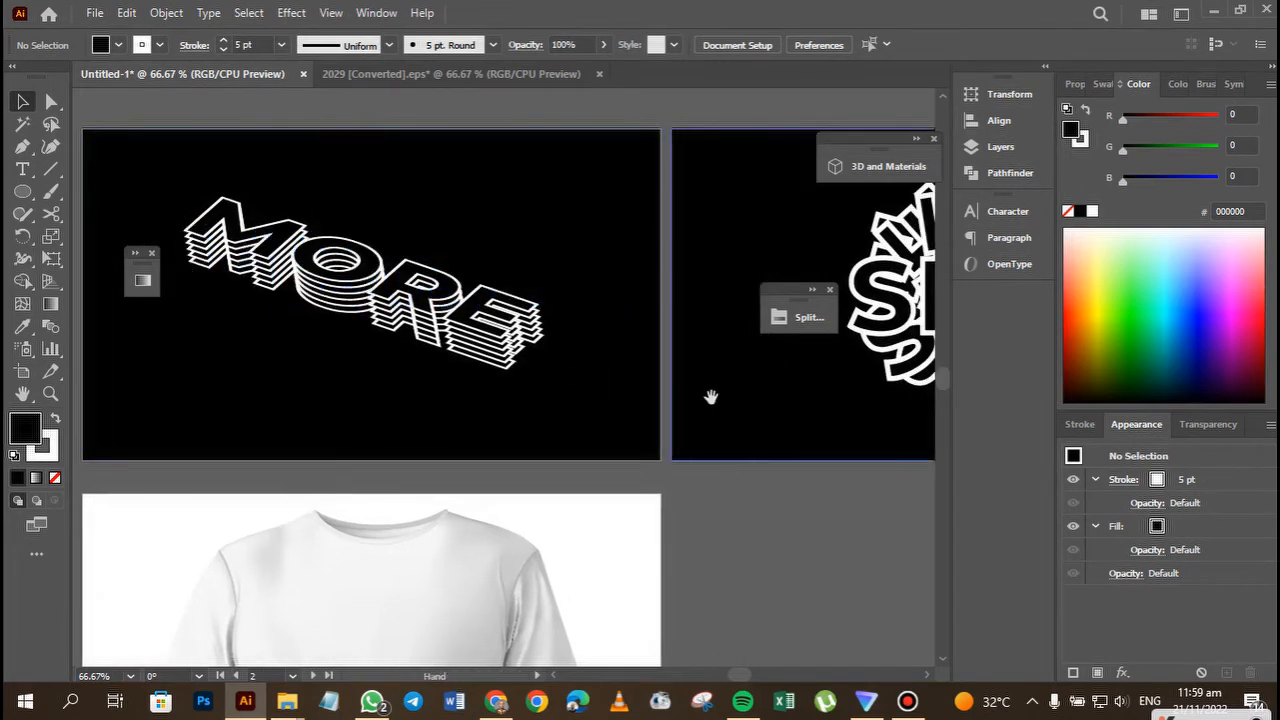
left_click_drag(710, 397, 404, 398)
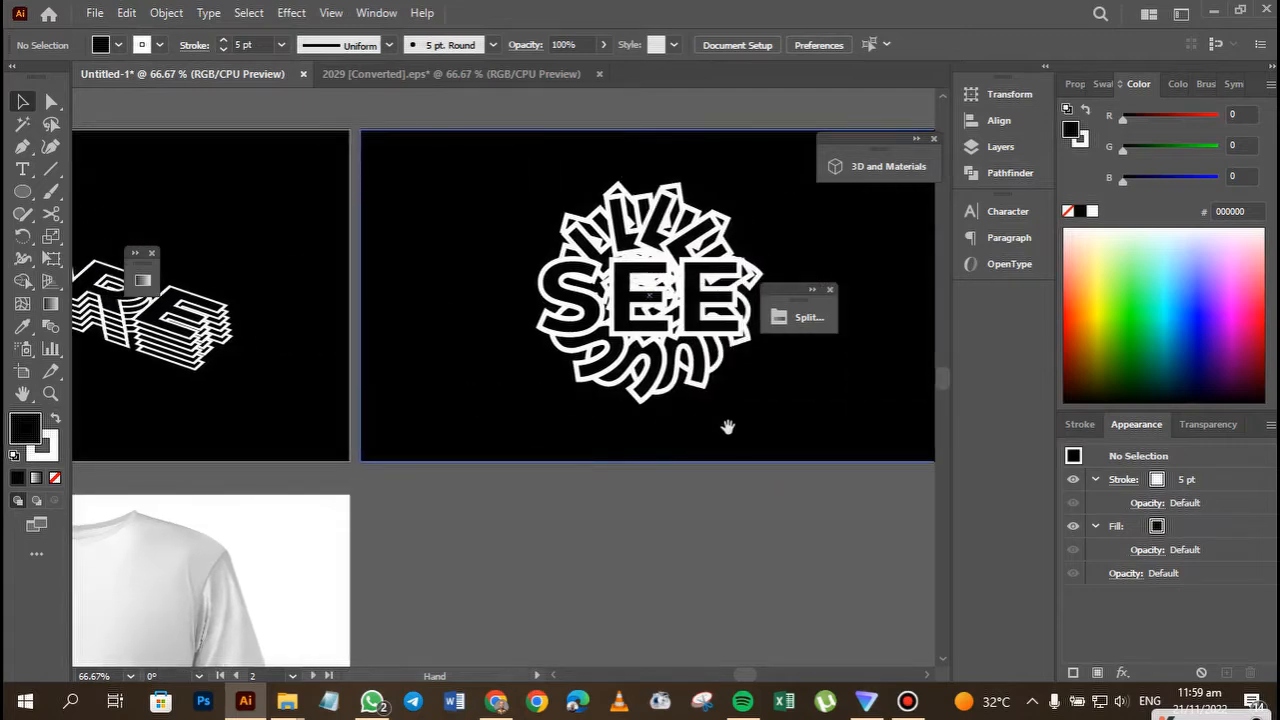
left_click_drag(723, 431, 606, 434)
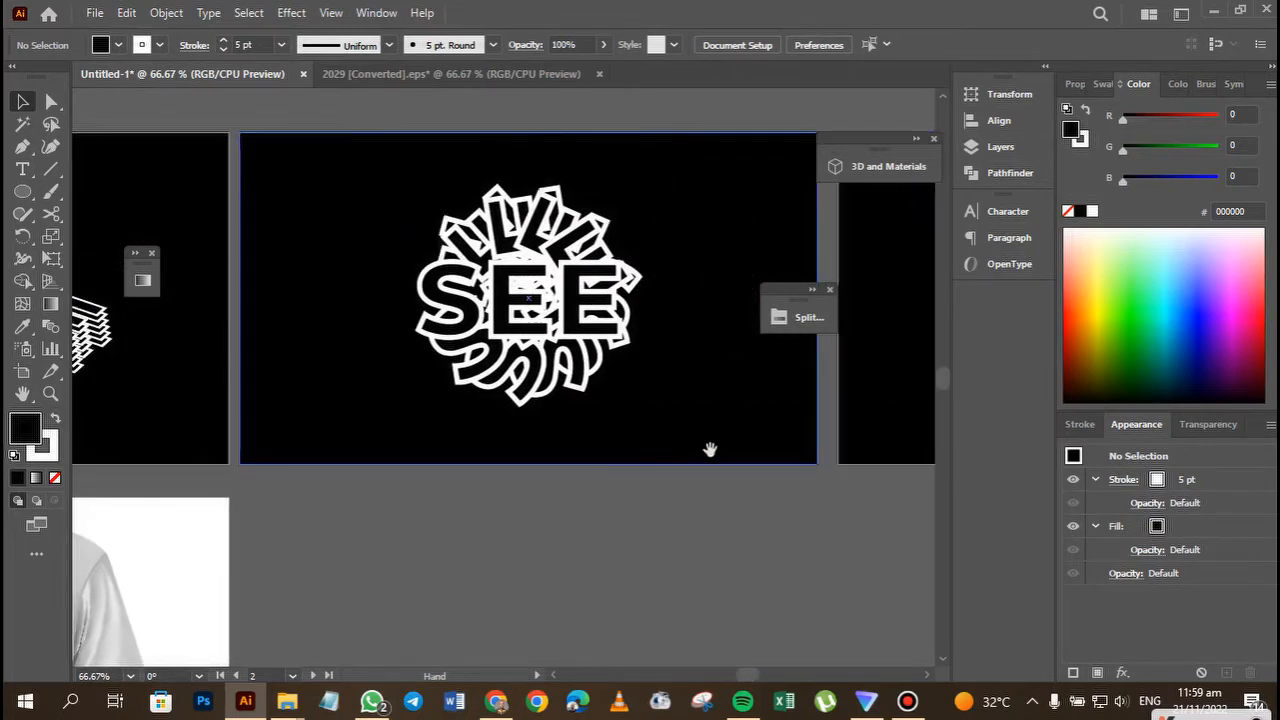
left_click_drag(711, 458, 506, 451)
left_click_drag(697, 443, 523, 449)
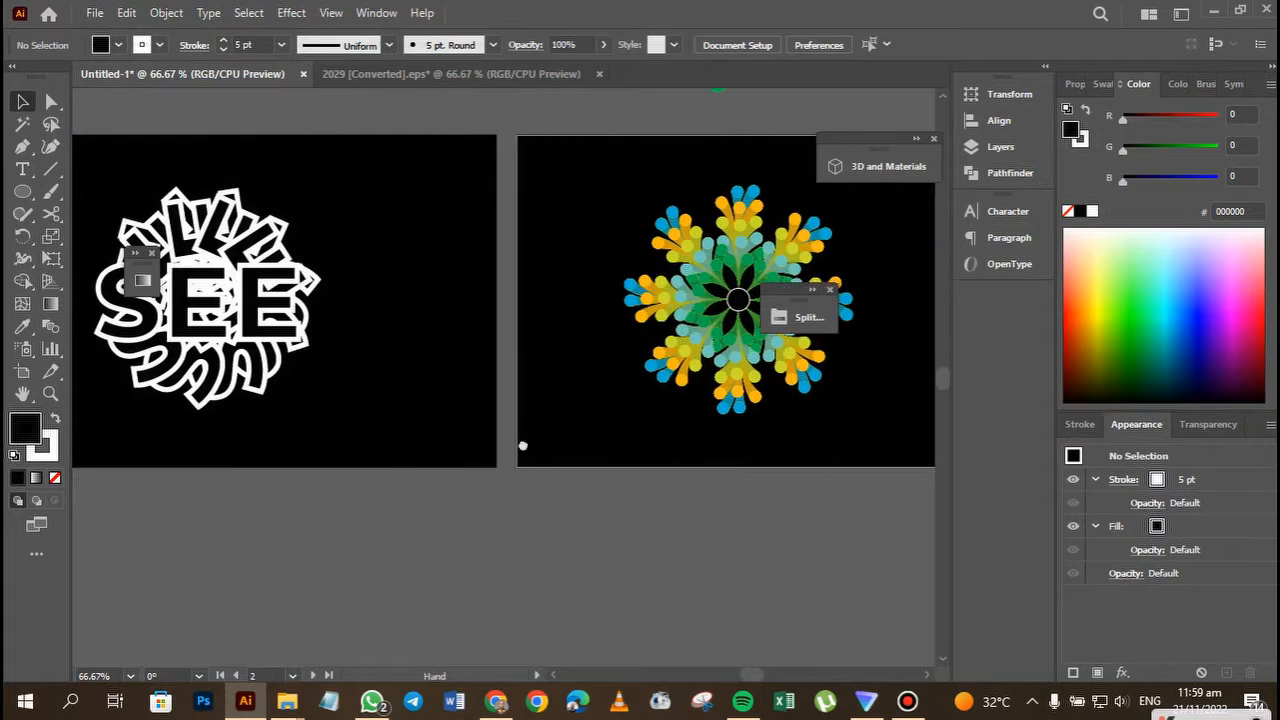
mouse_move(670, 442)
left_mouse_down()
mouse_move(536, 449)
mouse_move(686, 451)
left_mouse_up()
left_click_drag(446, 454, 726, 471)
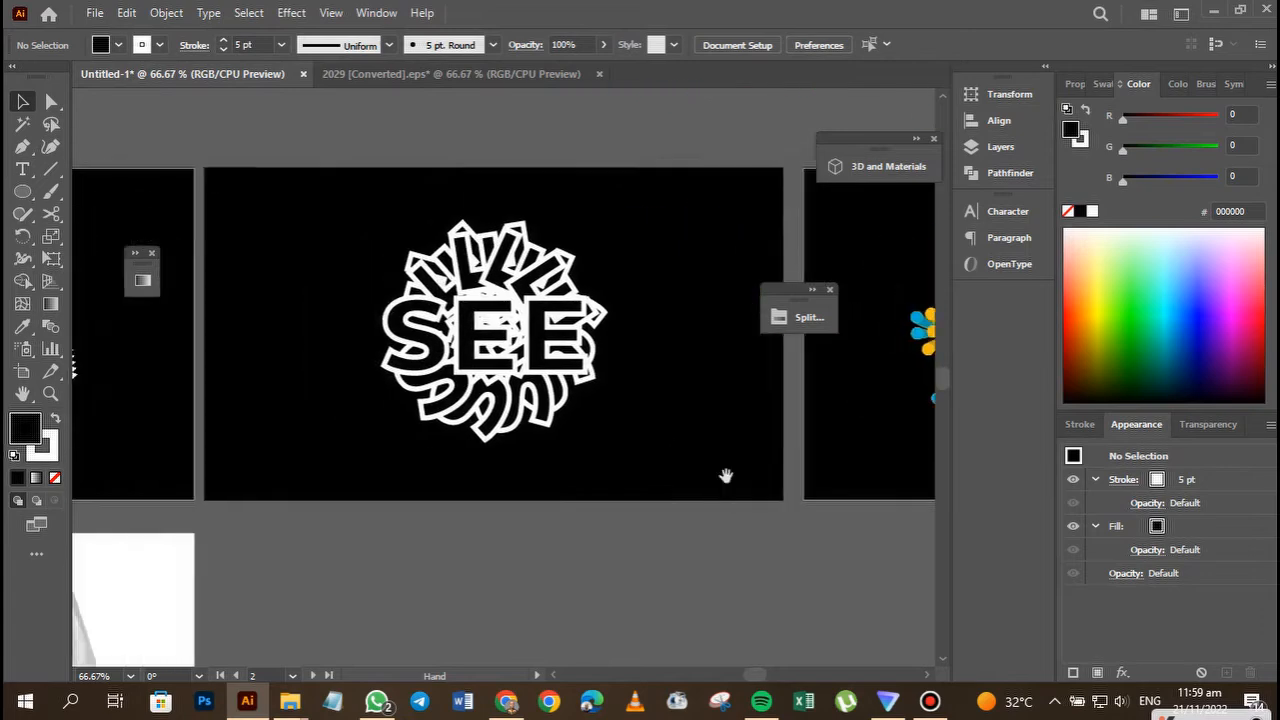
left_click_drag(431, 455, 586, 371)
left_click_drag(452, 420, 566, 382)
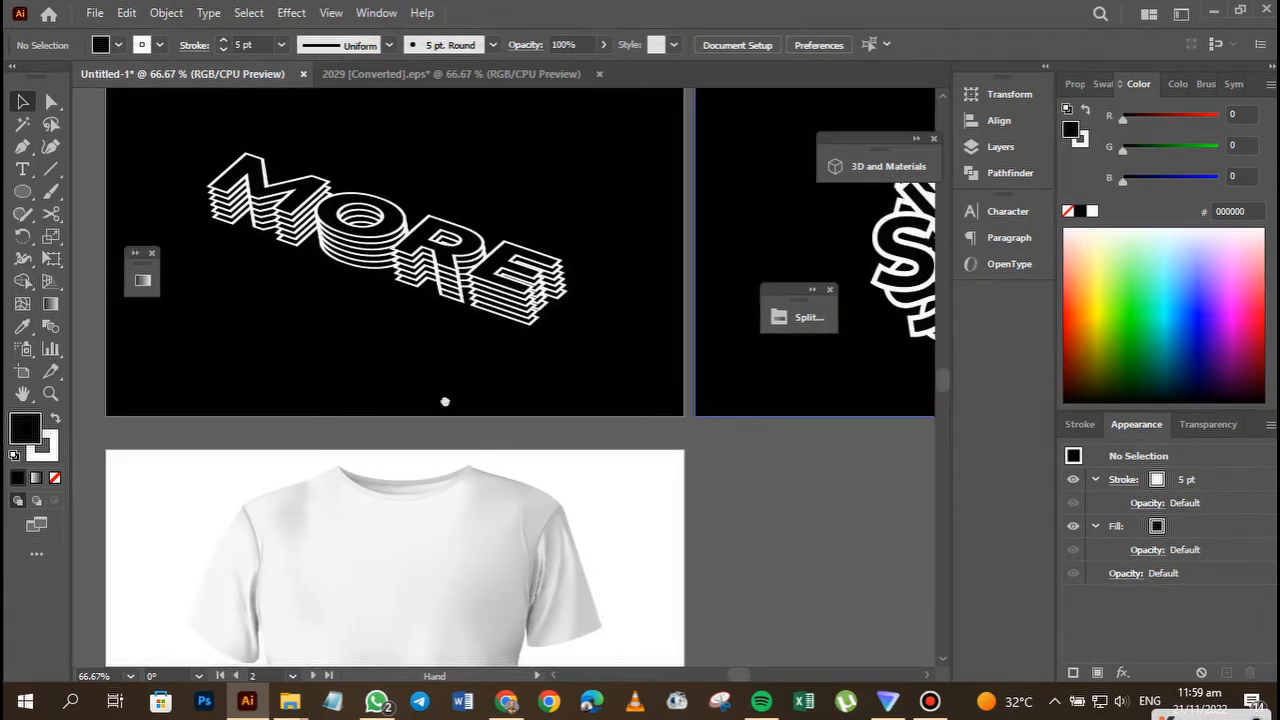
left_click_drag(473, 357, 529, 326)
left_click_drag(447, 484, 506, 309)
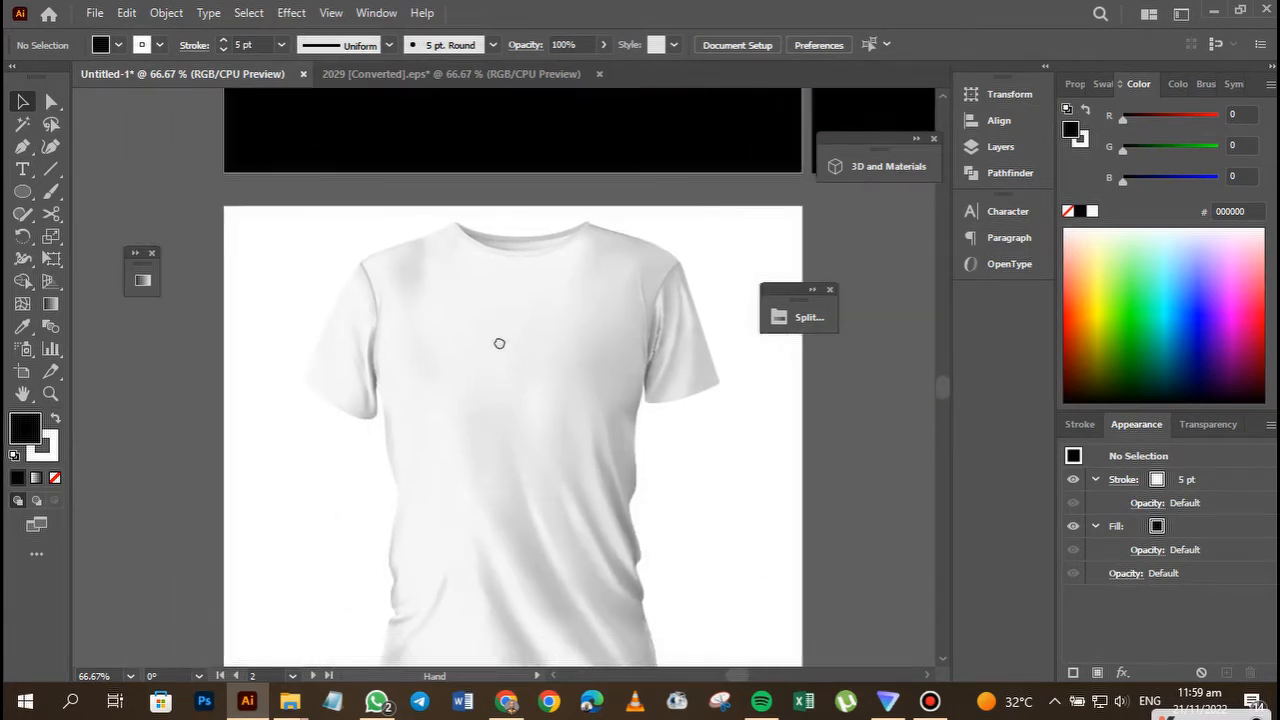
left_click_drag(498, 403, 469, 374)
left_click_drag(489, 243, 348, 406)
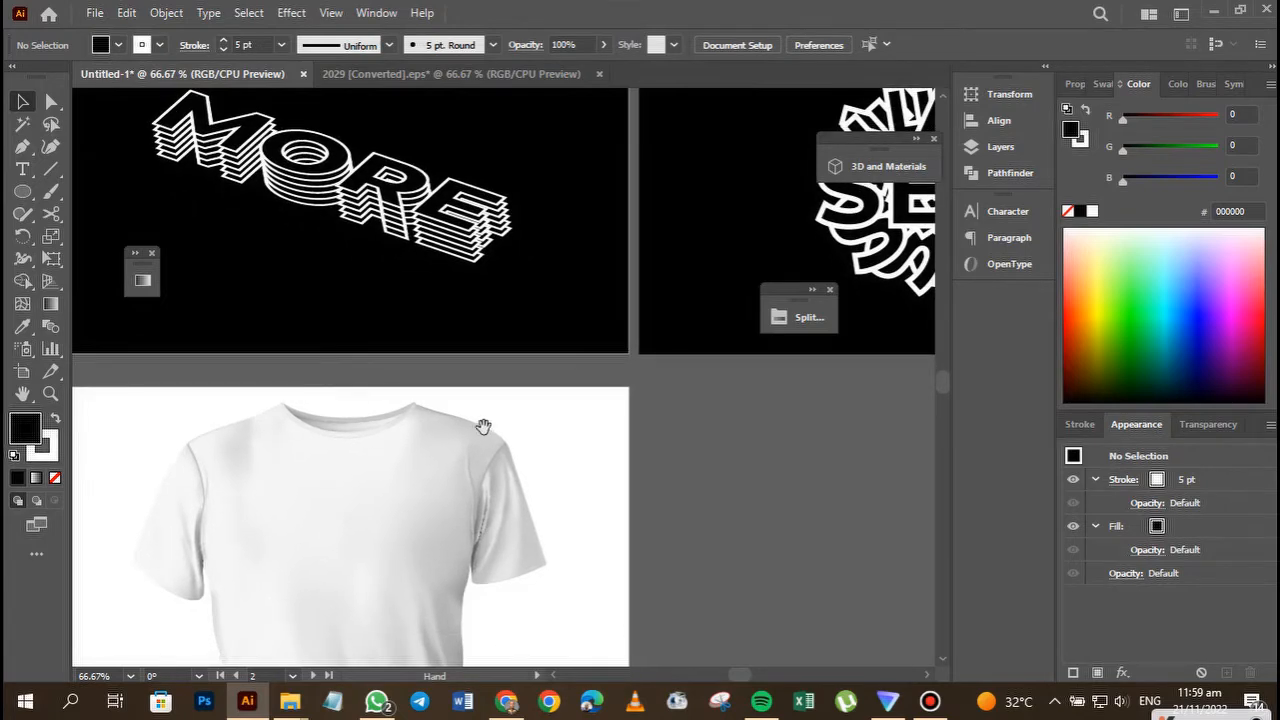
left_click_drag(463, 407, 560, 442)
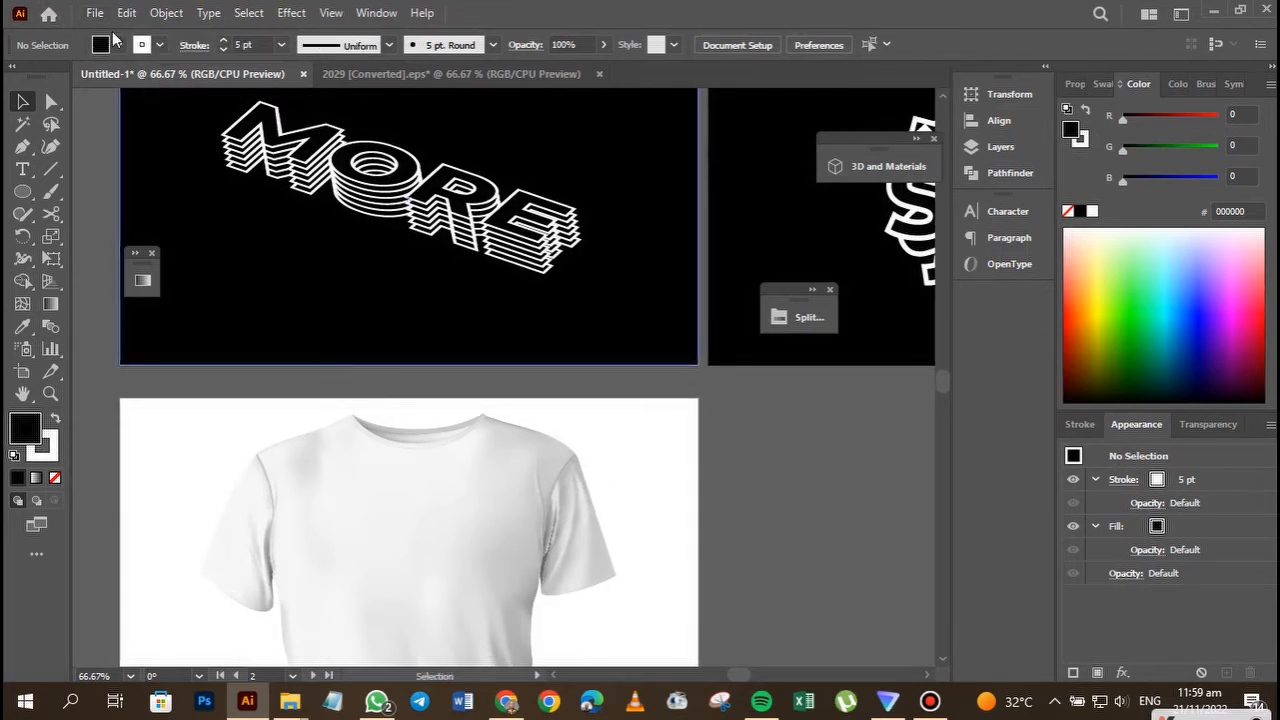
Start saving the document and choose the YOUTUBE CHANNEL folder on the Desktop as the destination
key("ctrl+s")
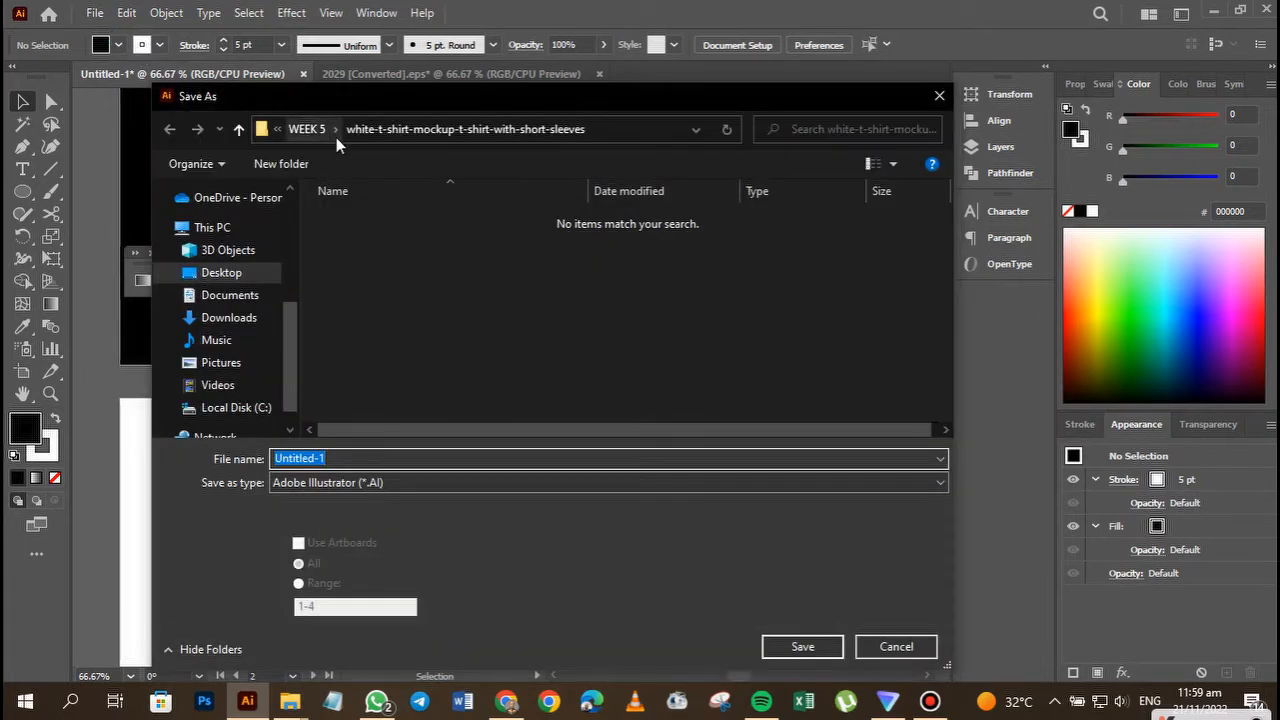
left_click_drag(284, 349, 297, 229)
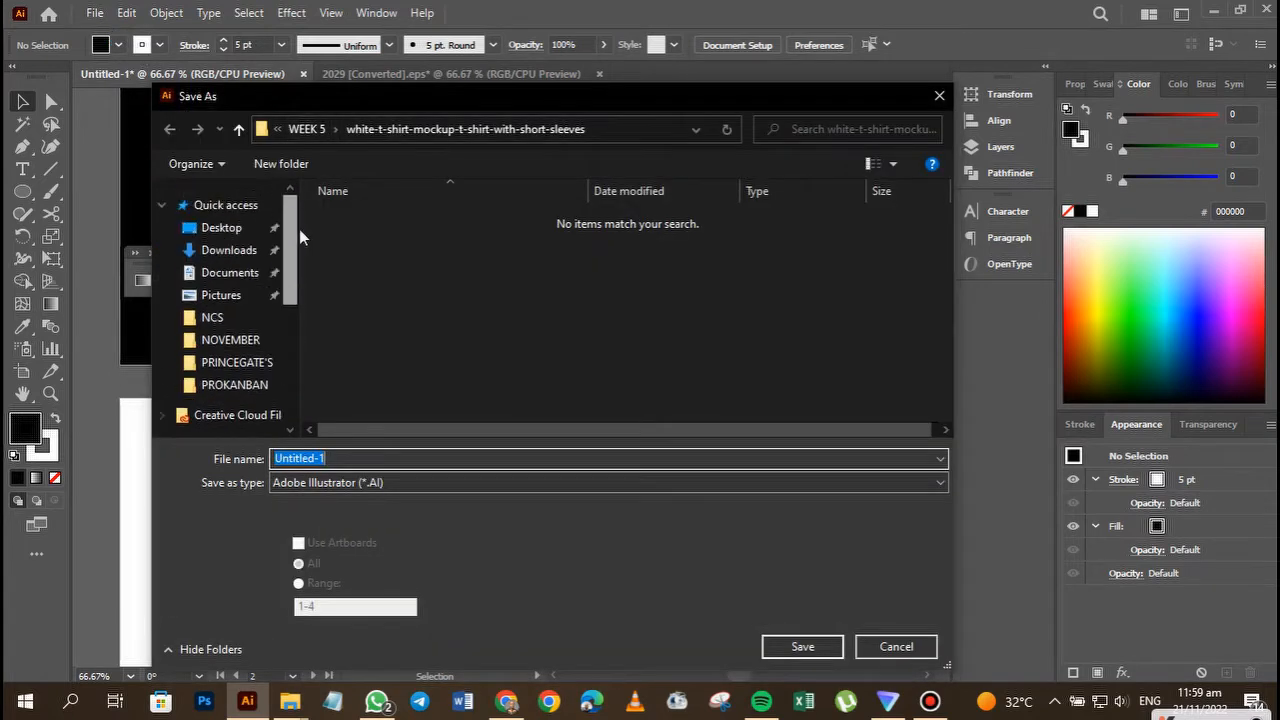
left_click(222, 228)
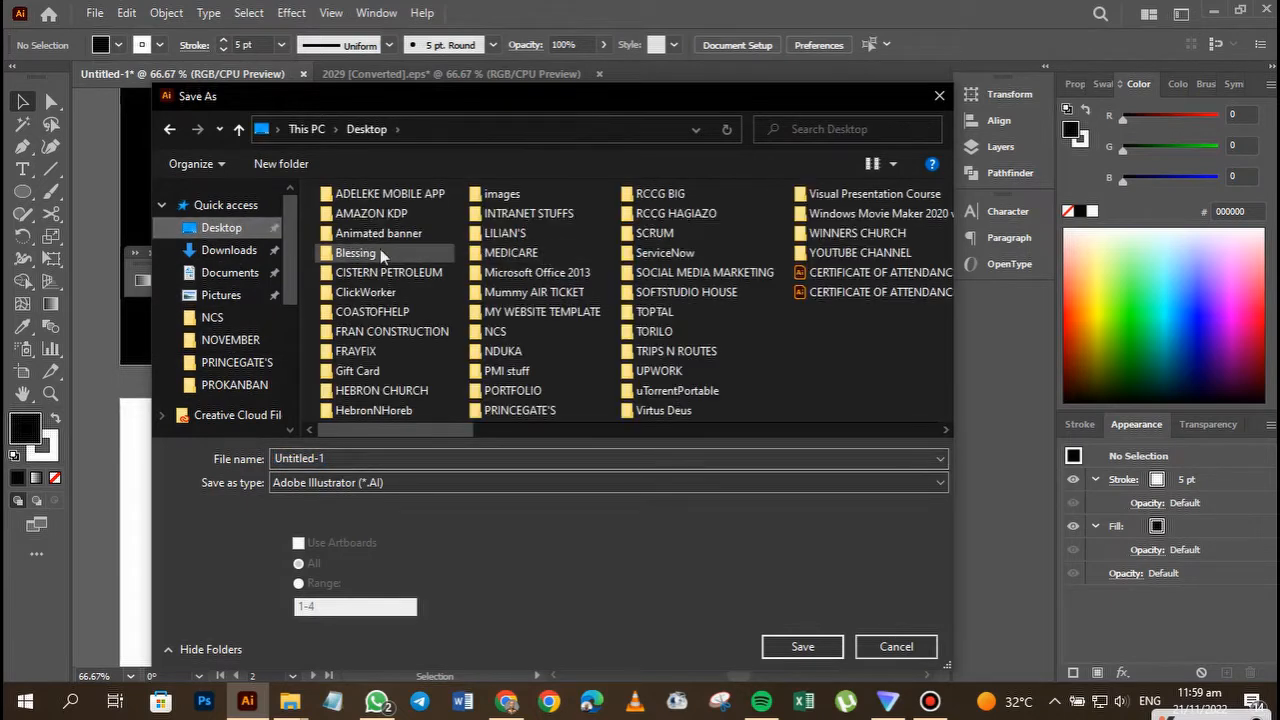
left_click(358, 235)
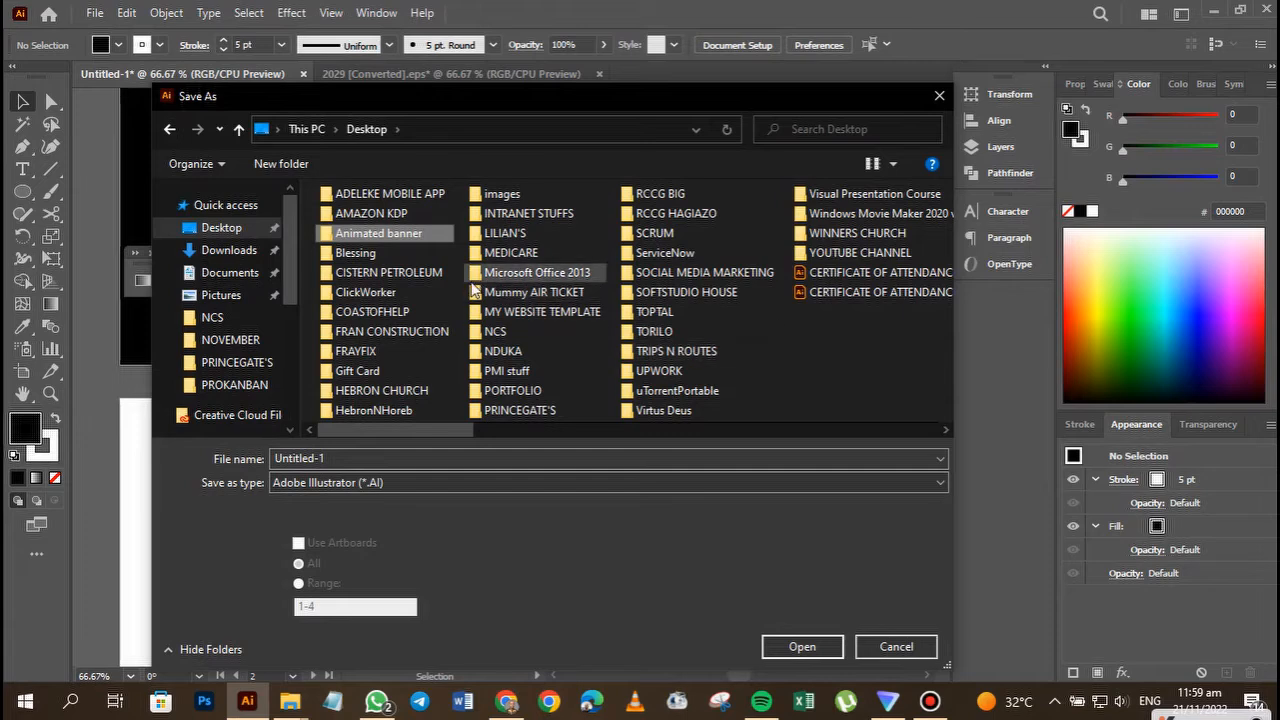
scroll(474, 289, "right", 5)
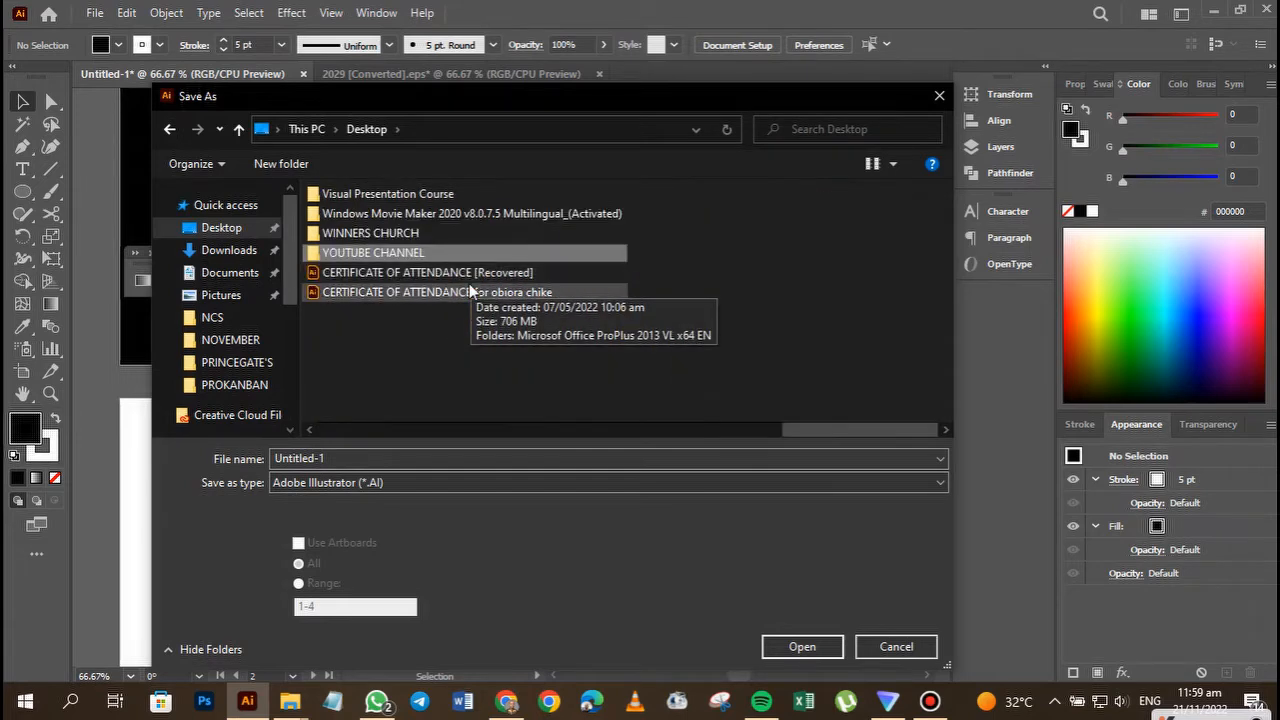
double_click(405, 257)
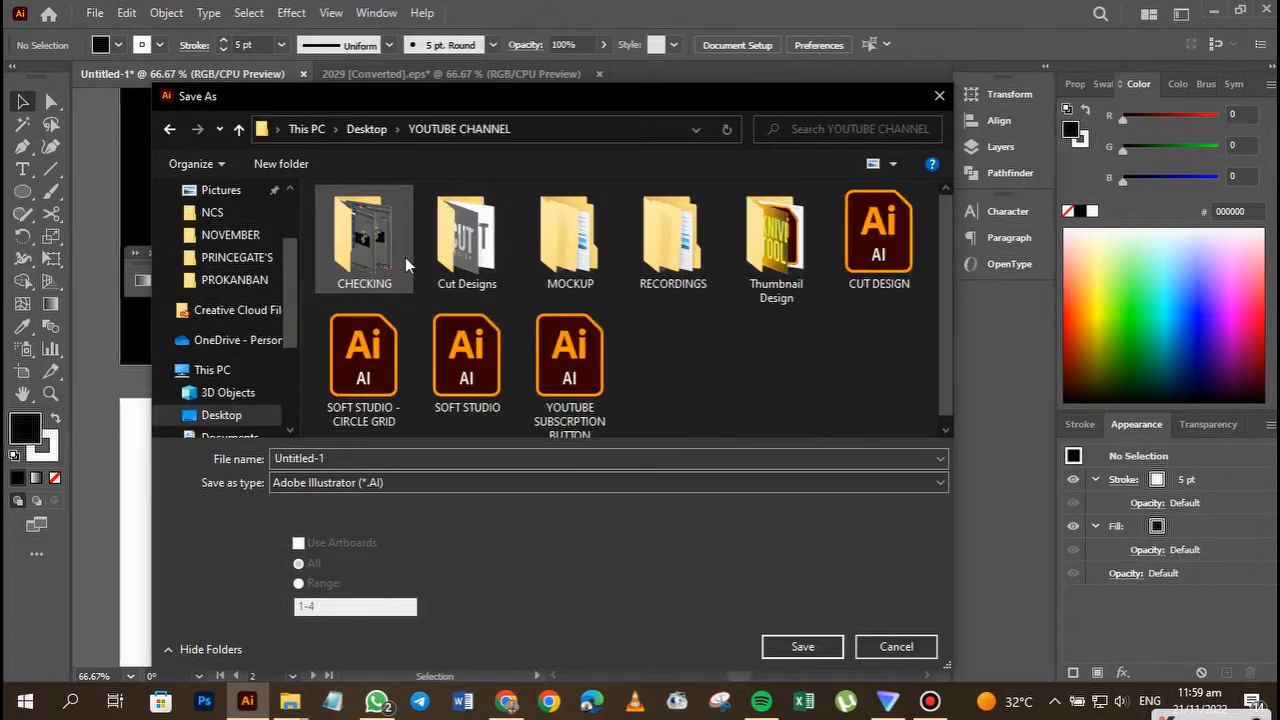
left_click(387, 262)
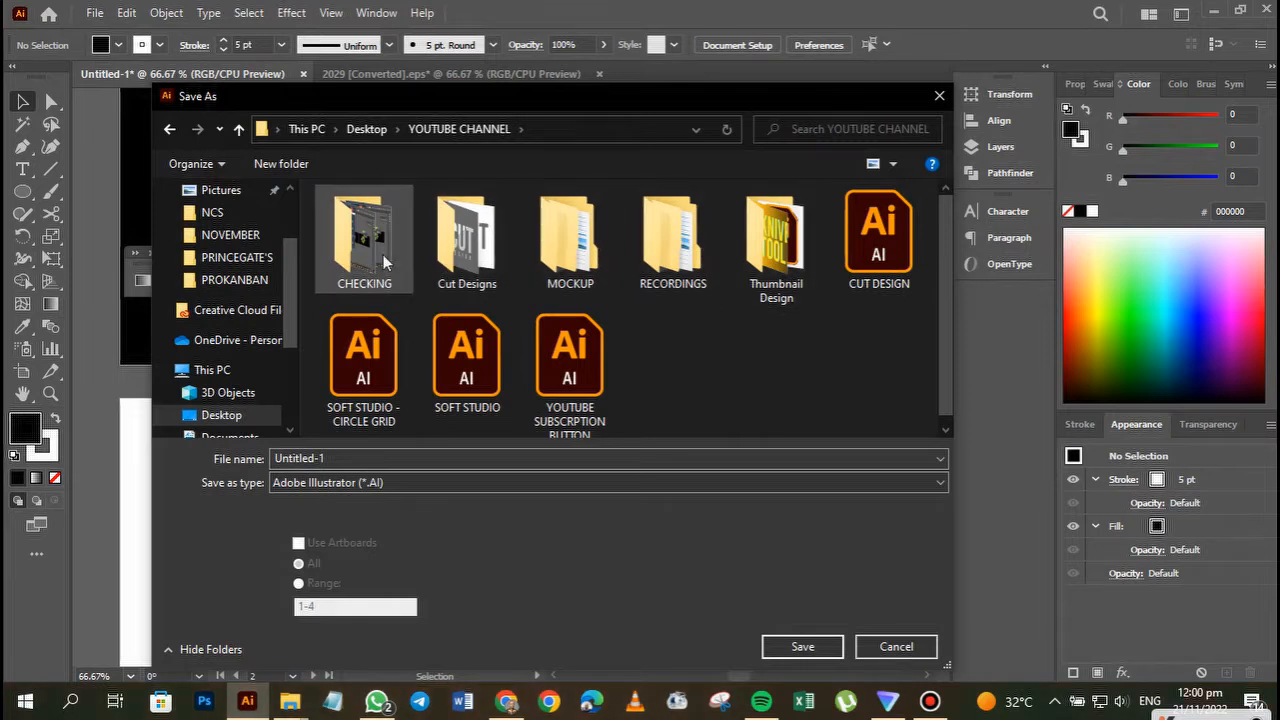
Name the file "tshirt sample designs" and save it as an Adobe Illustrator file with the Illustrator 2020 version options
left_click(488, 461)
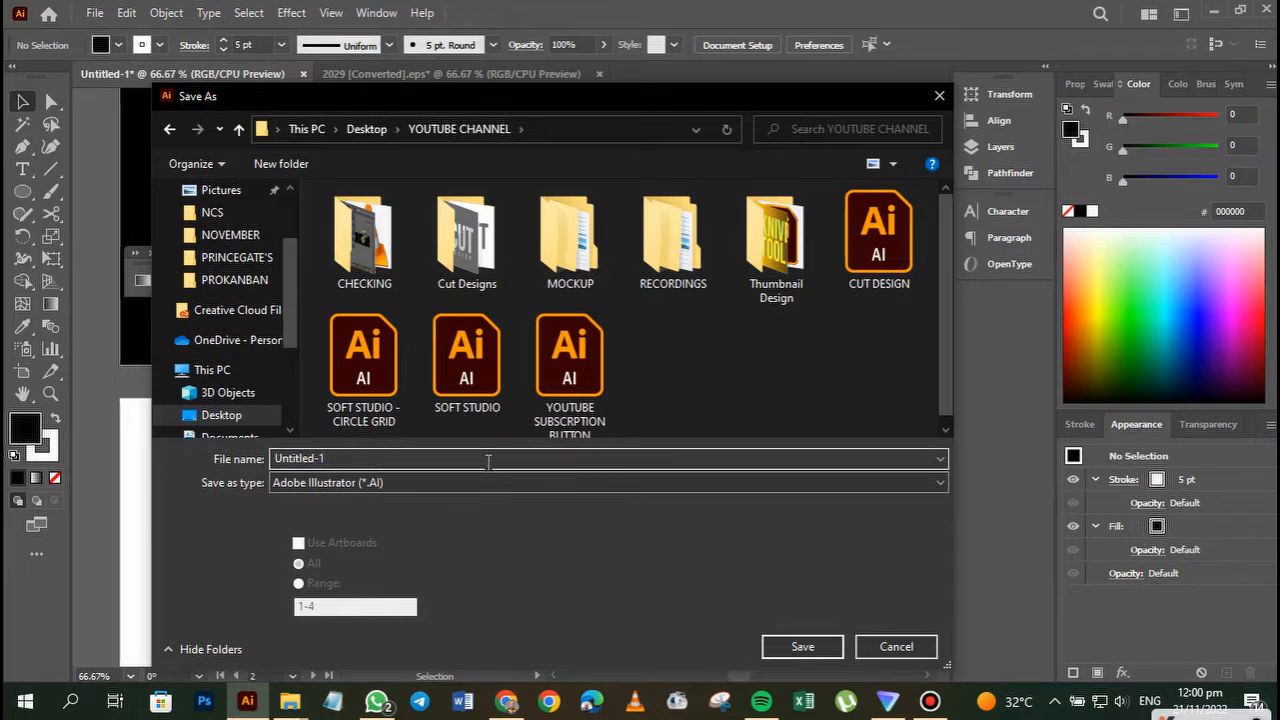
key("ctrl+a")
type("tshirt sample design")
key("Return")
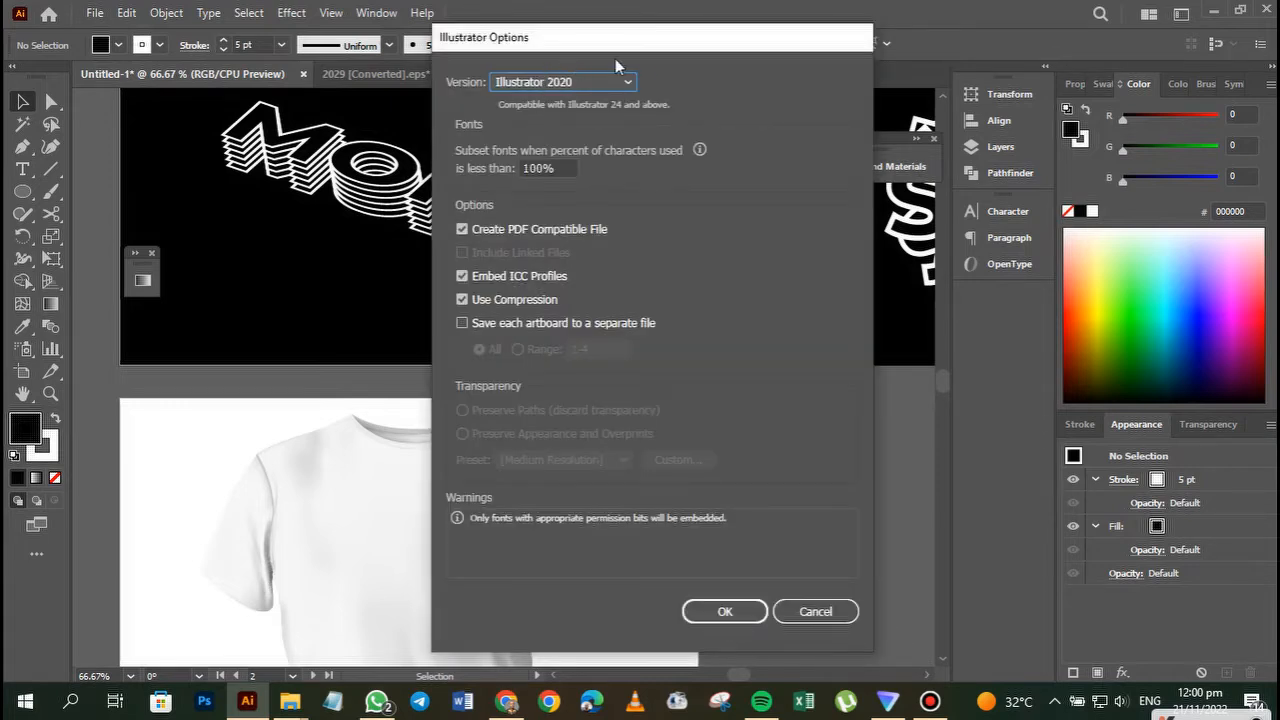
left_click(717, 614)
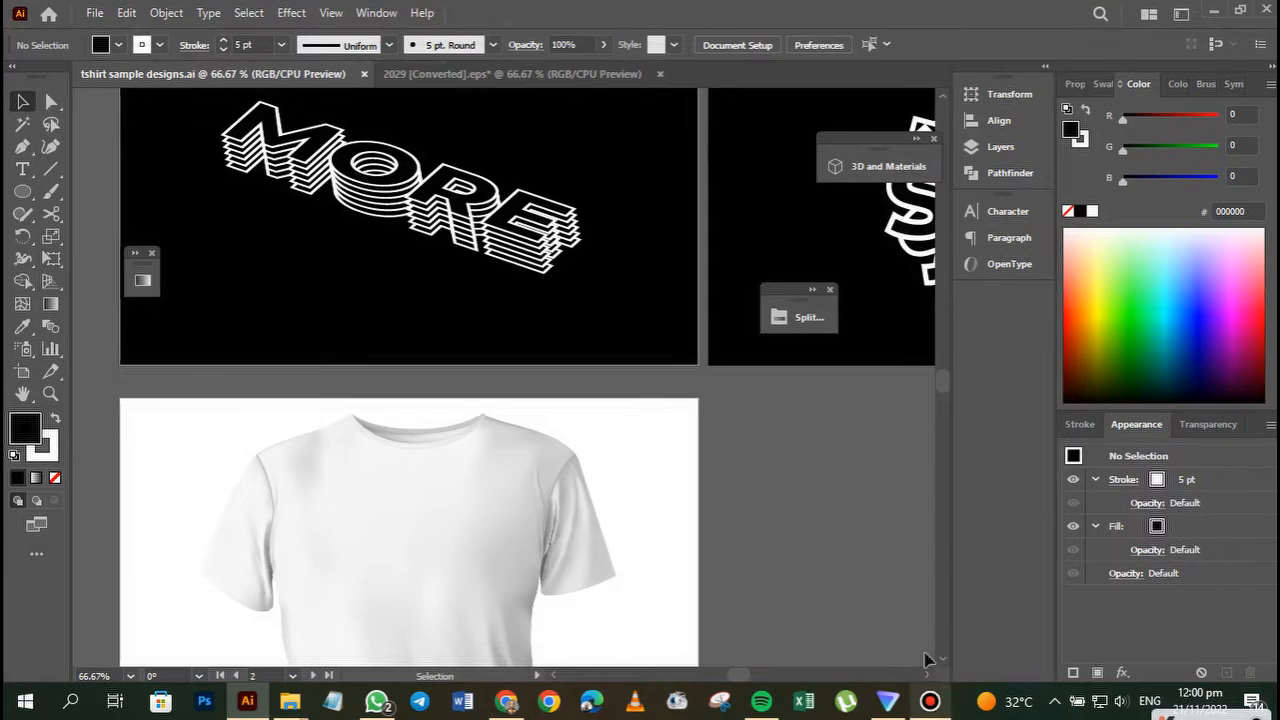
left_click(930, 701)
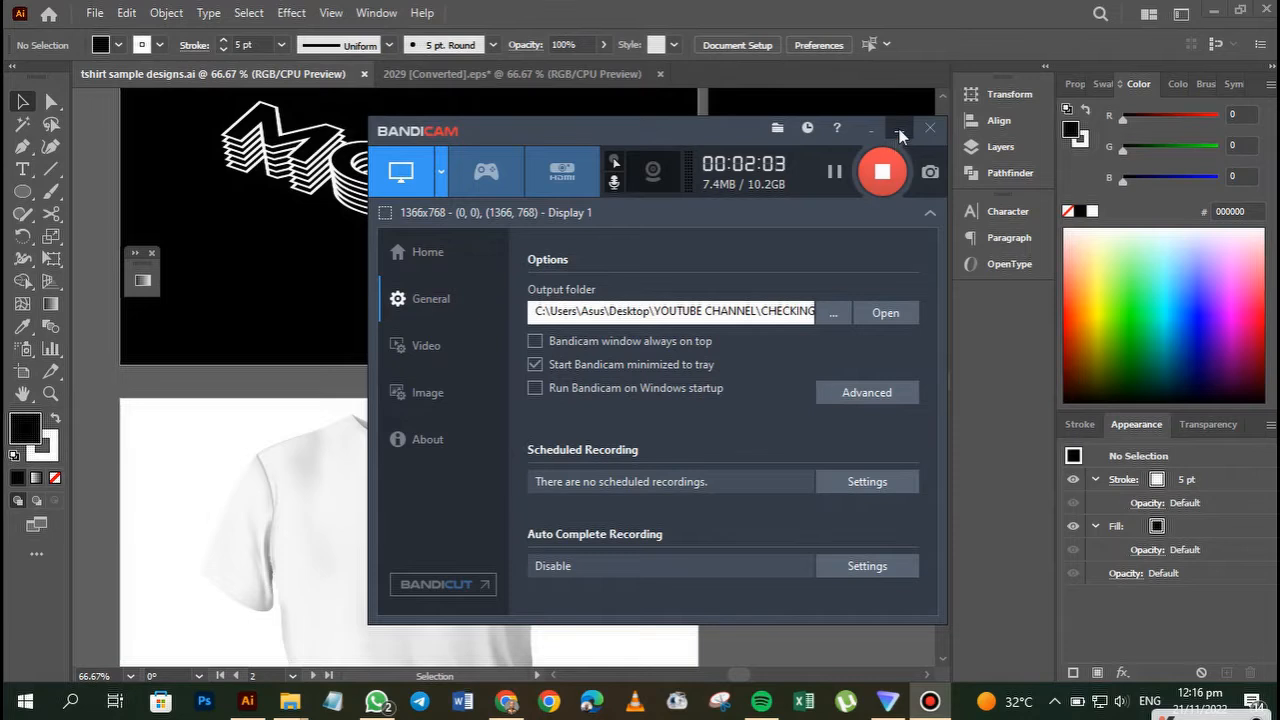
left_click(901, 128)
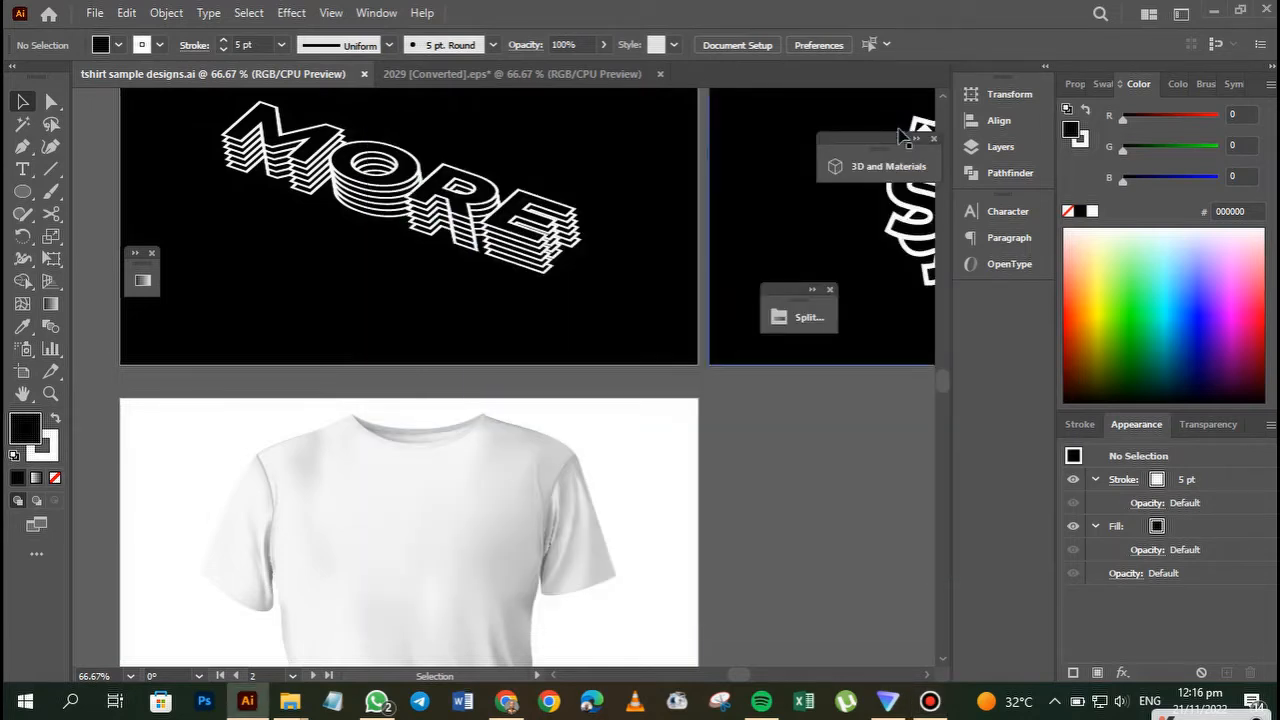
Create a new landscape document 600 px wide and 400 px high with one artboard
left_click(97, 14)
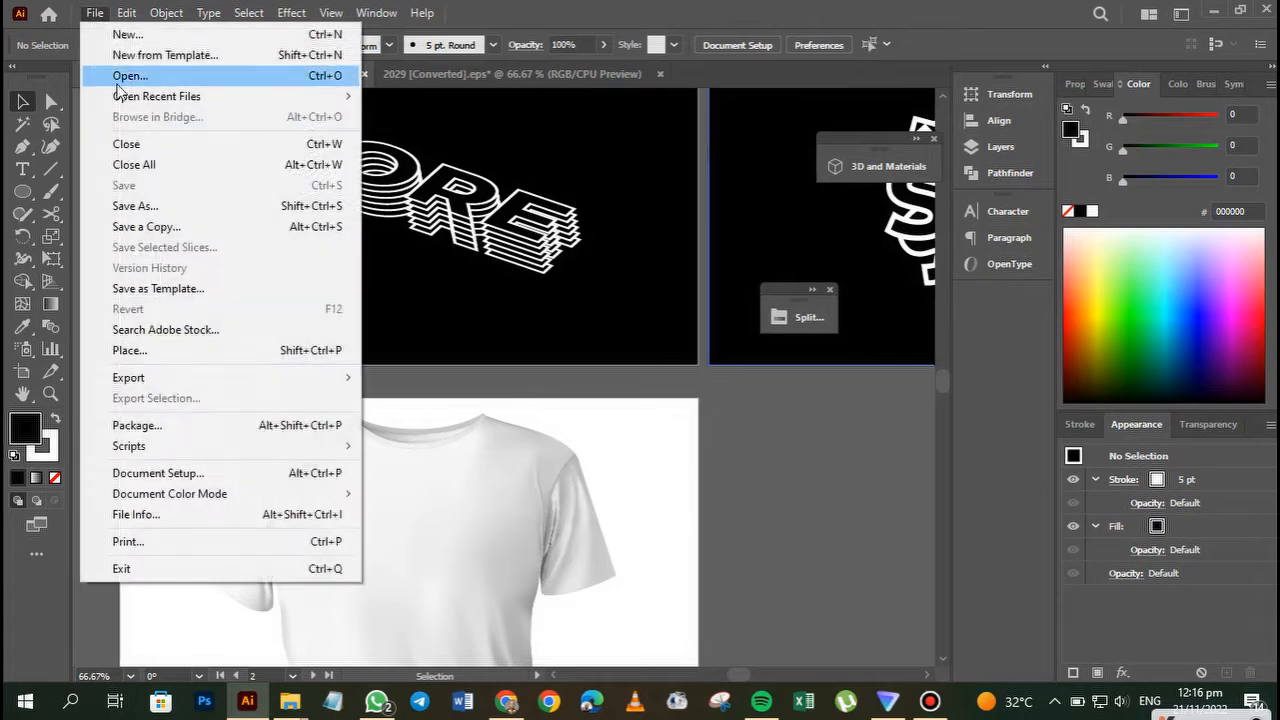
left_click(157, 40)
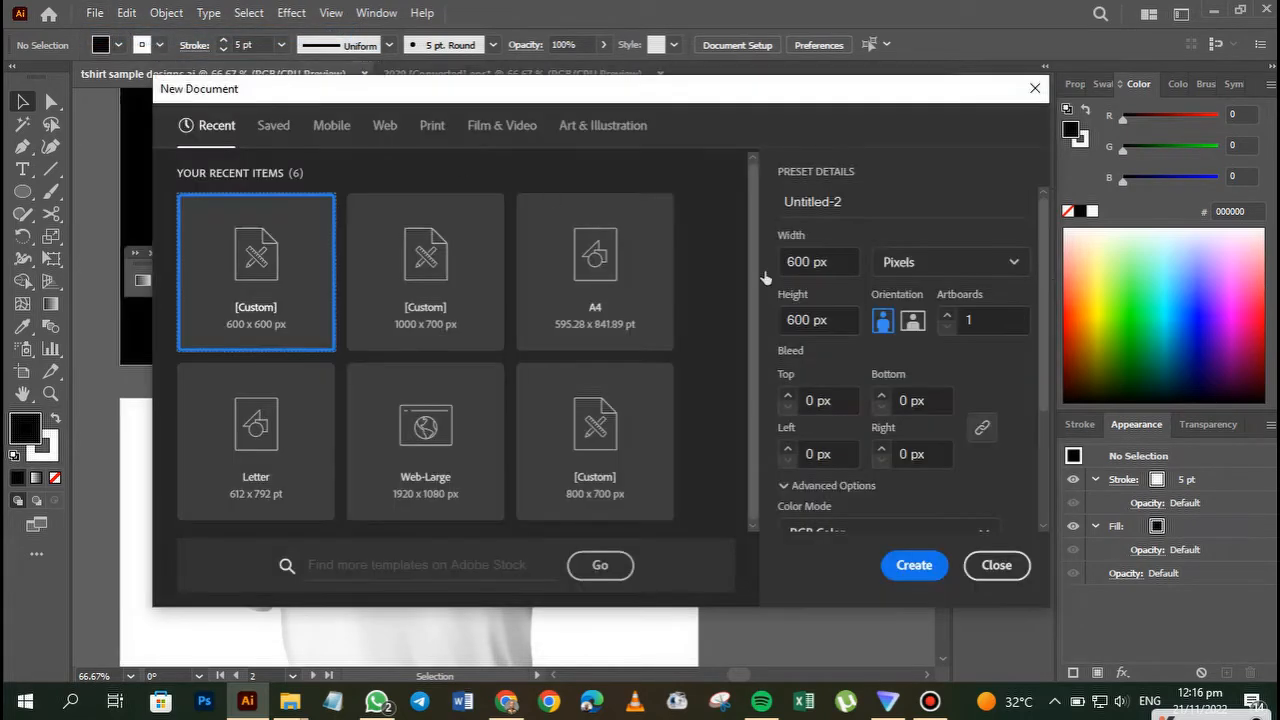
left_click(845, 318)
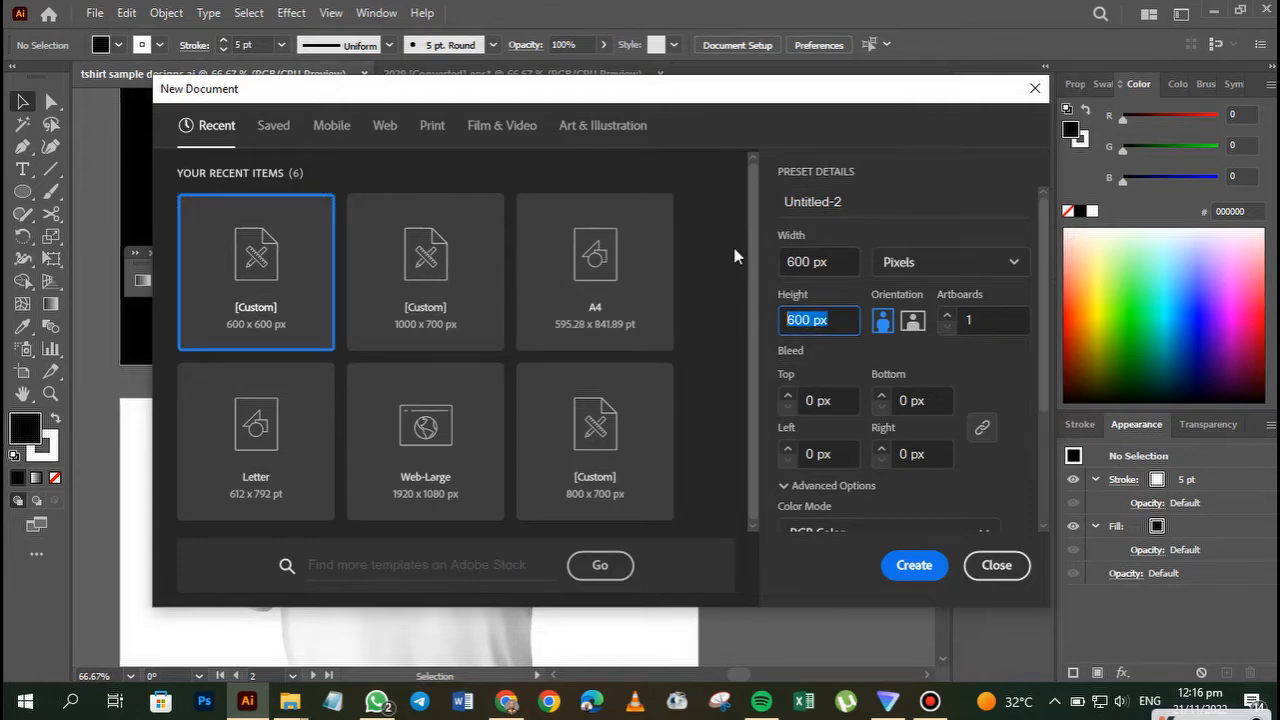
type("400")
left_click(911, 321)
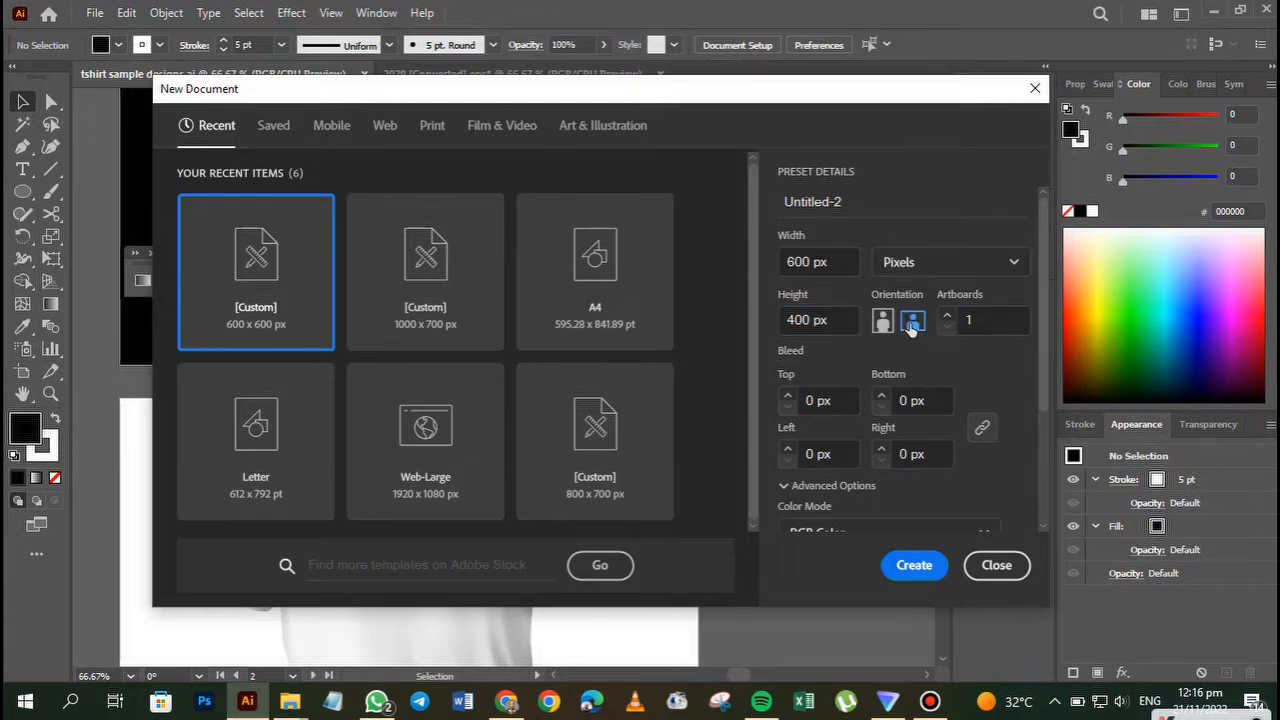
left_click(913, 567)
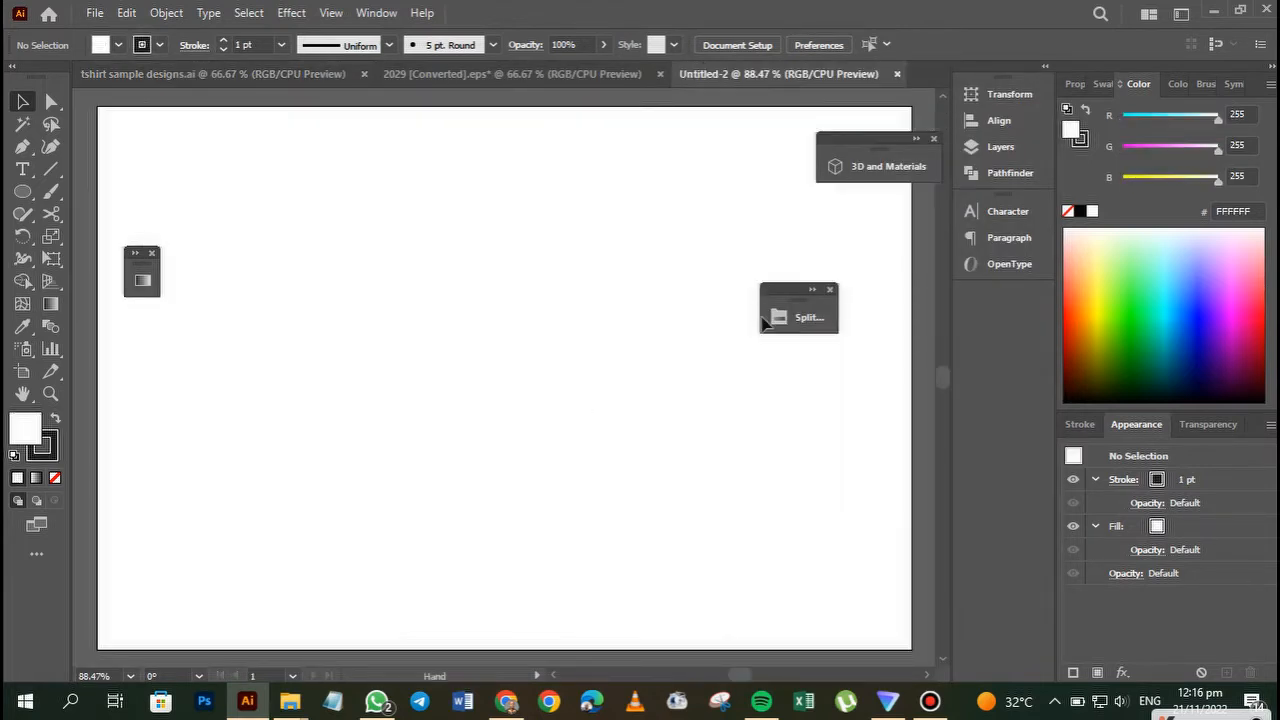
Move the floating Split Complementary swatch library closer to the artboard's right edge and leave it collapsed
left_click_drag(795, 292, 845, 310)
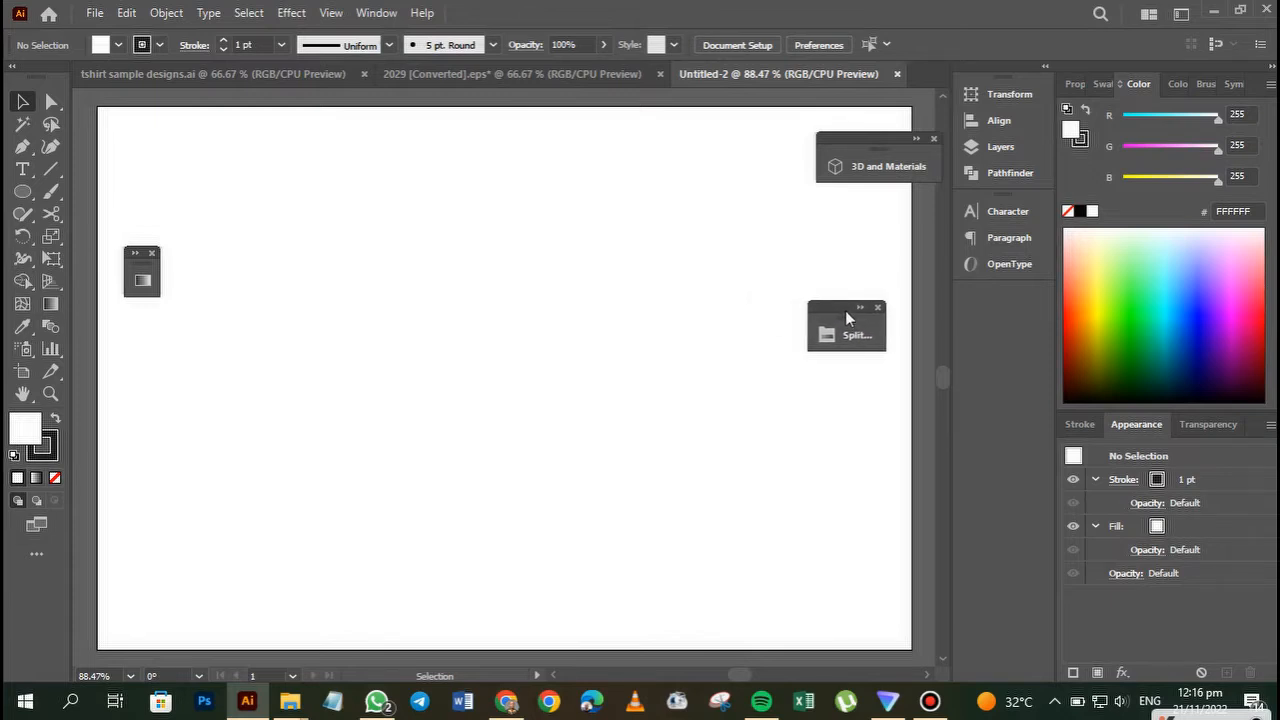
left_click(863, 314)
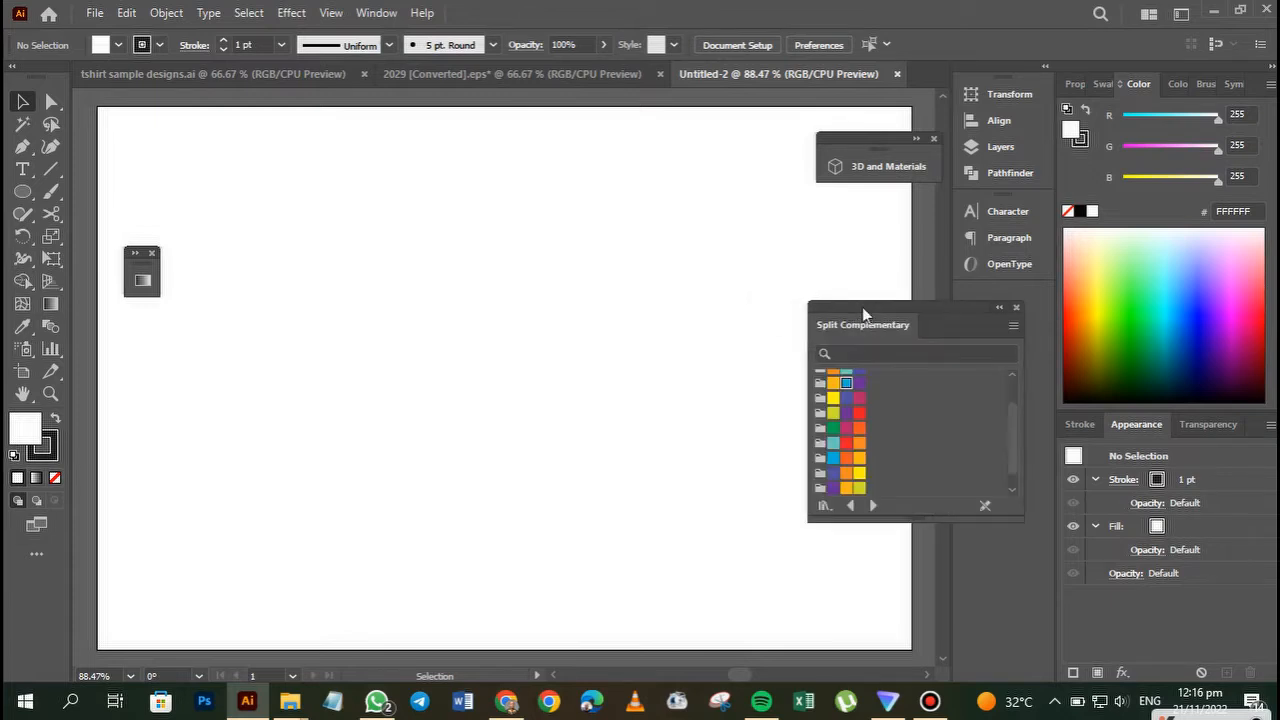
left_click(999, 310)
Add the point text MORE to the blank artboard and scale it up to about 116 pt
left_click(22, 169)
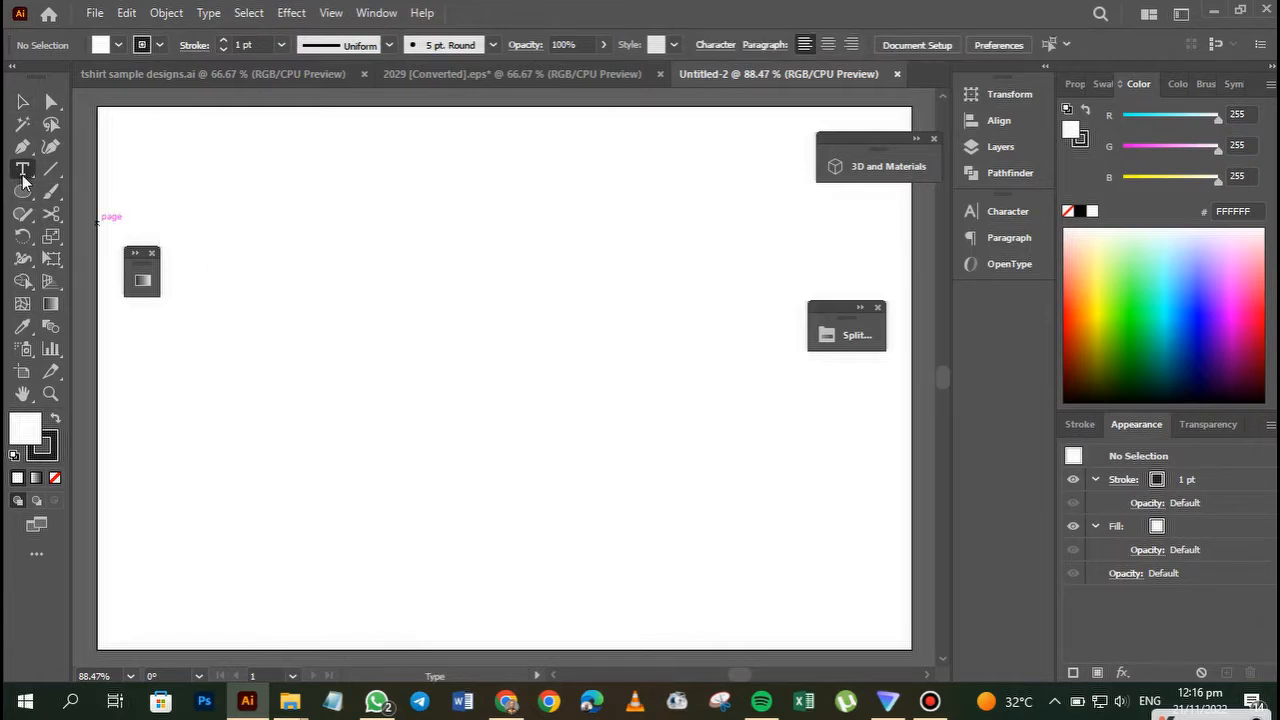
left_click(304, 284)
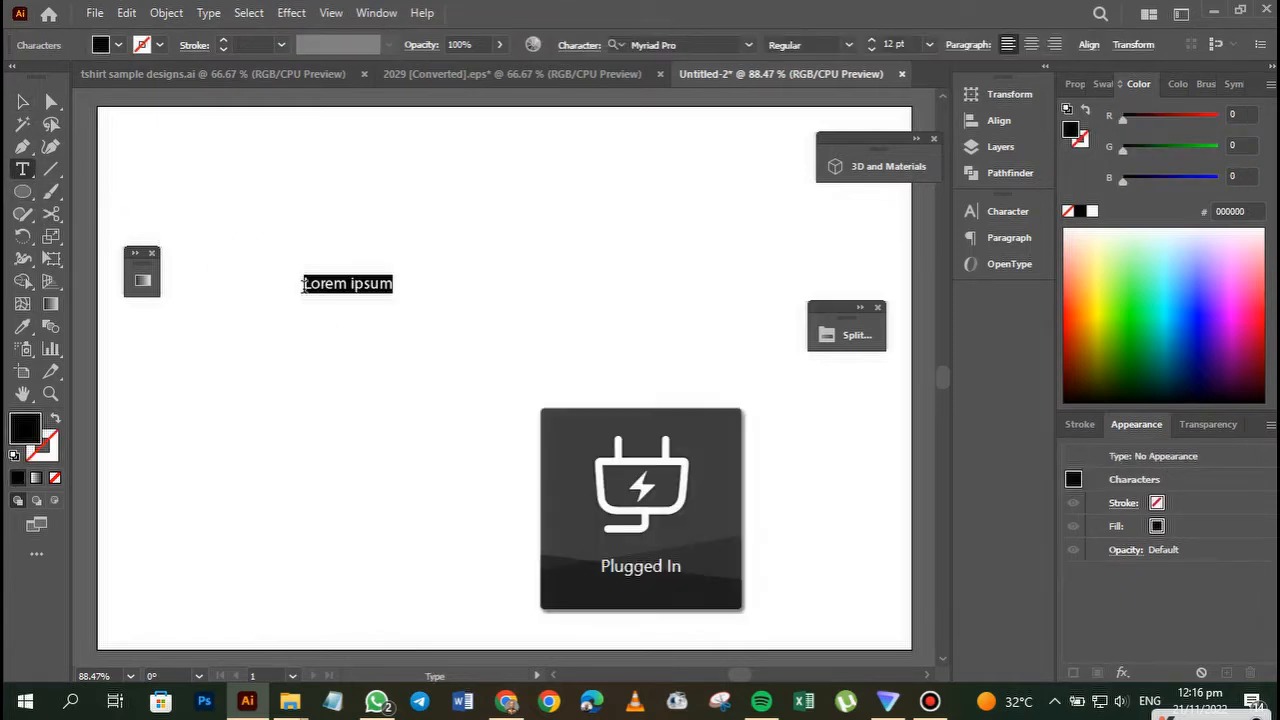
type("MORE")
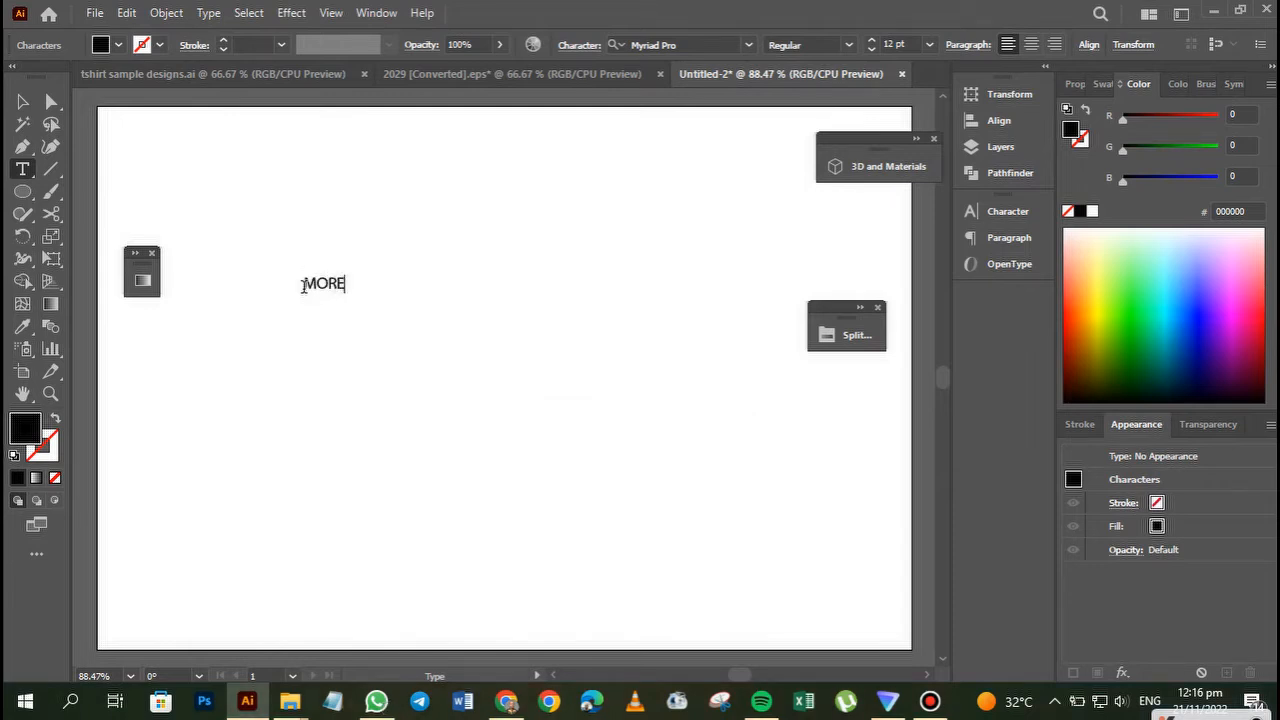
left_click(22, 101)
left_click(329, 292)
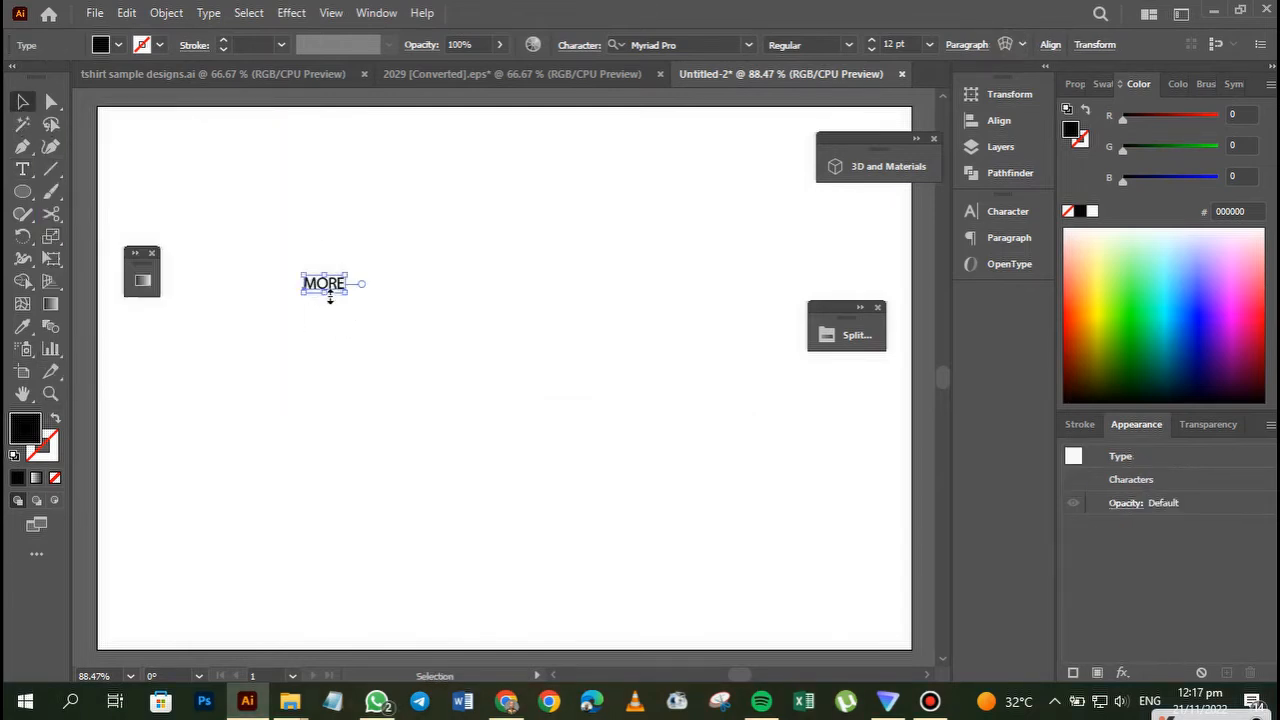
left_click_drag(346, 292, 701, 552)
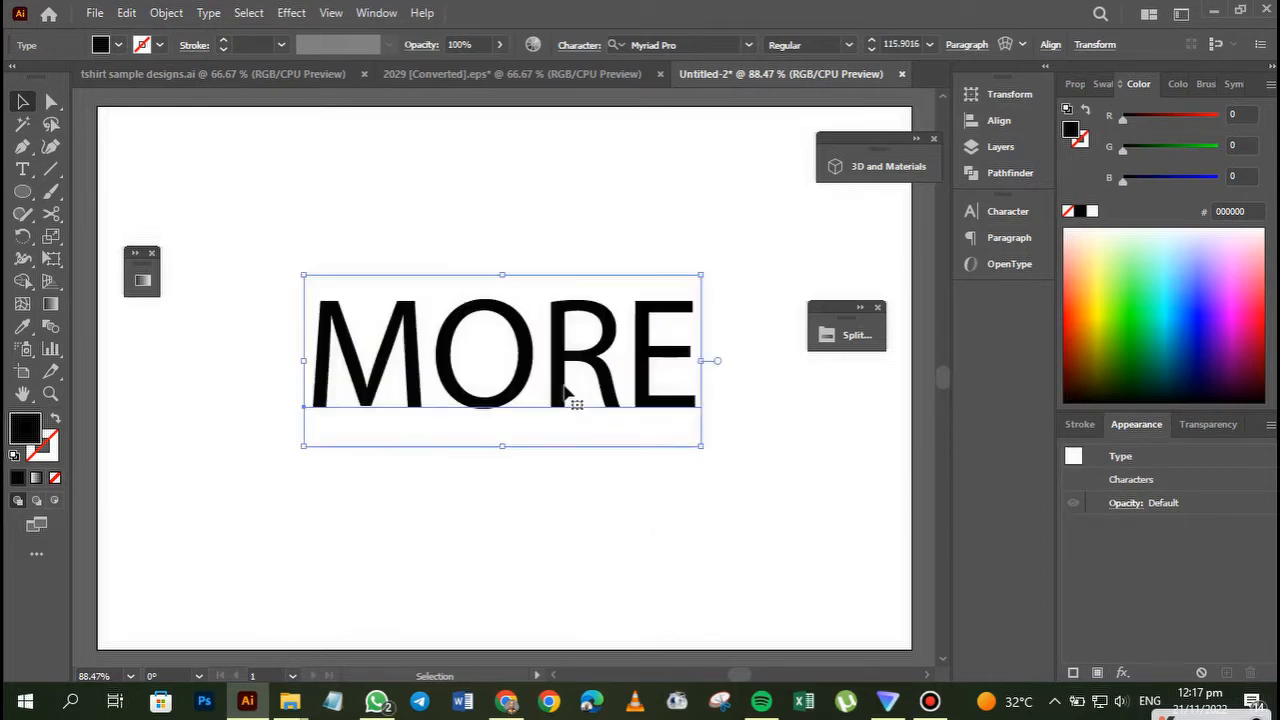
Move the MORE text slightly up and to the left on the artboard
left_click_drag(564, 381, 558, 363)
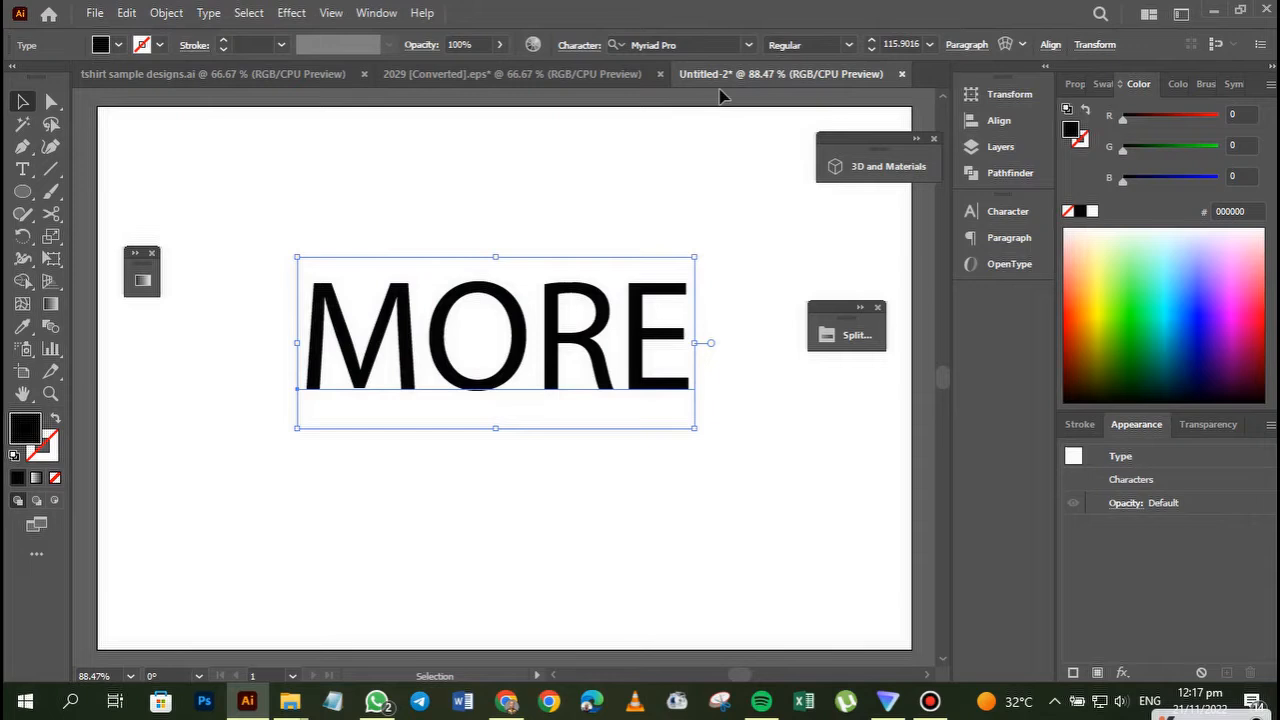
left_click(742, 45)
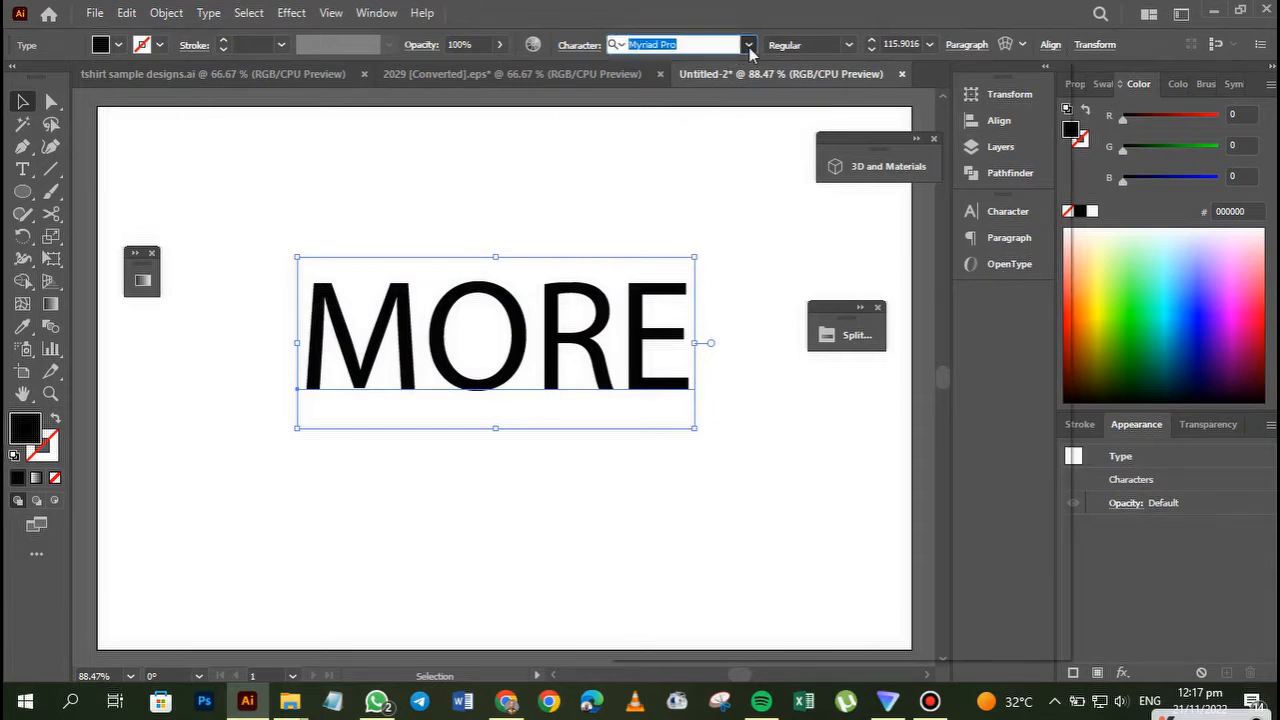
left_click(748, 45)
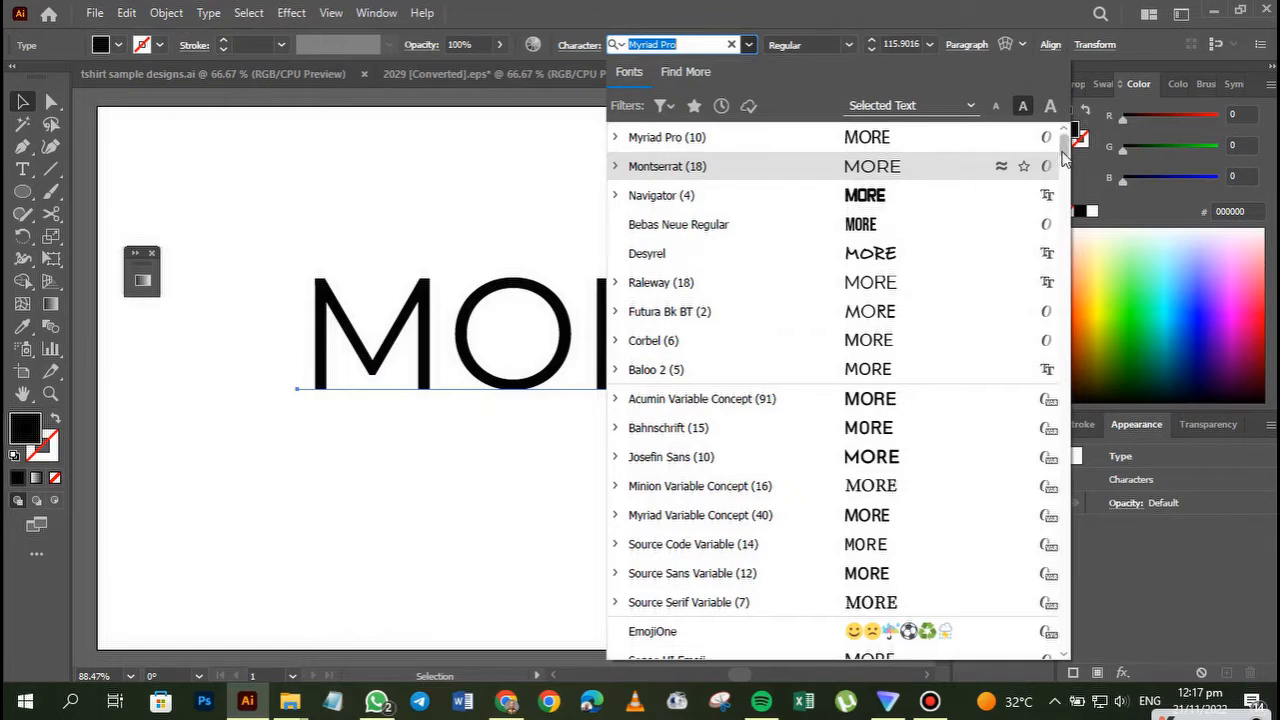
left_click_drag(1064, 146, 1064, 160)
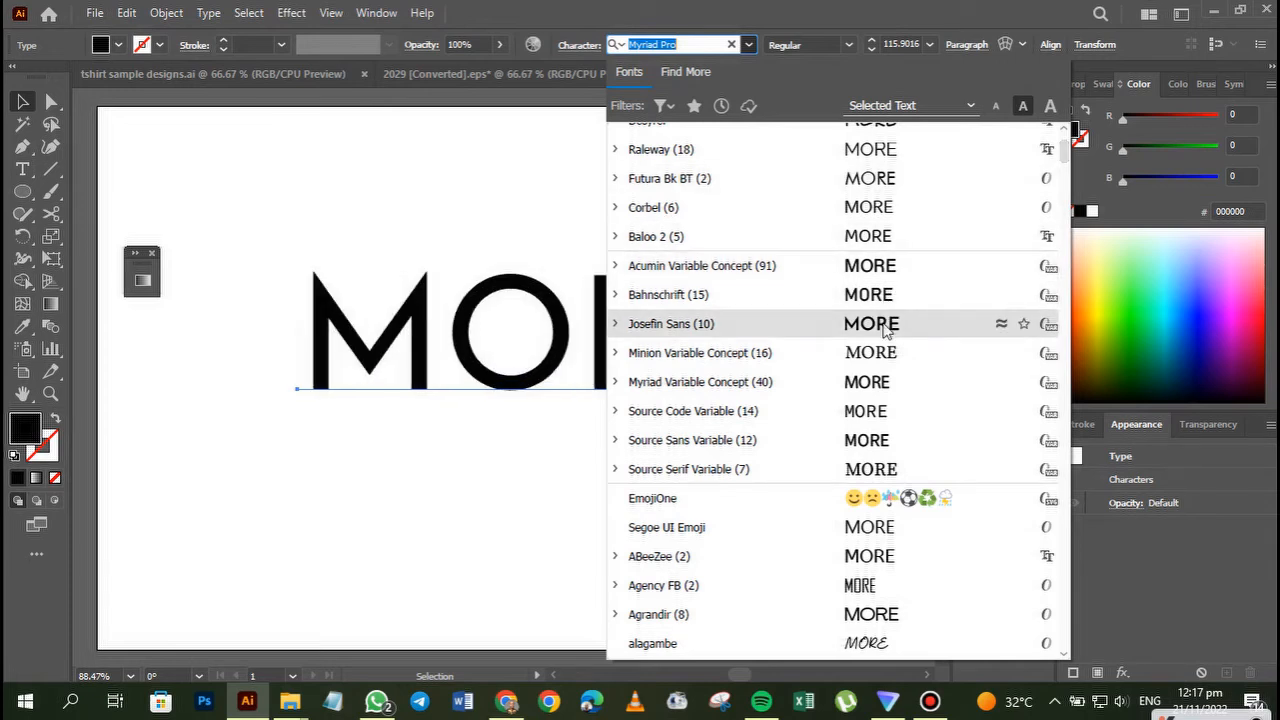
key("Escape")
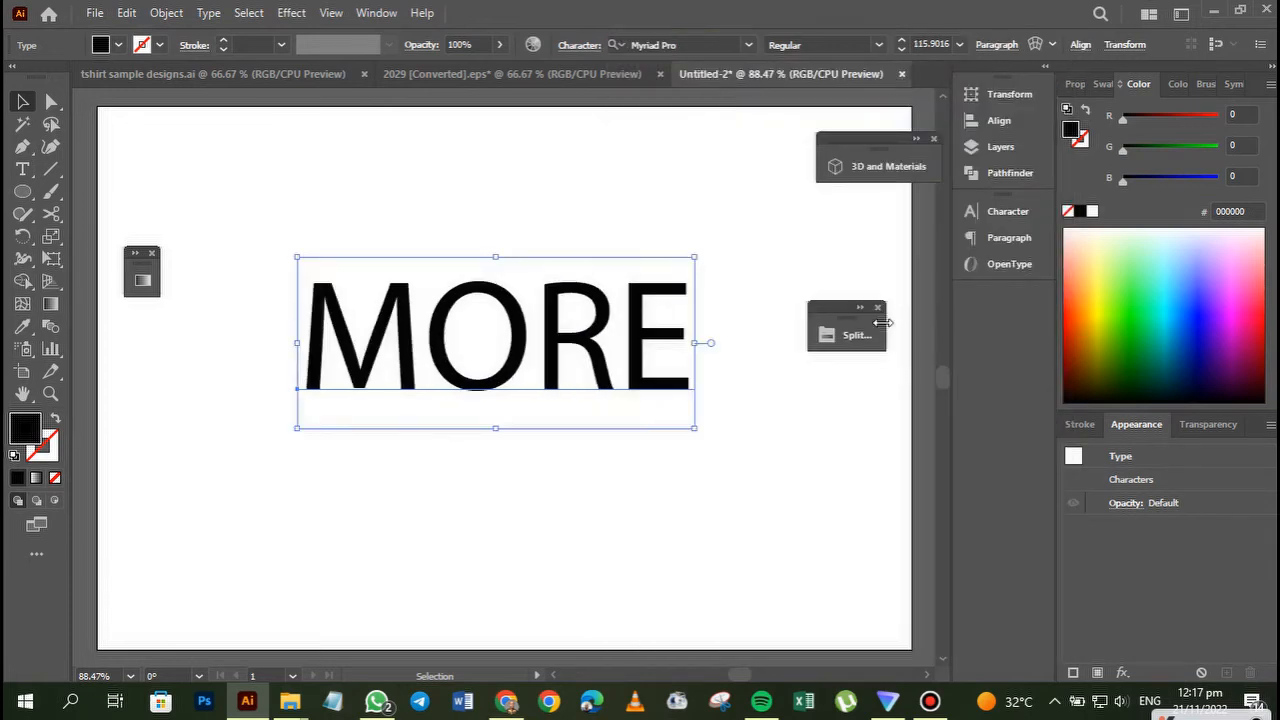
left_click(749, 45)
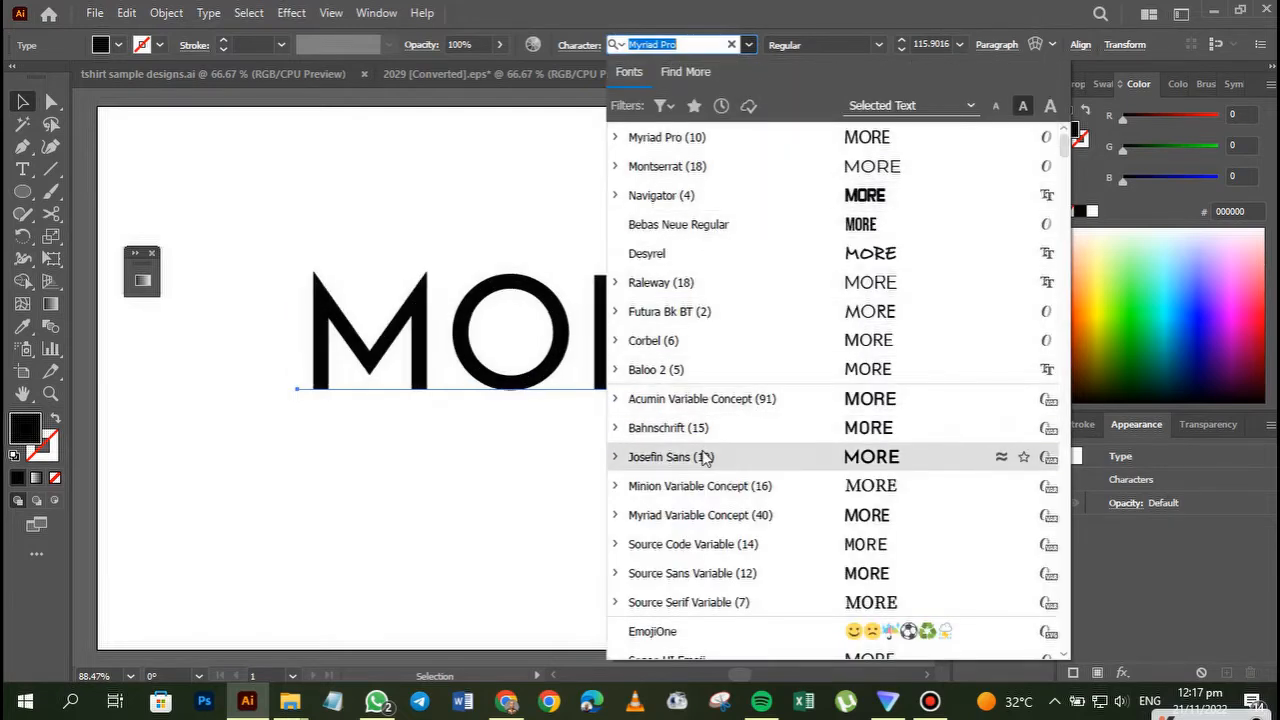
key("Escape")
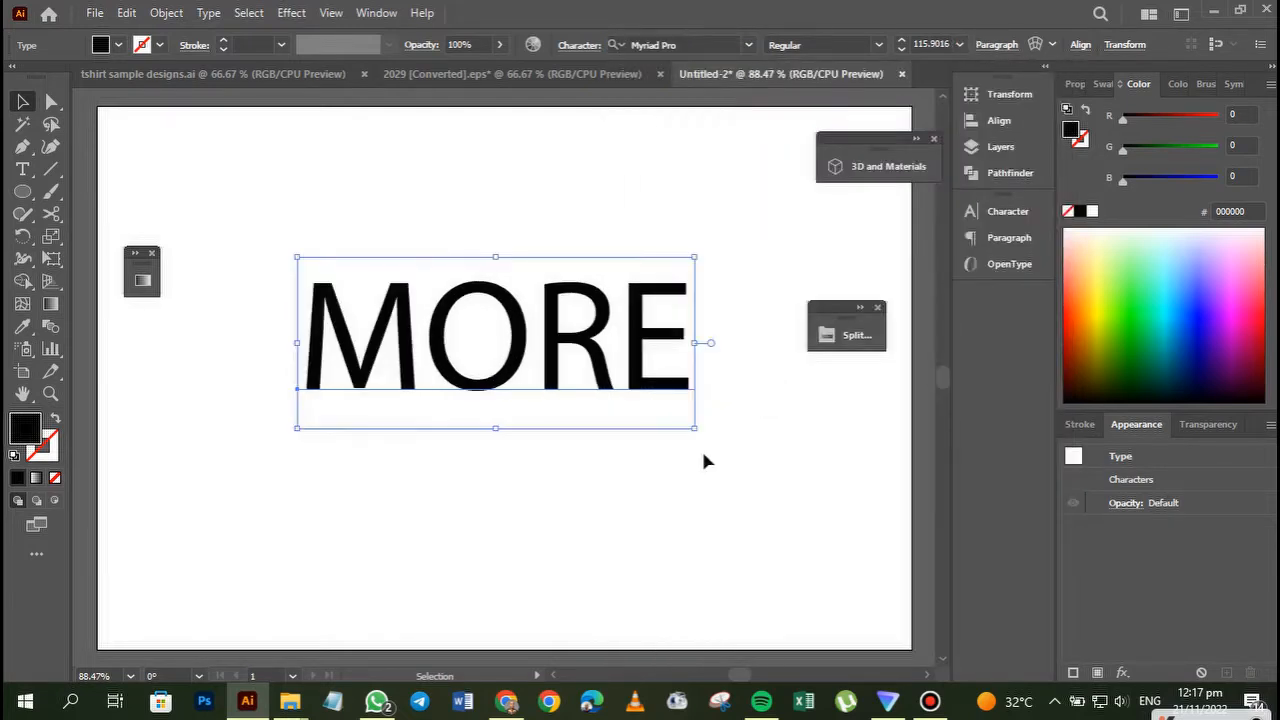
left_click(701, 45)
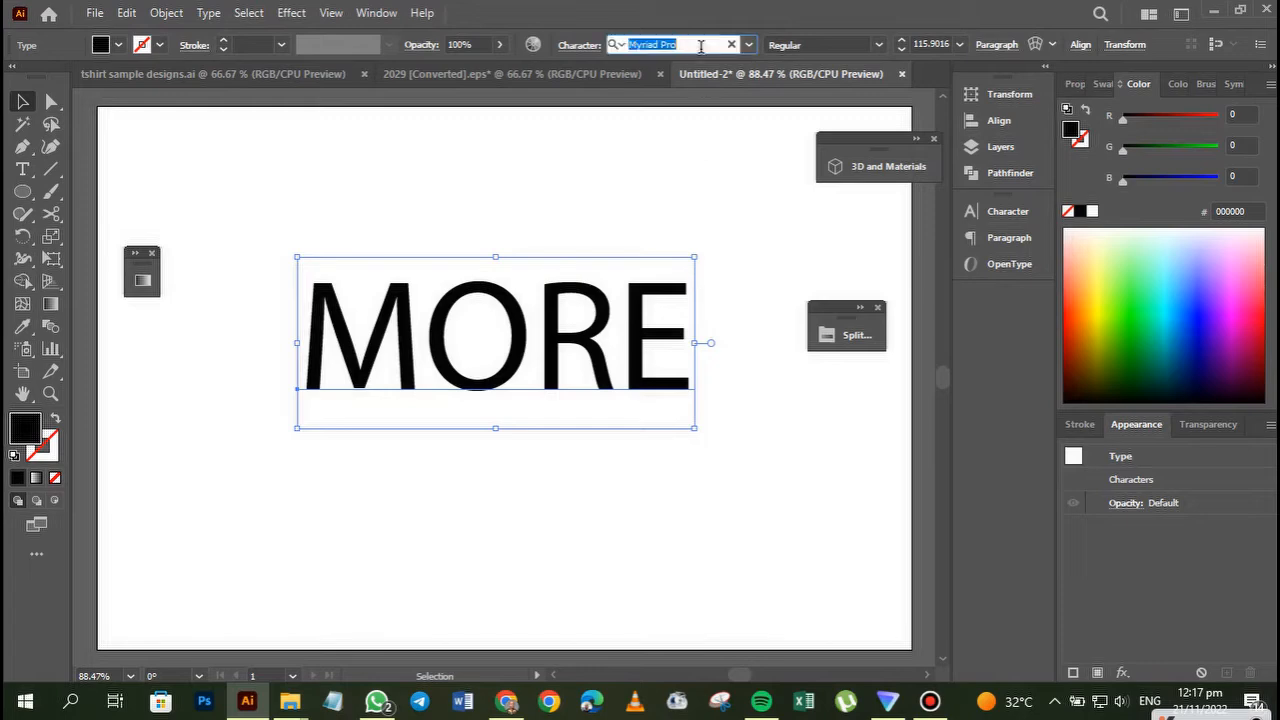
type("JE")
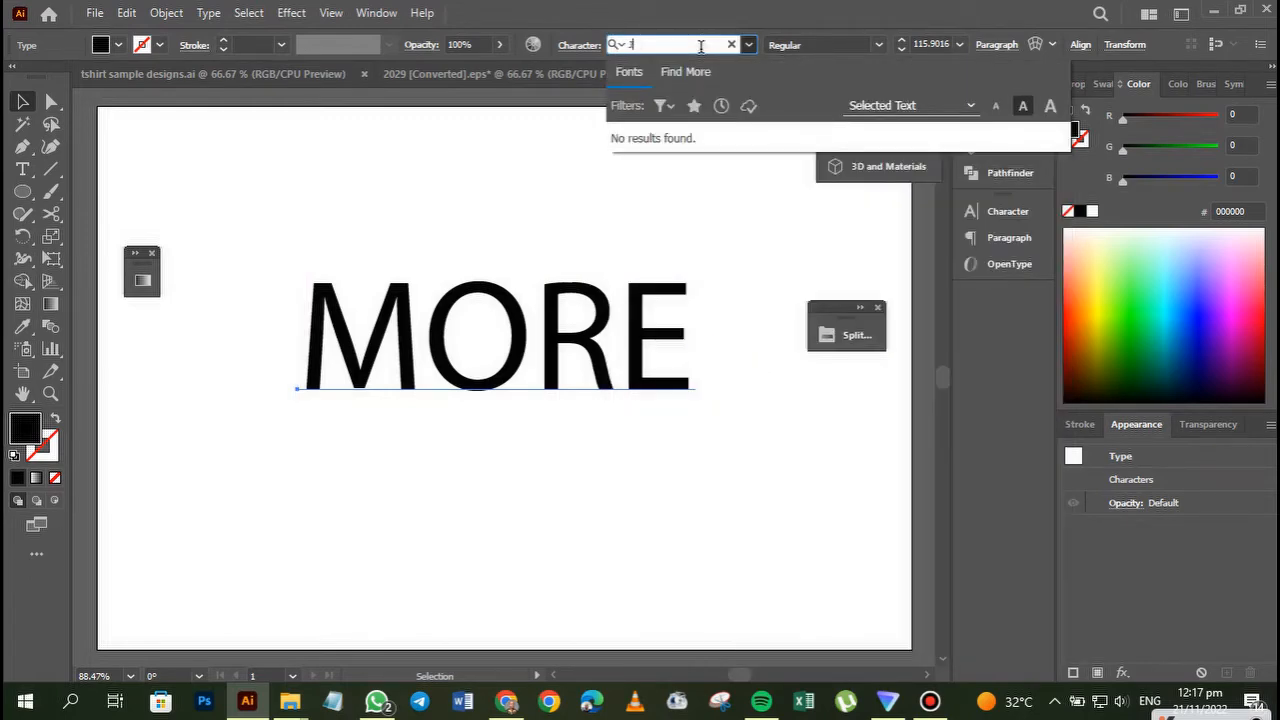
key("BackSpace")
type("OSE")
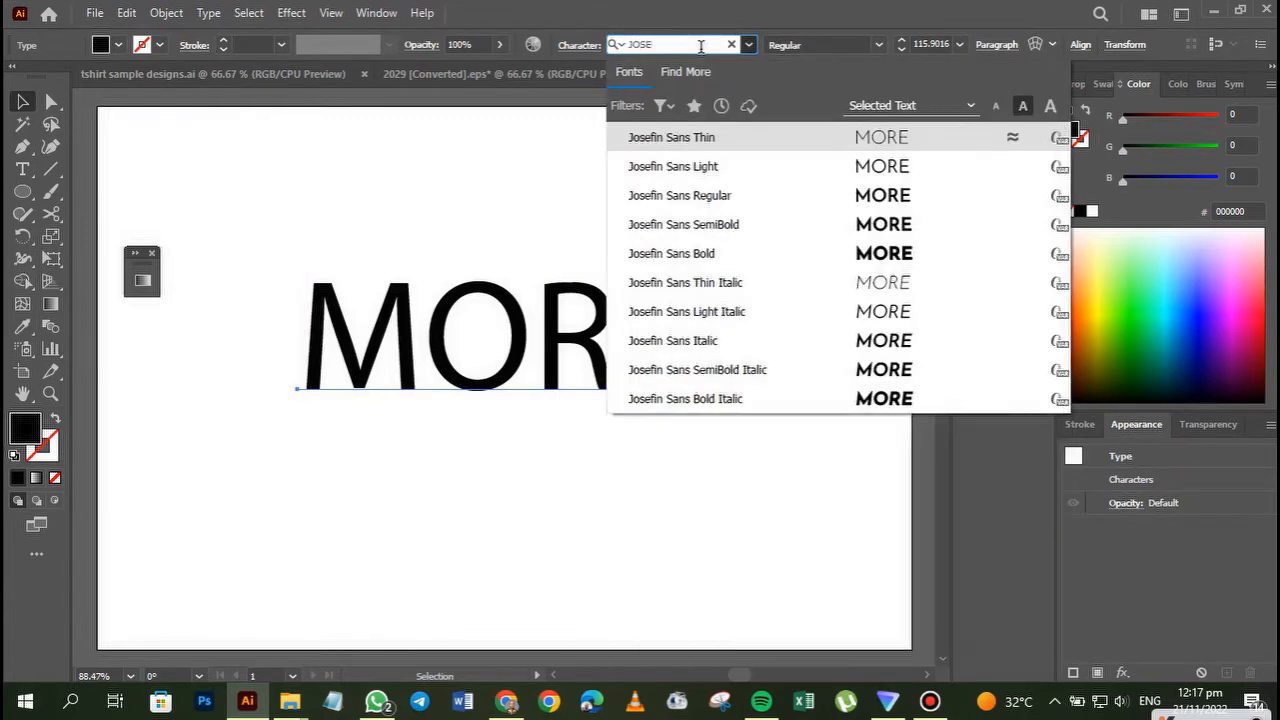
key("Down")
key("Down")
key("Down")
key("Escape")
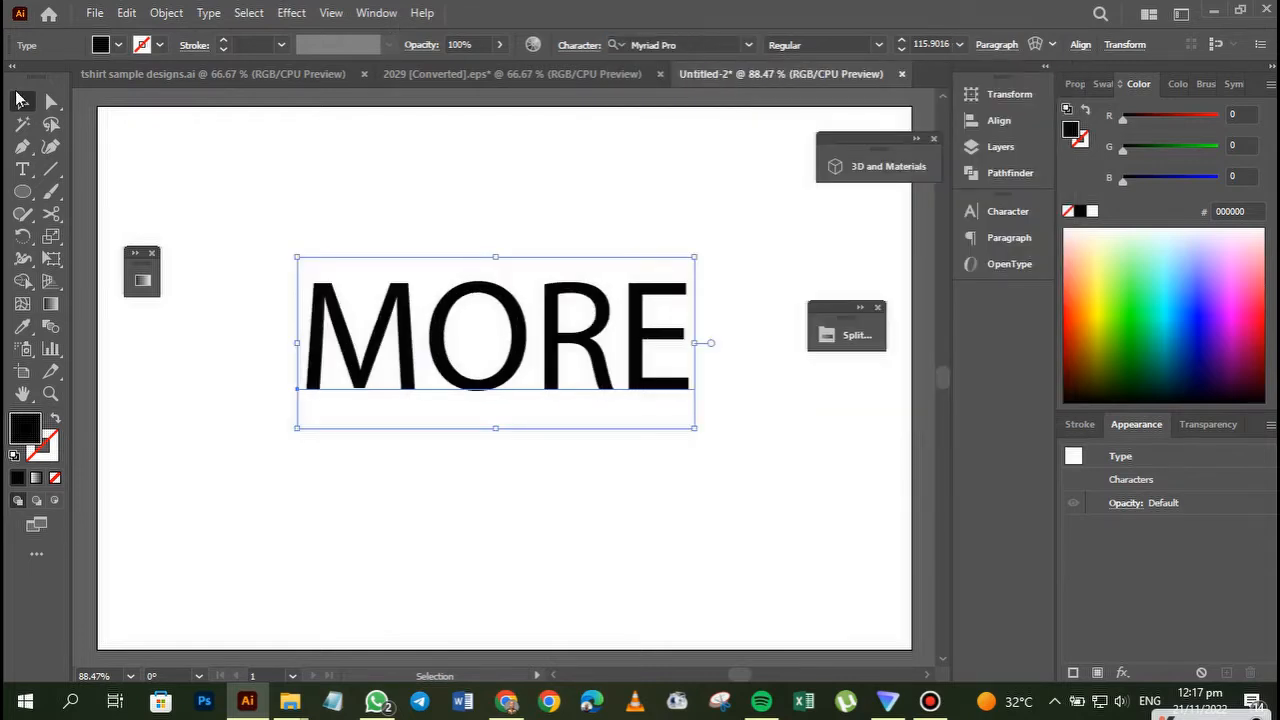
Change the font of the MORE text to Navigator Regular and nudge the text slightly upward
left_click(748, 45)
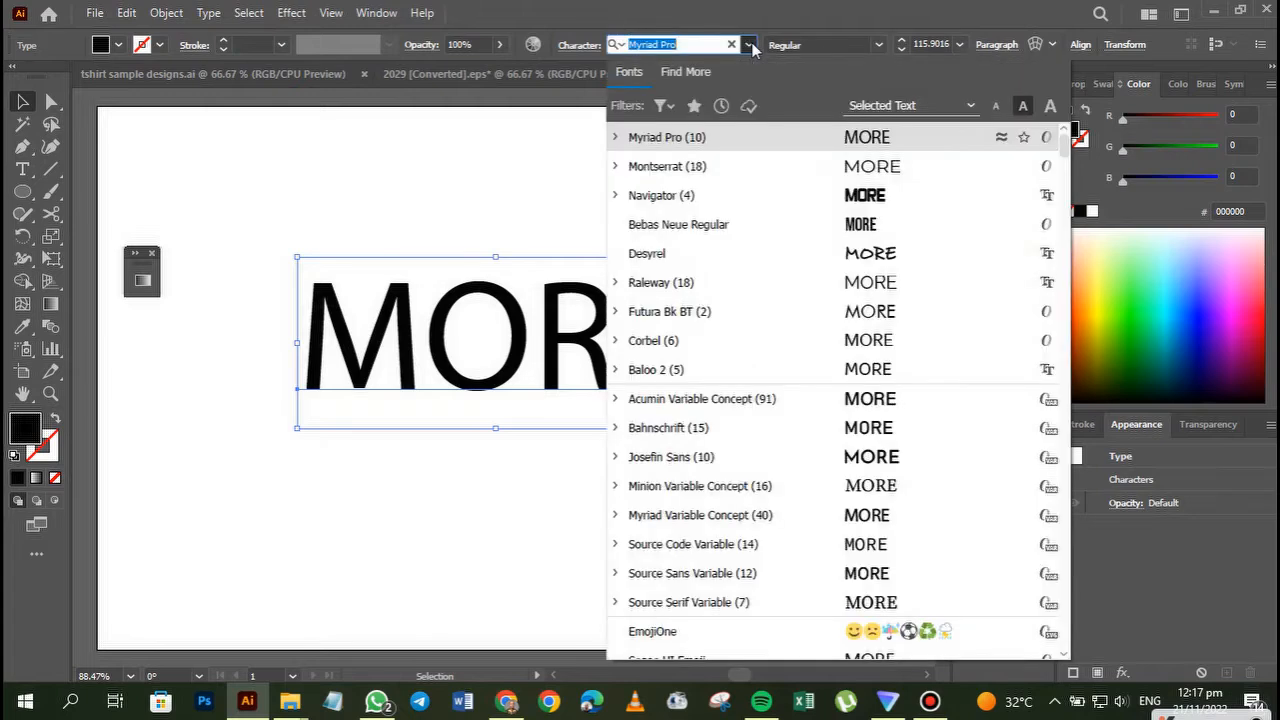
left_click(771, 207)
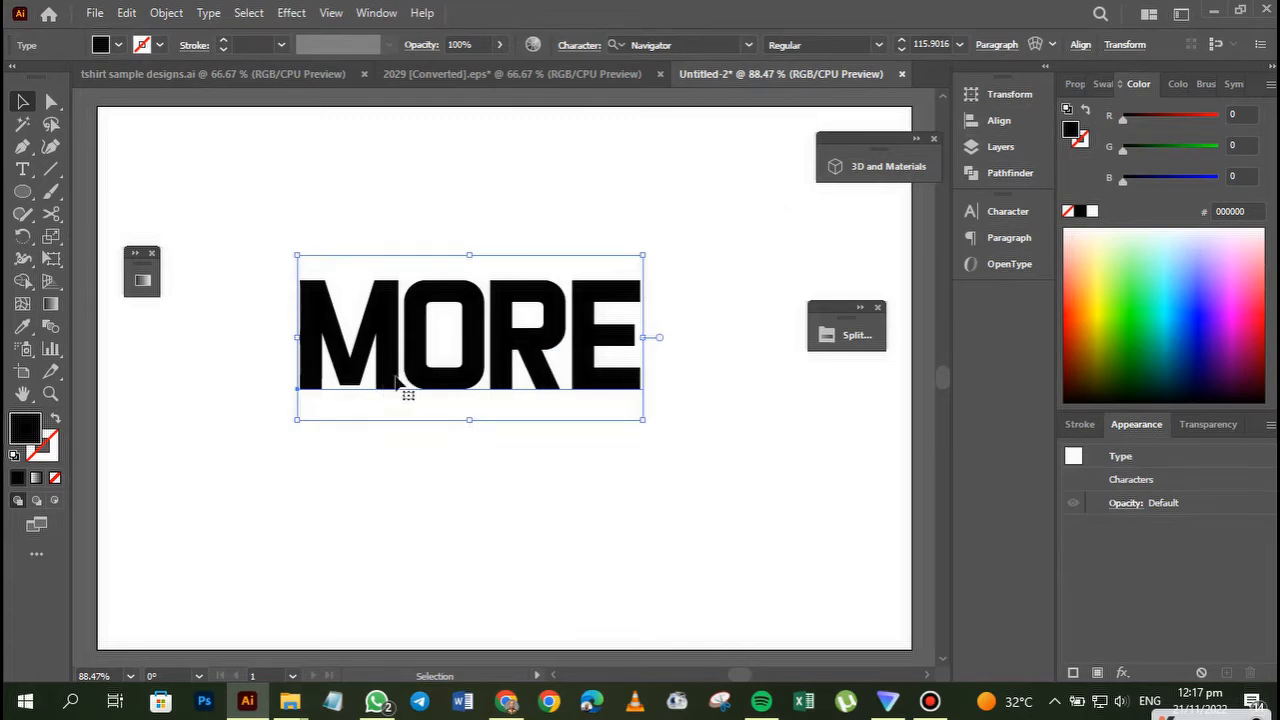
left_click_drag(451, 381, 449, 373)
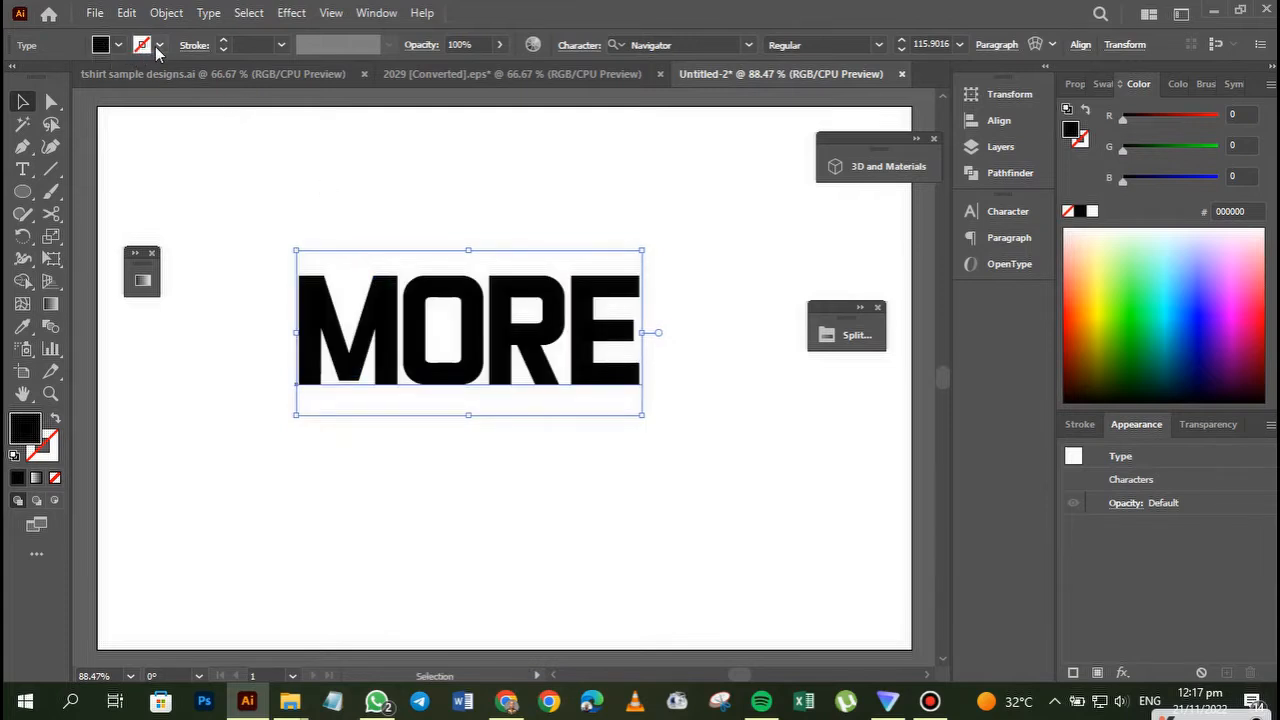
Give the MORE text a white stroke with a weight of 4 pt
left_click(157, 45)
left_click(43, 78)
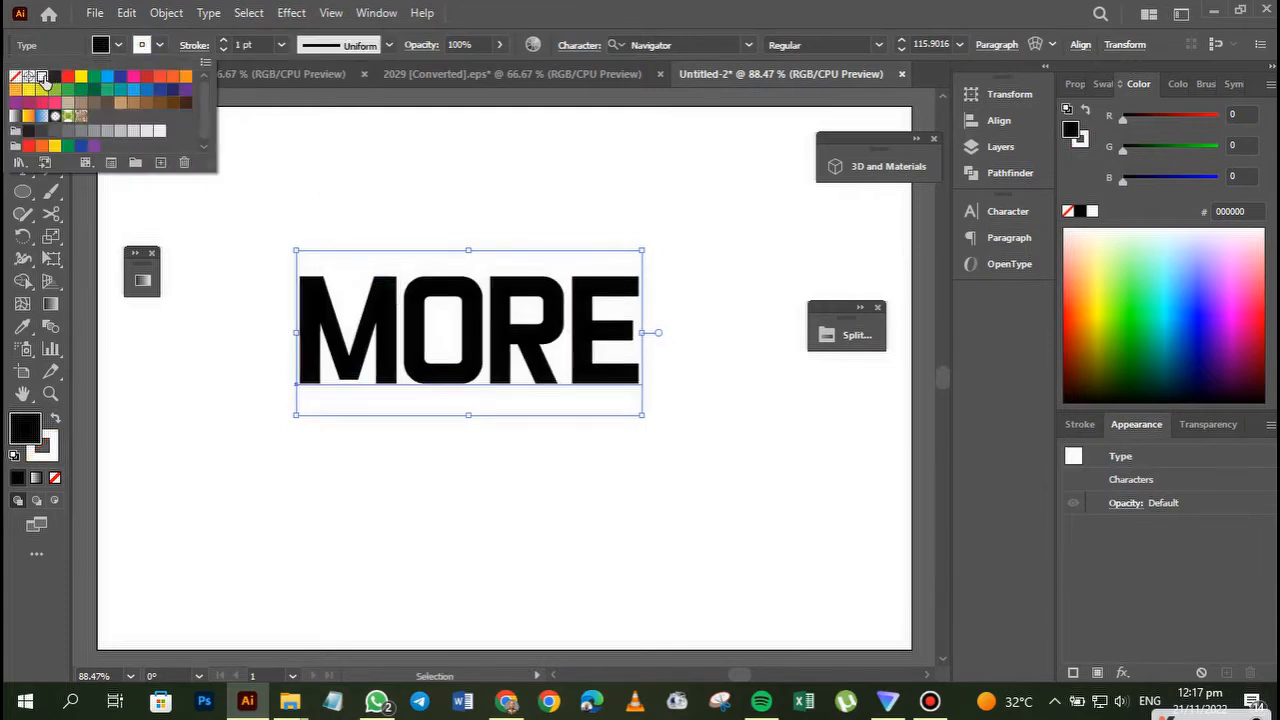
left_click(224, 41)
left_click(224, 41)
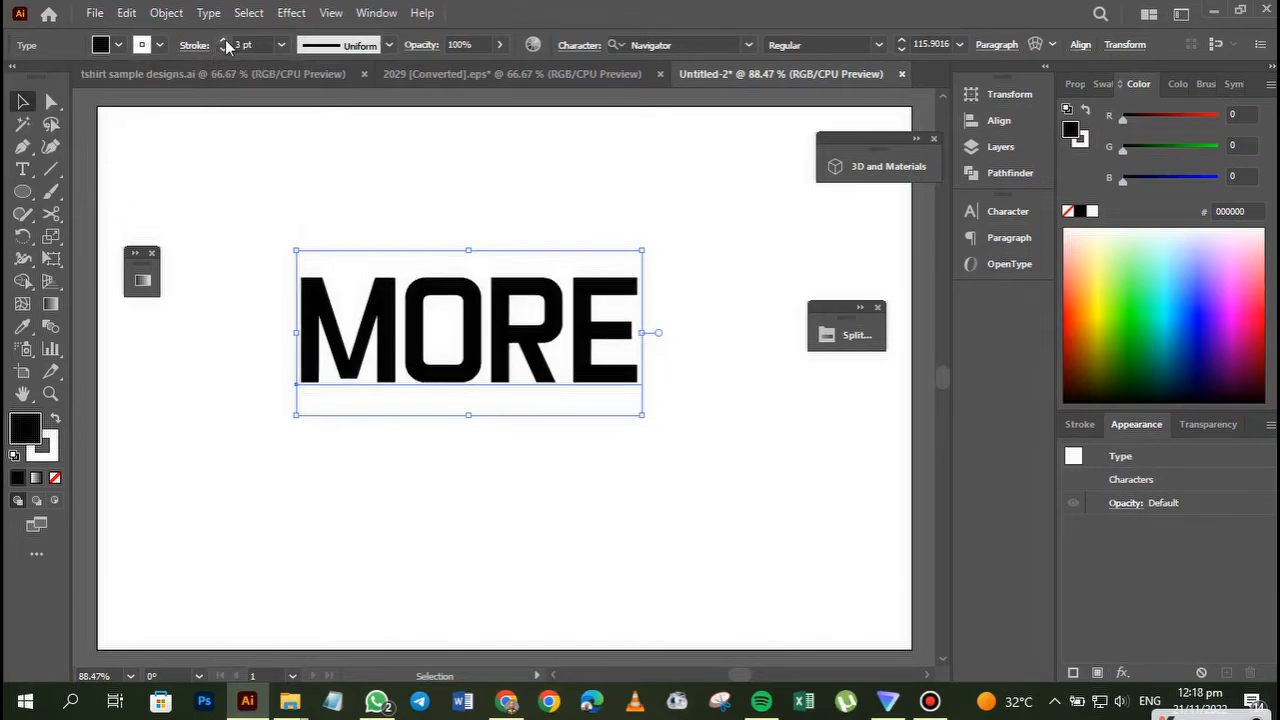
left_click(224, 41)
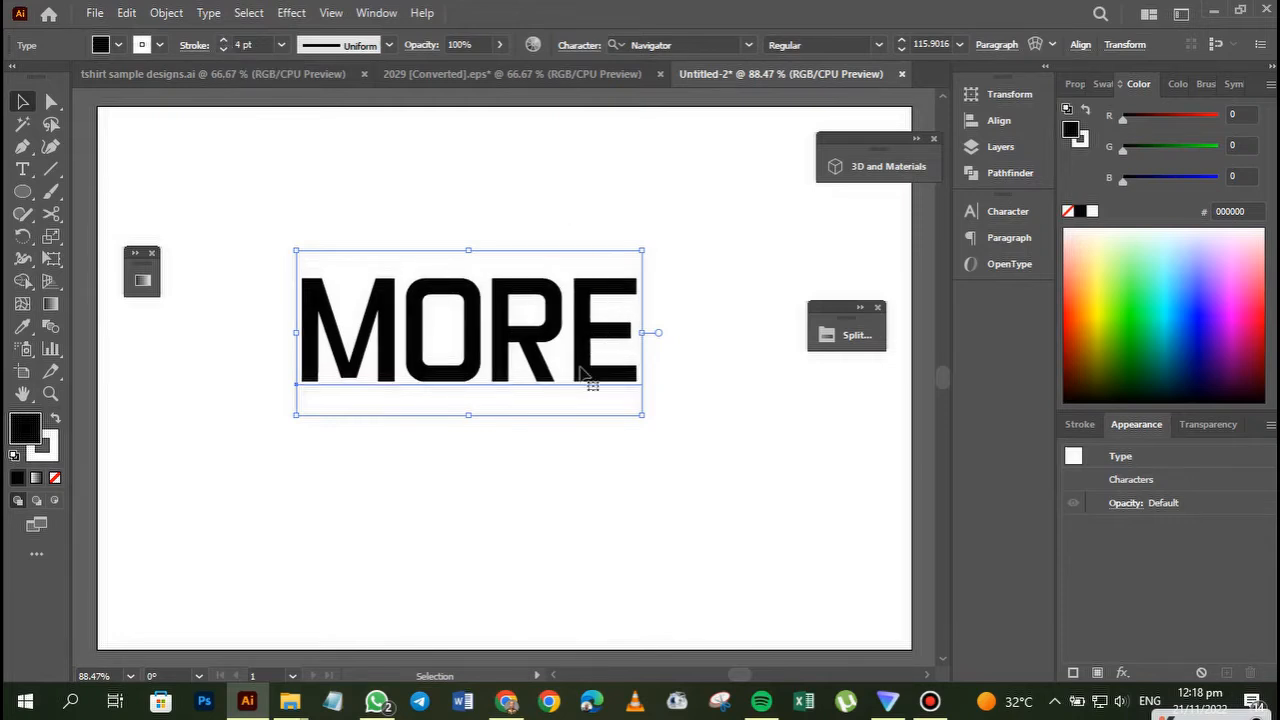
Apply the 3D Rotate (Classic) effect to the MORE text with rotations of 57° around X, 21° around Y and -18° around Z
left_click(294, 20)
mouse_move(342, 121)
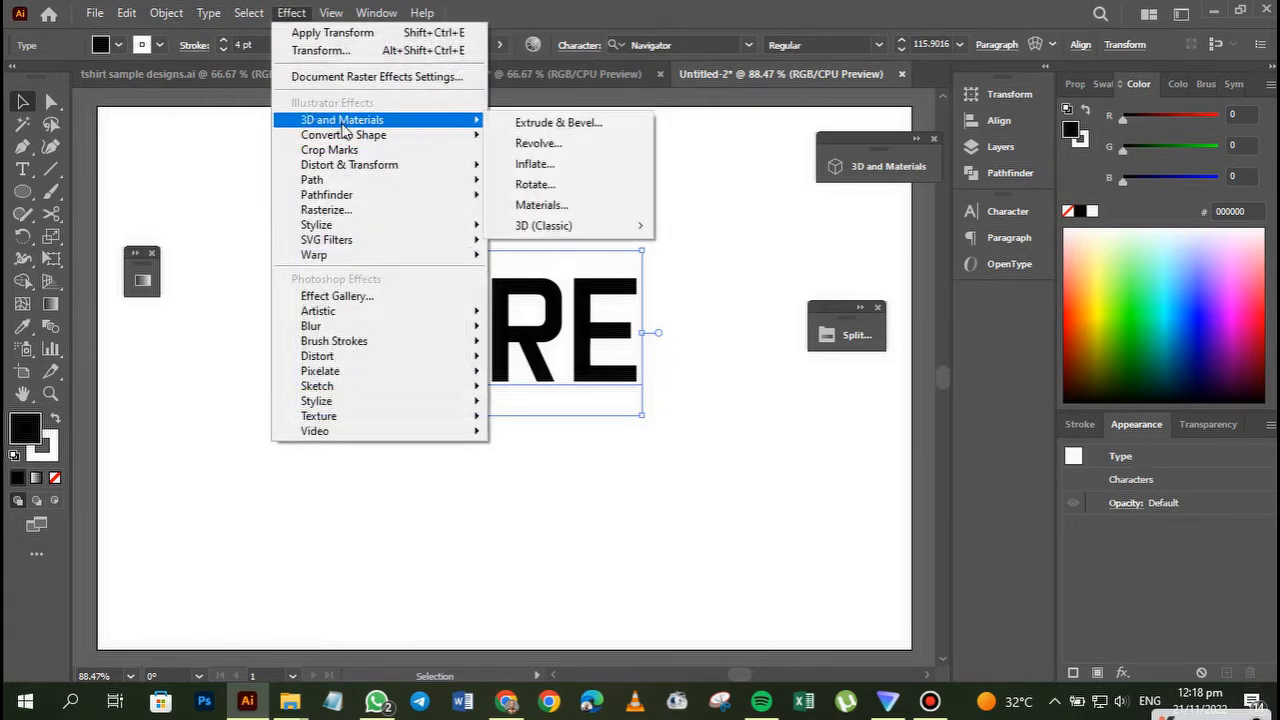
mouse_move(564, 228)
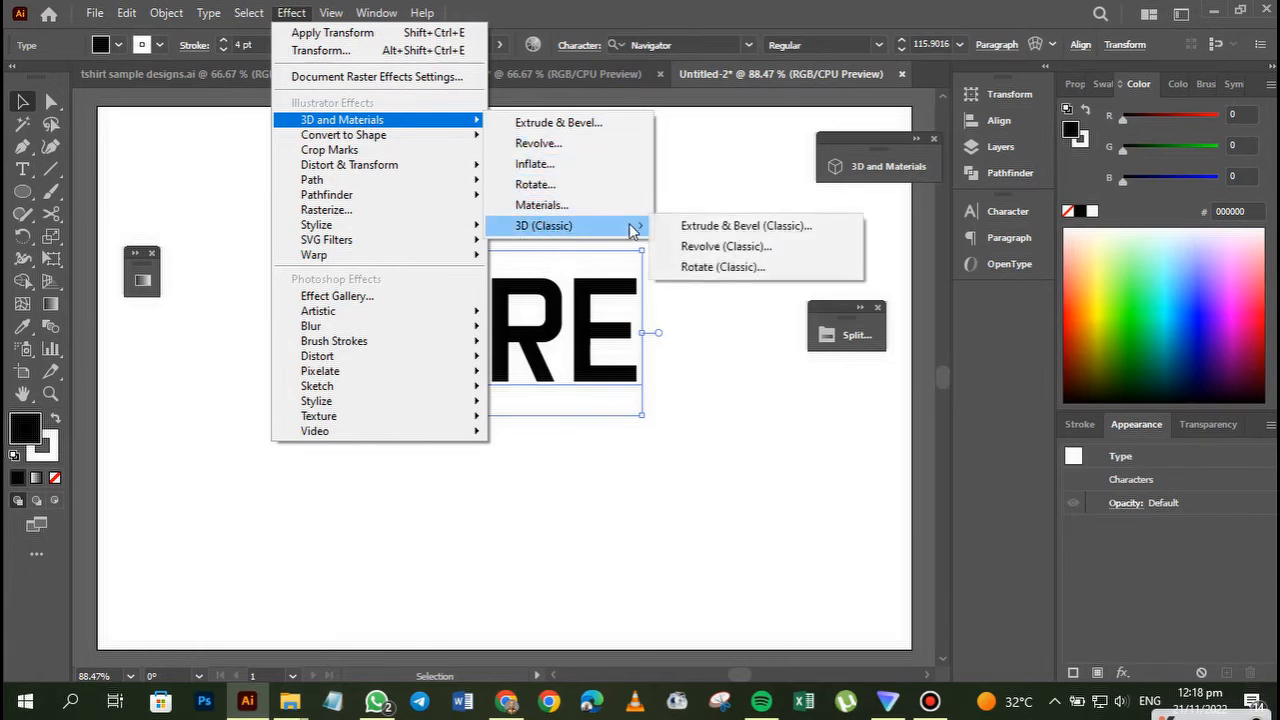
left_click(708, 268)
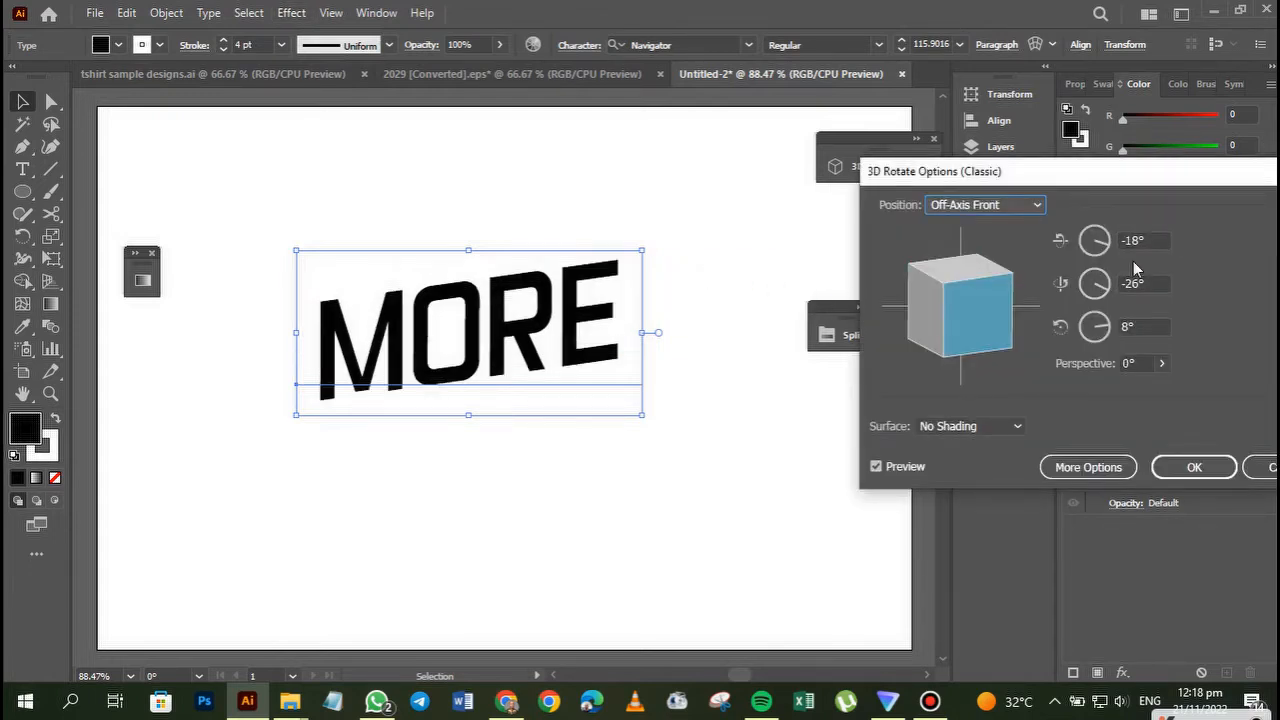
left_click(1104, 245)
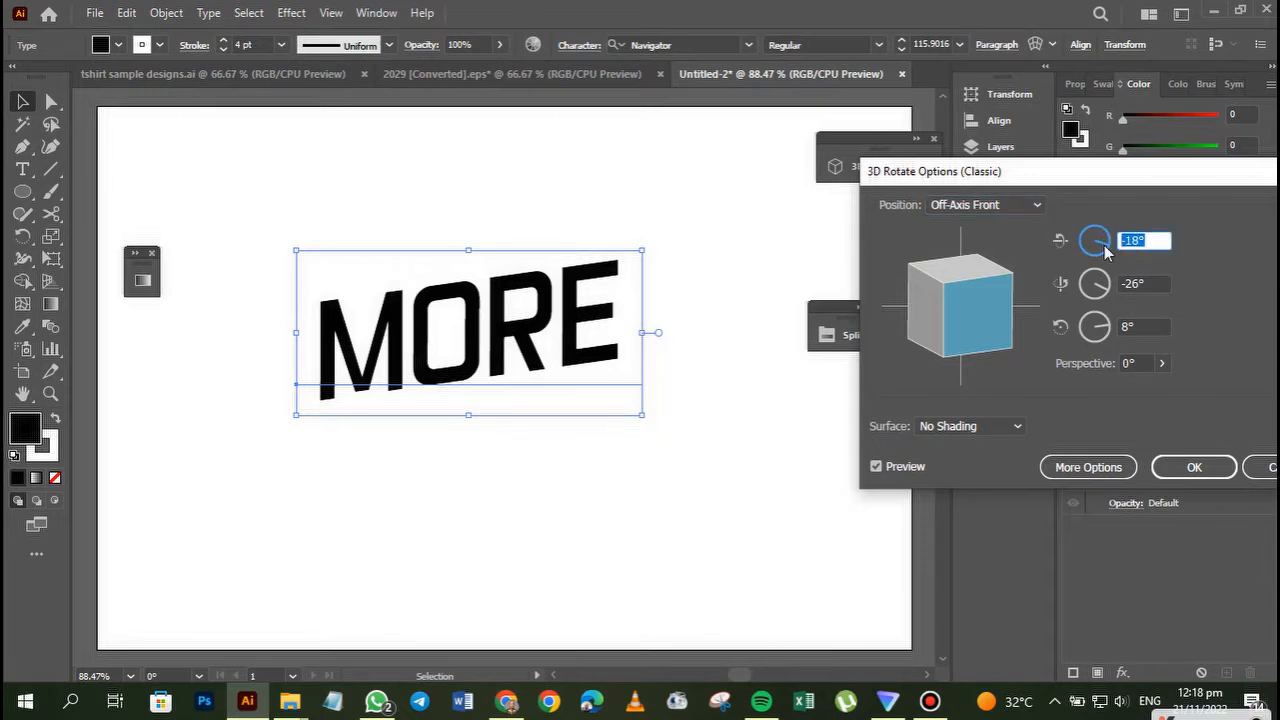
type("4")
key("BackSpace")
type("57")
key("Tab")
type("21")
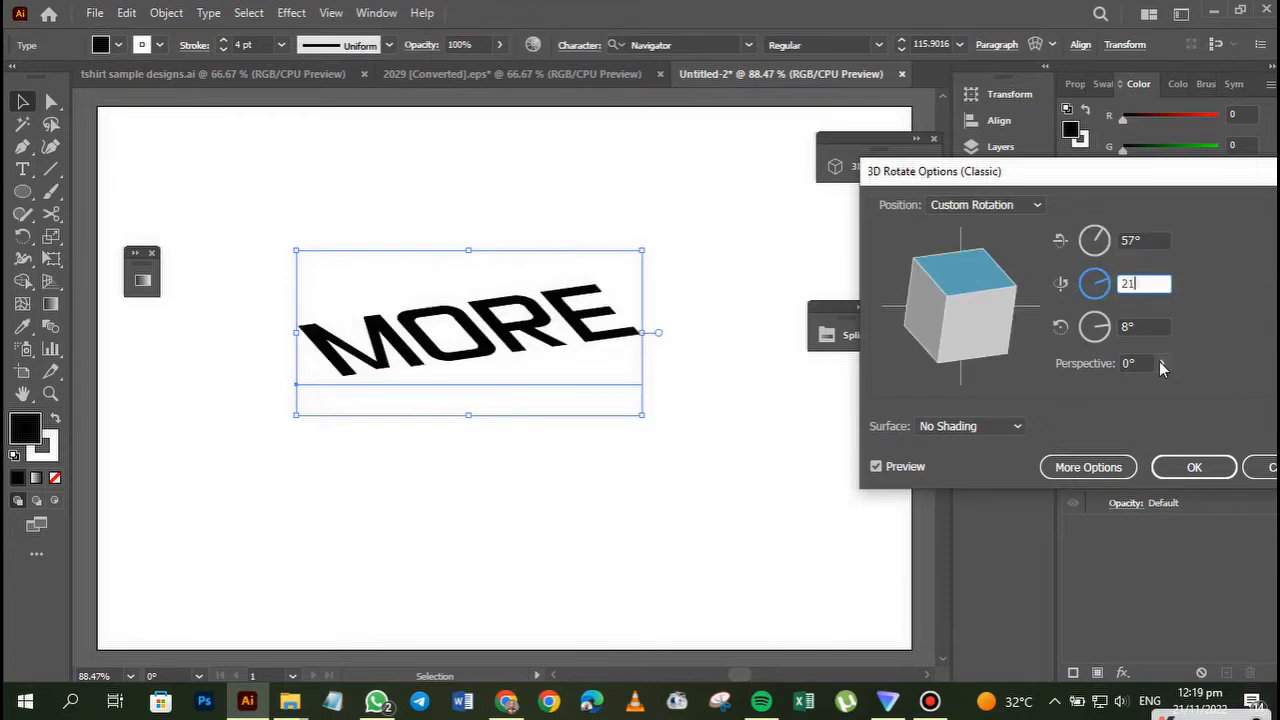
left_click(1147, 325)
left_click_drag(1147, 325, 1058, 320)
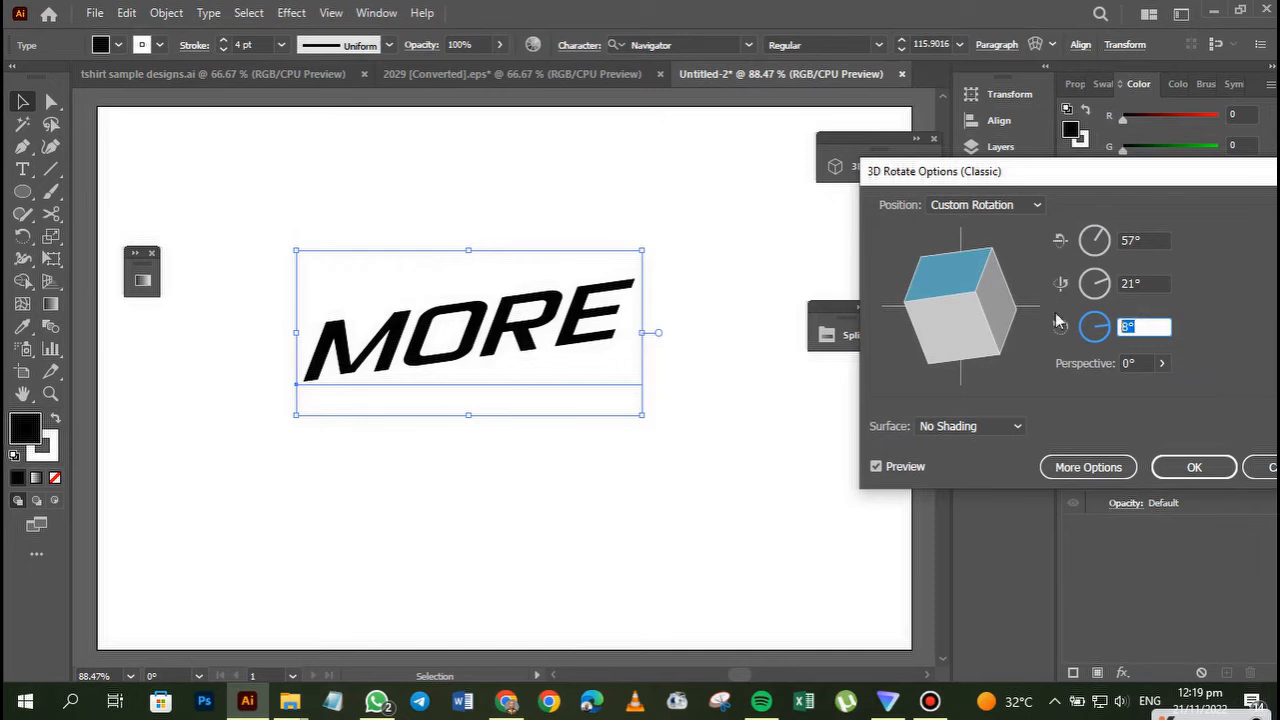
type("-18")
left_click(1192, 470)
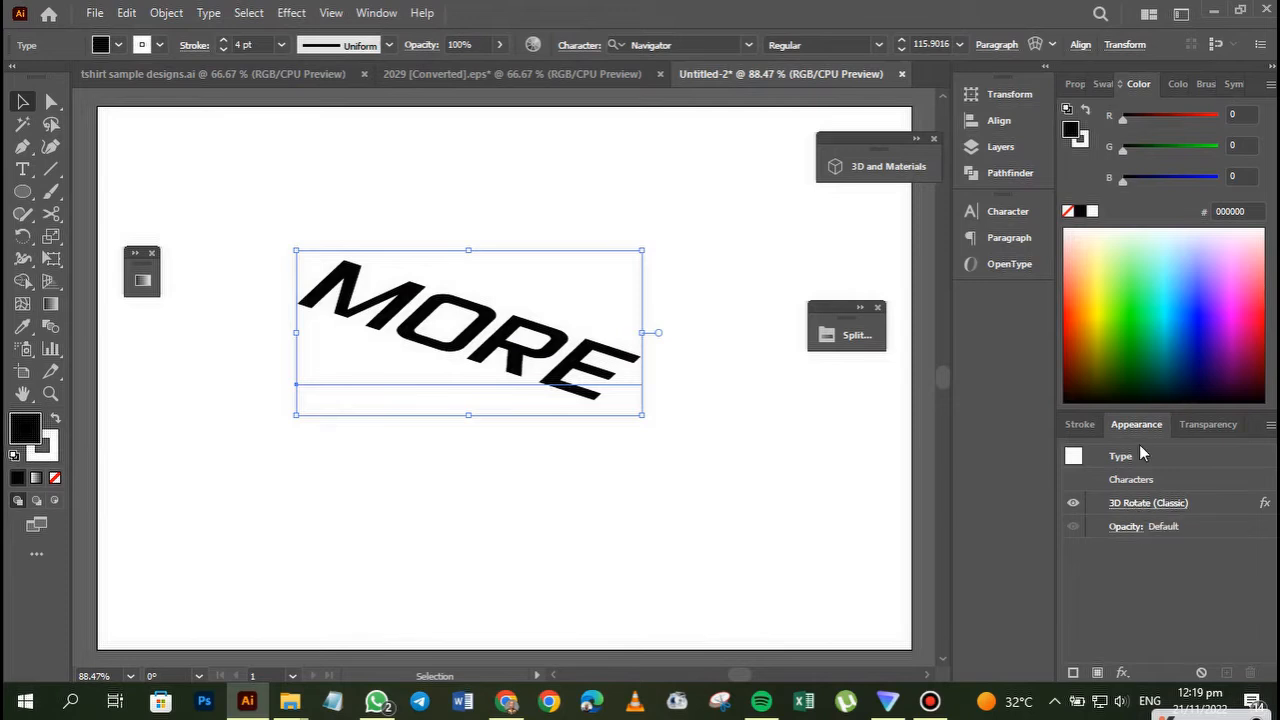
Edit the text's 3D Rotate (Classic) effect to give it a perspective of about 111°
left_click(1137, 506)
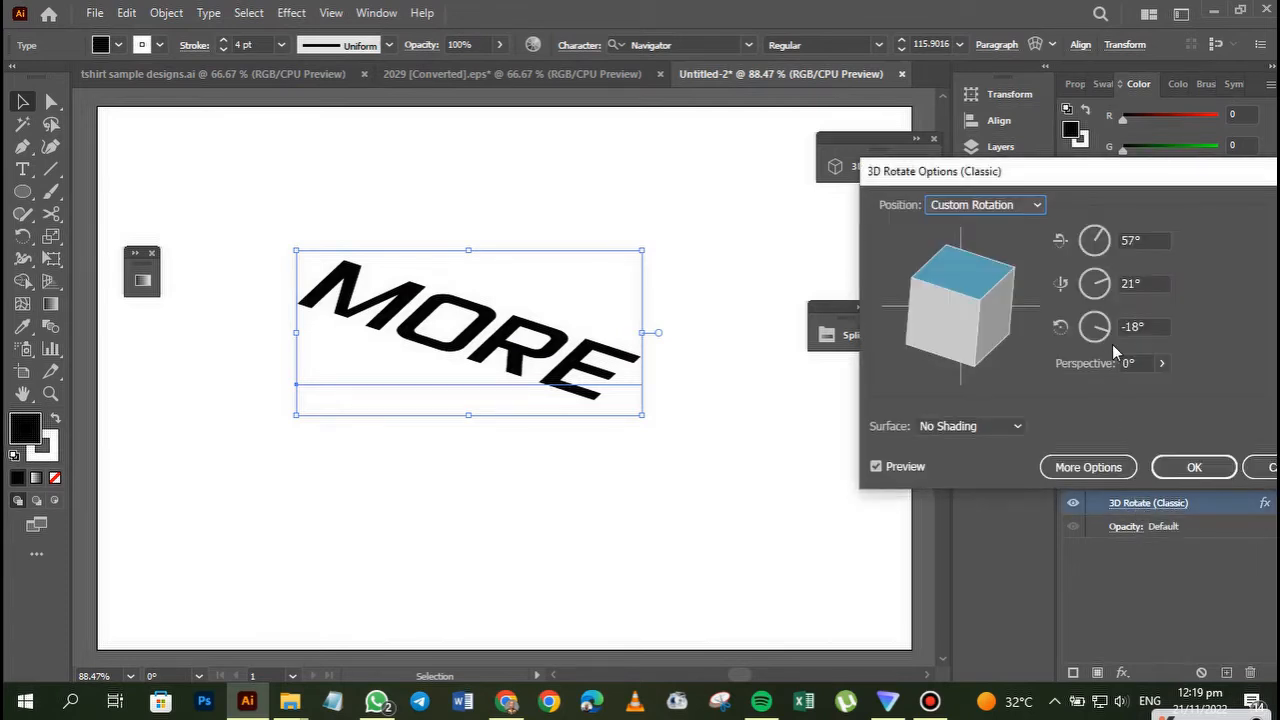
left_click(1160, 366)
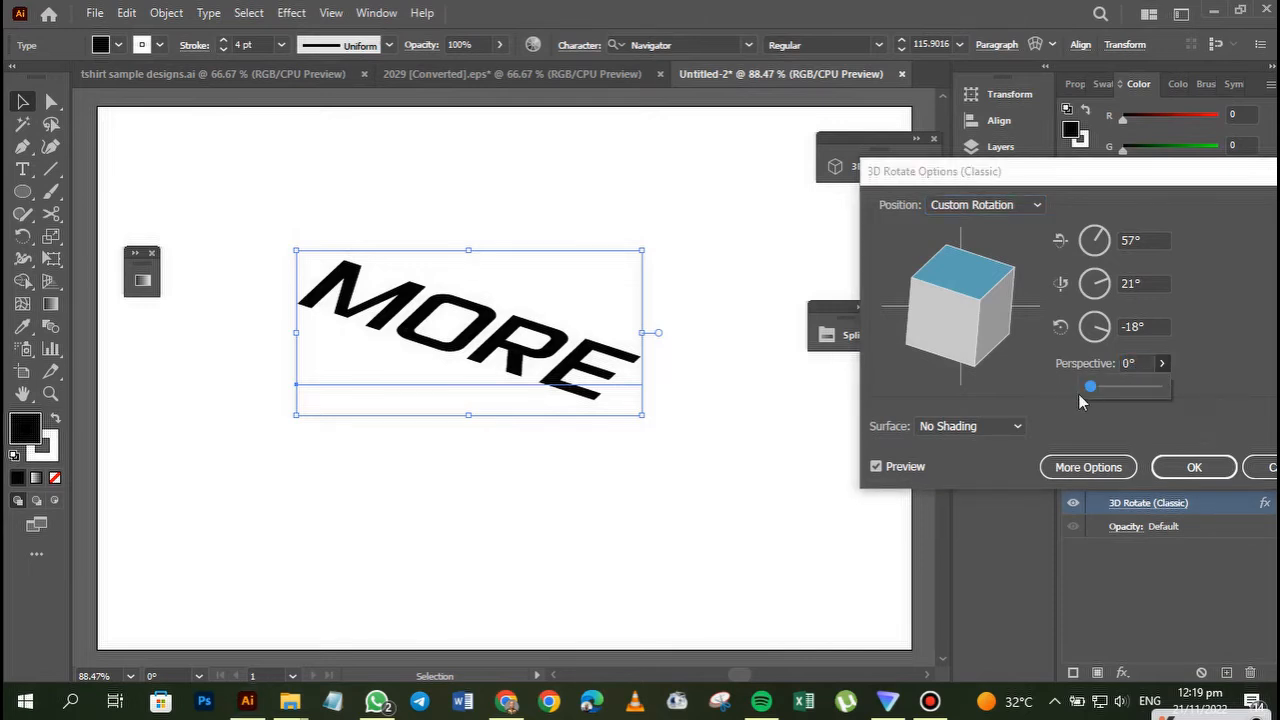
left_click_drag(1098, 386, 1116, 388)
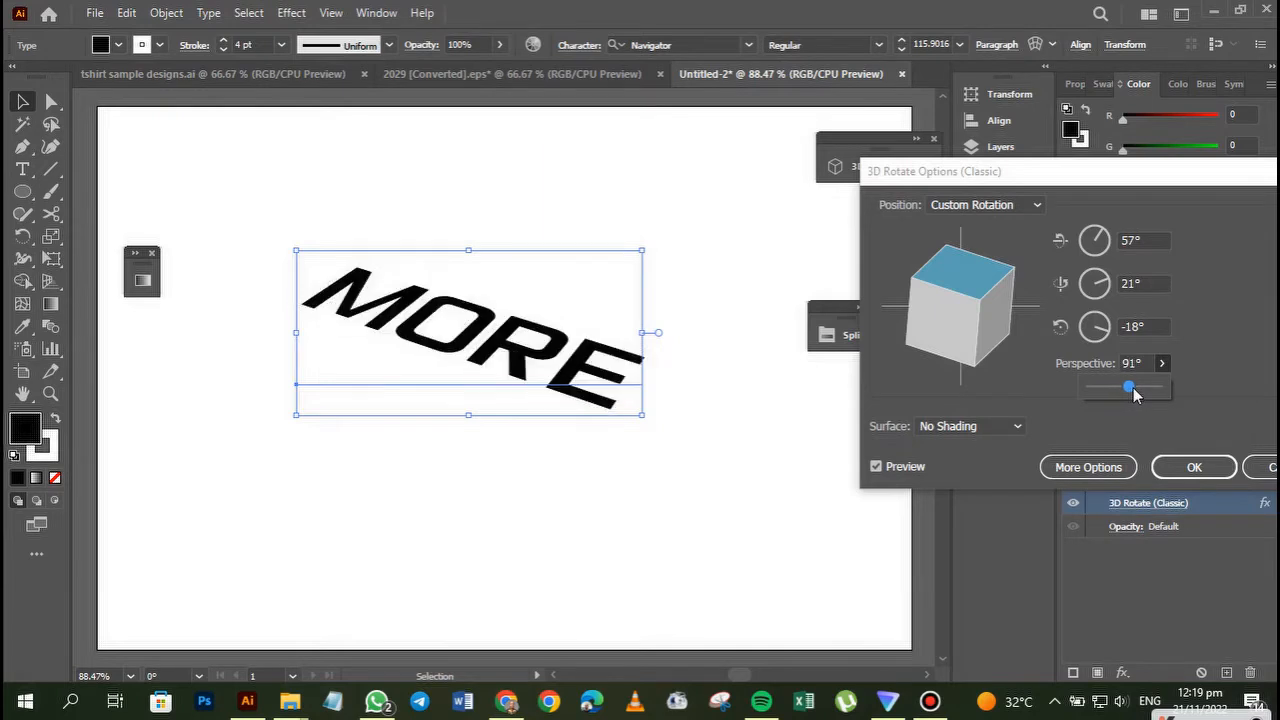
left_click_drag(1133, 387, 1135, 387)
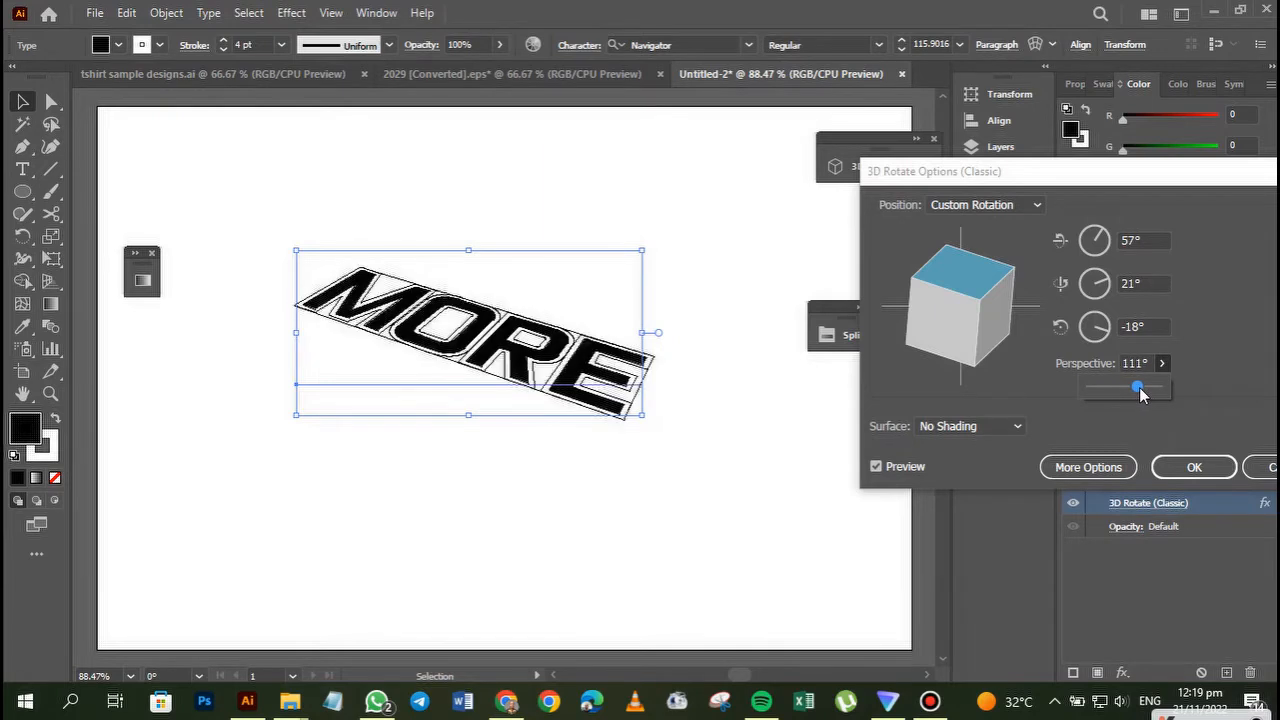
left_click(1202, 469)
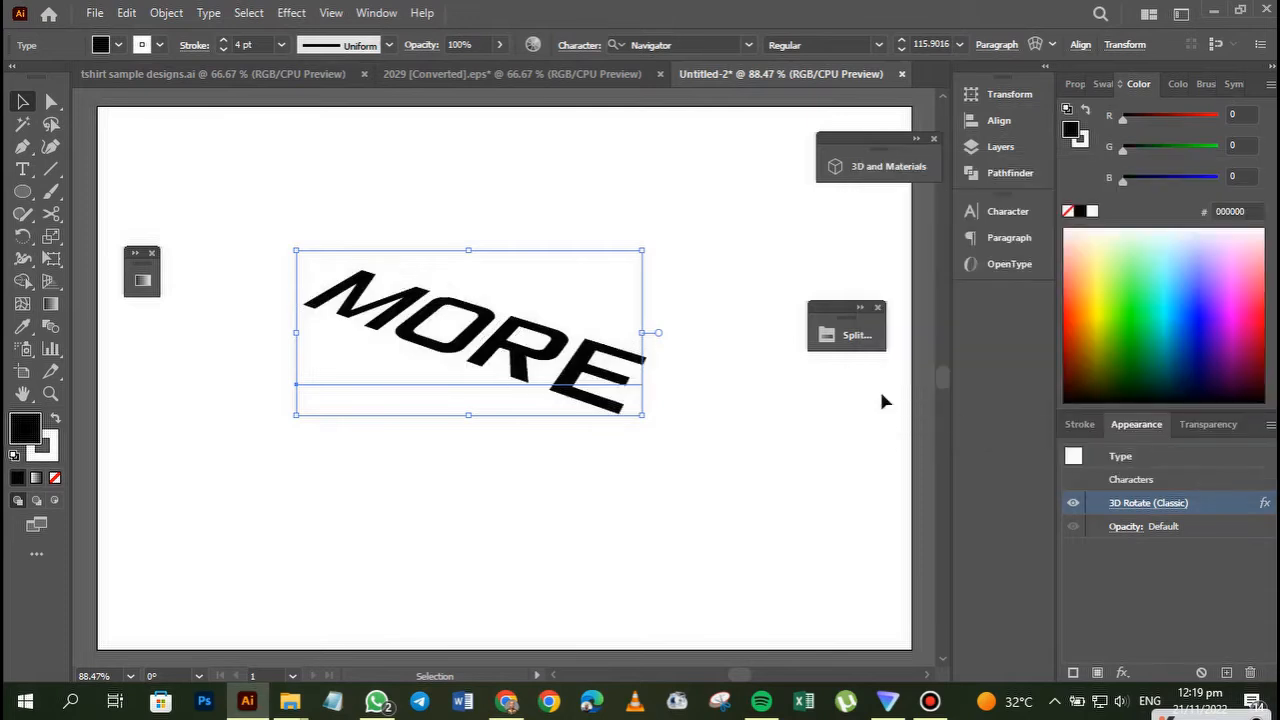
Start a Transform effect on the MORE text and set the number of copies to 6
left_click(292, 14)
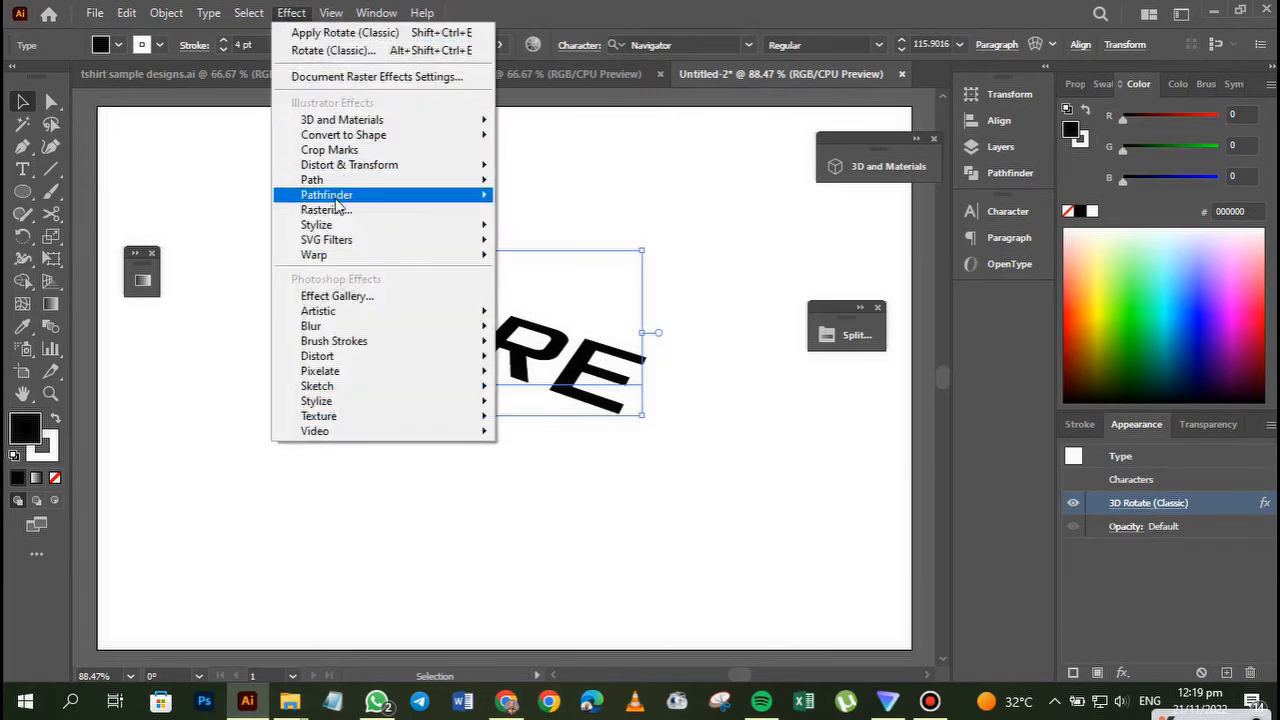
mouse_move(340, 168)
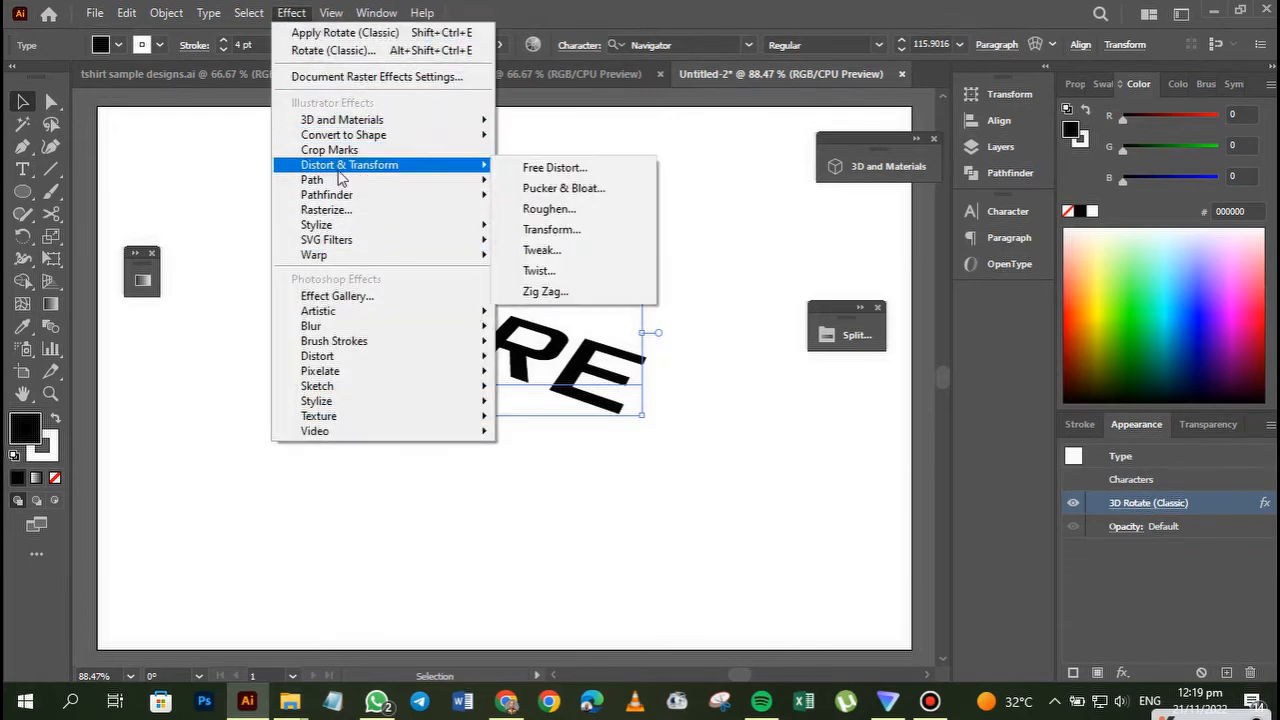
left_click(550, 233)
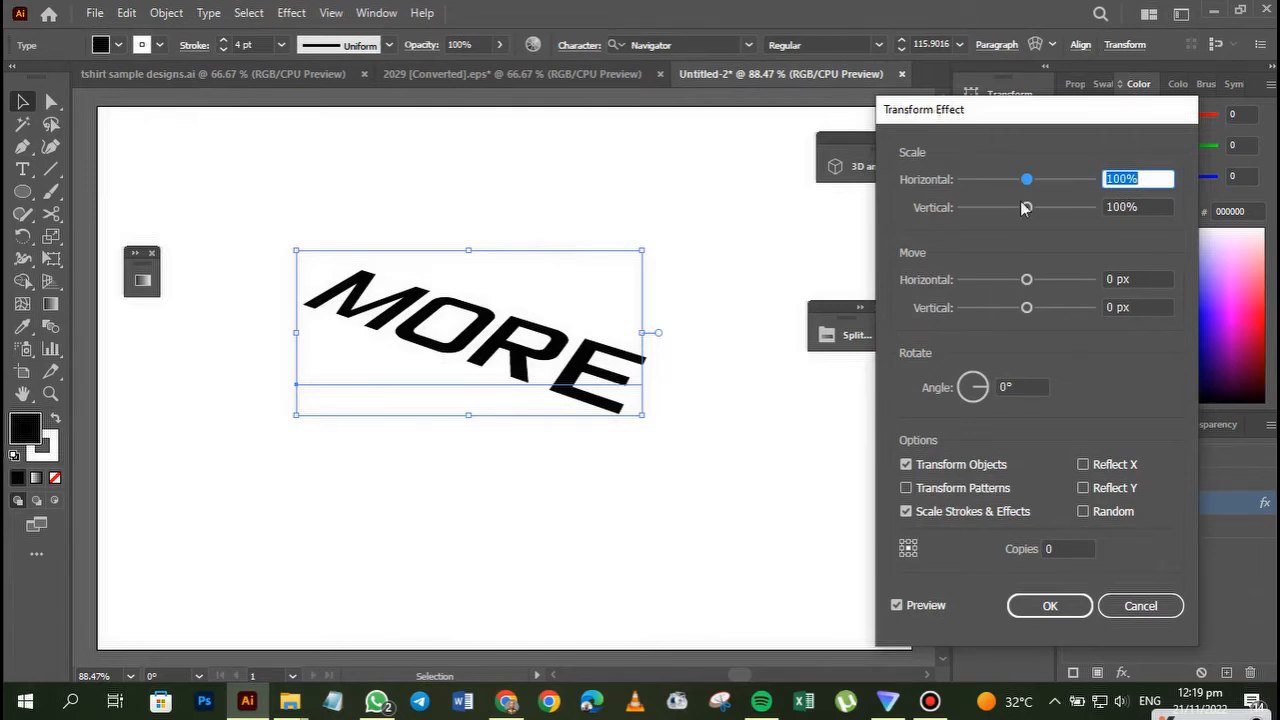
left_click_drag(1003, 116, 872, 116)
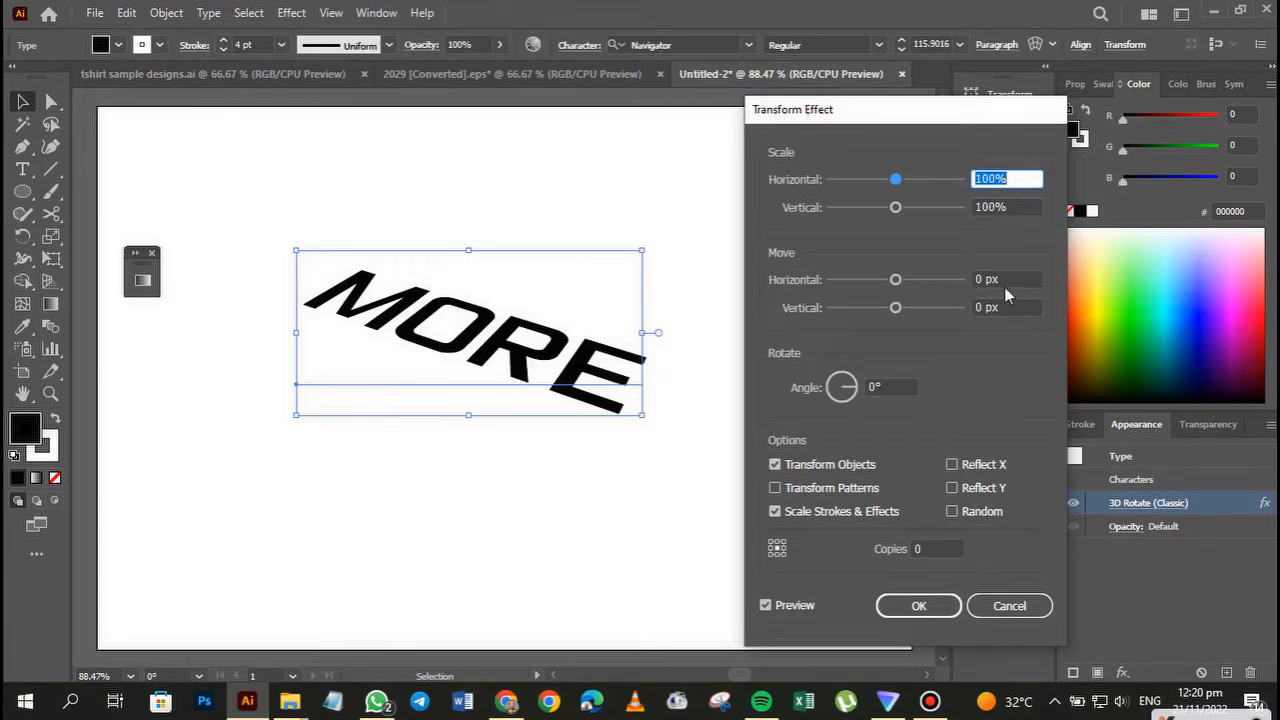
left_click_drag(895, 279, 897, 285)
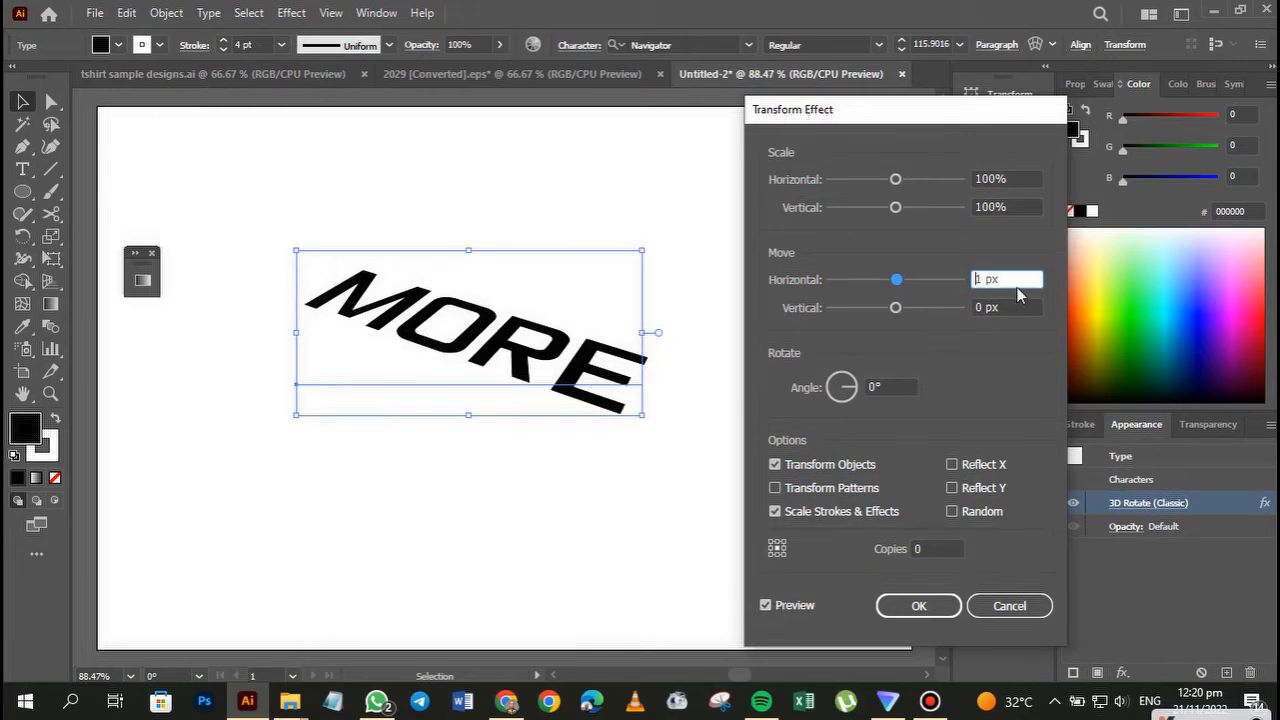
left_click_drag(998, 279, 950, 278)
type("0")
left_click_drag(945, 548, 893, 551)
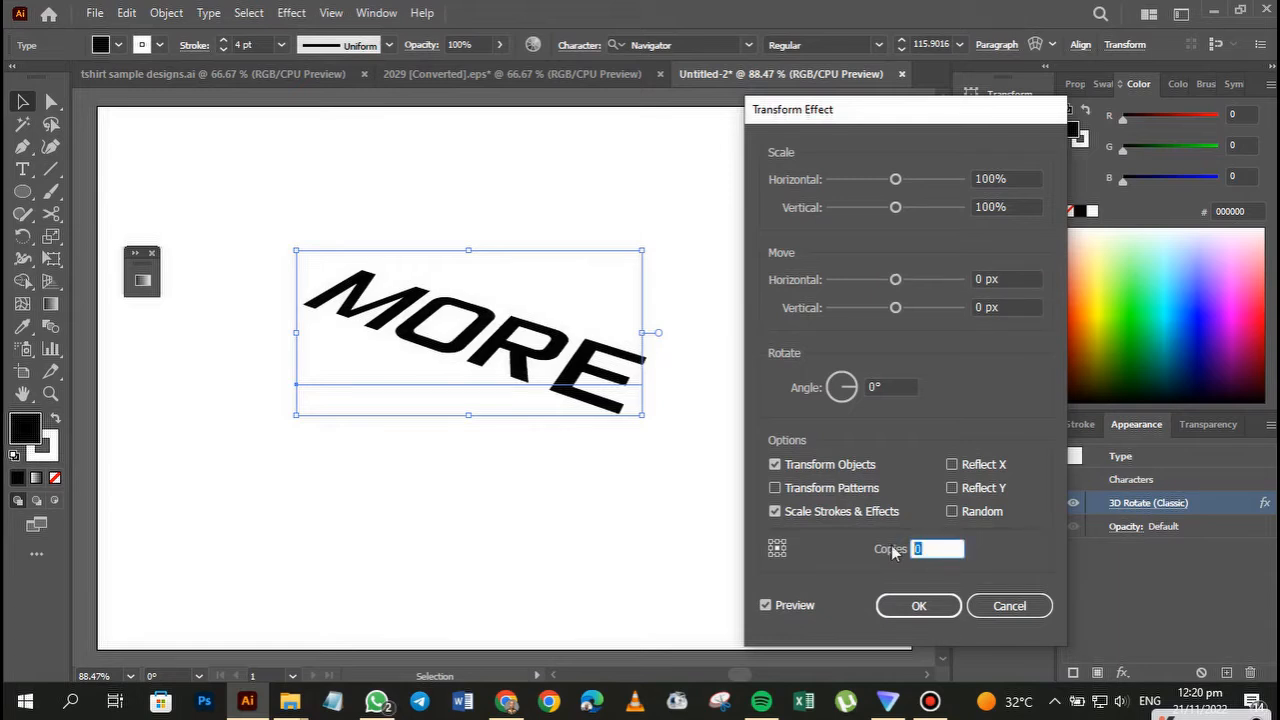
type("6")
Set the Transform effect's move to 1 px horizontally and 7 px vertically, and apply it to the MORE text
left_click(895, 279)
left_click_drag(897, 284, 899, 285)
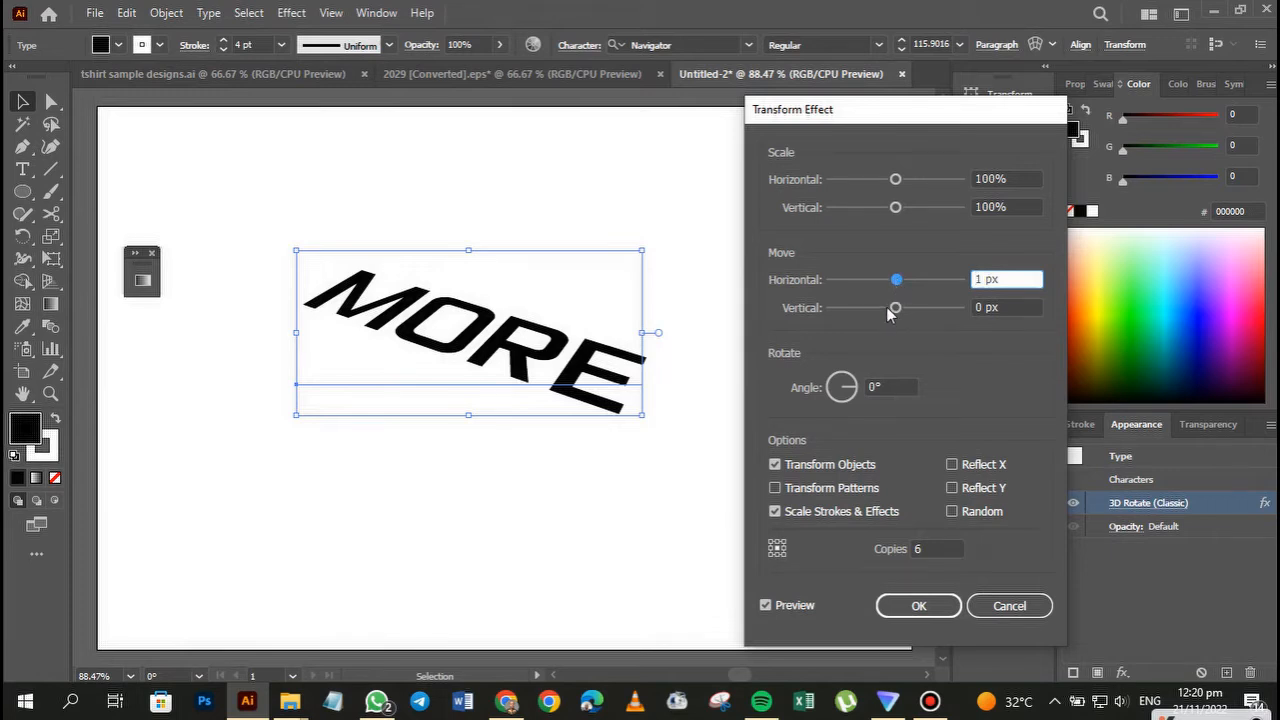
left_click_drag(895, 308, 900, 309)
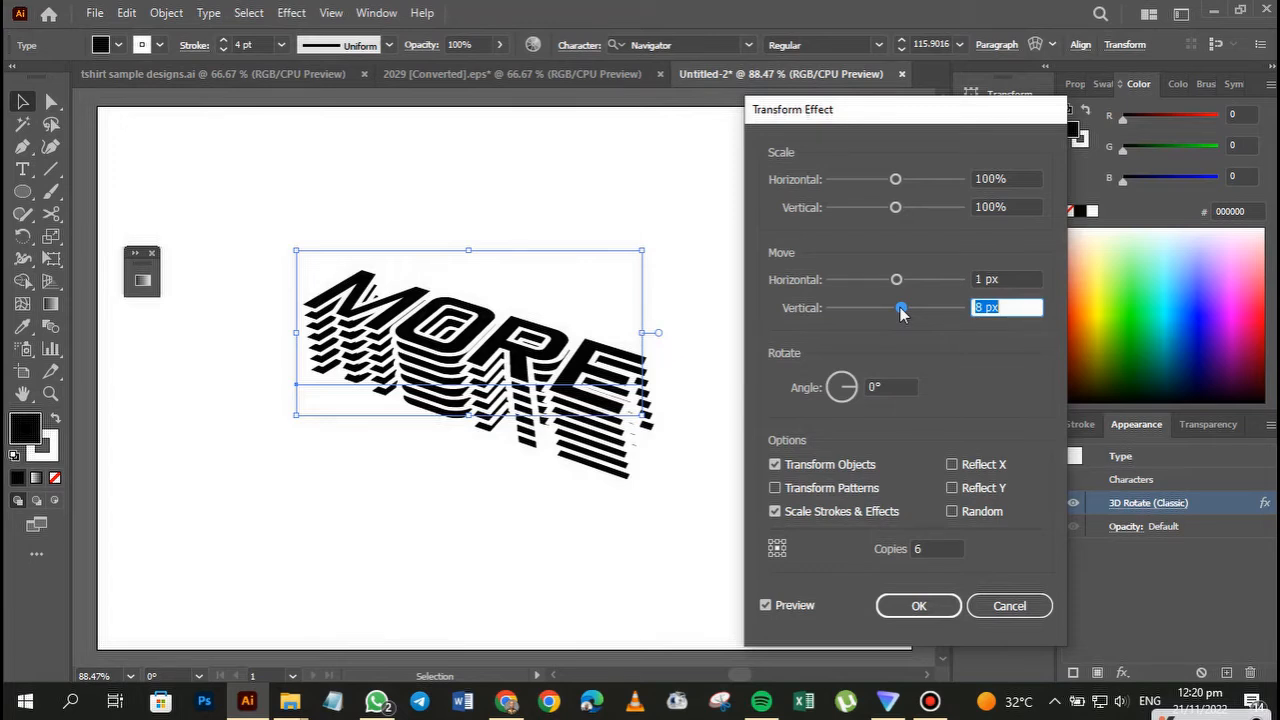
left_click_drag(900, 313, 899, 313)
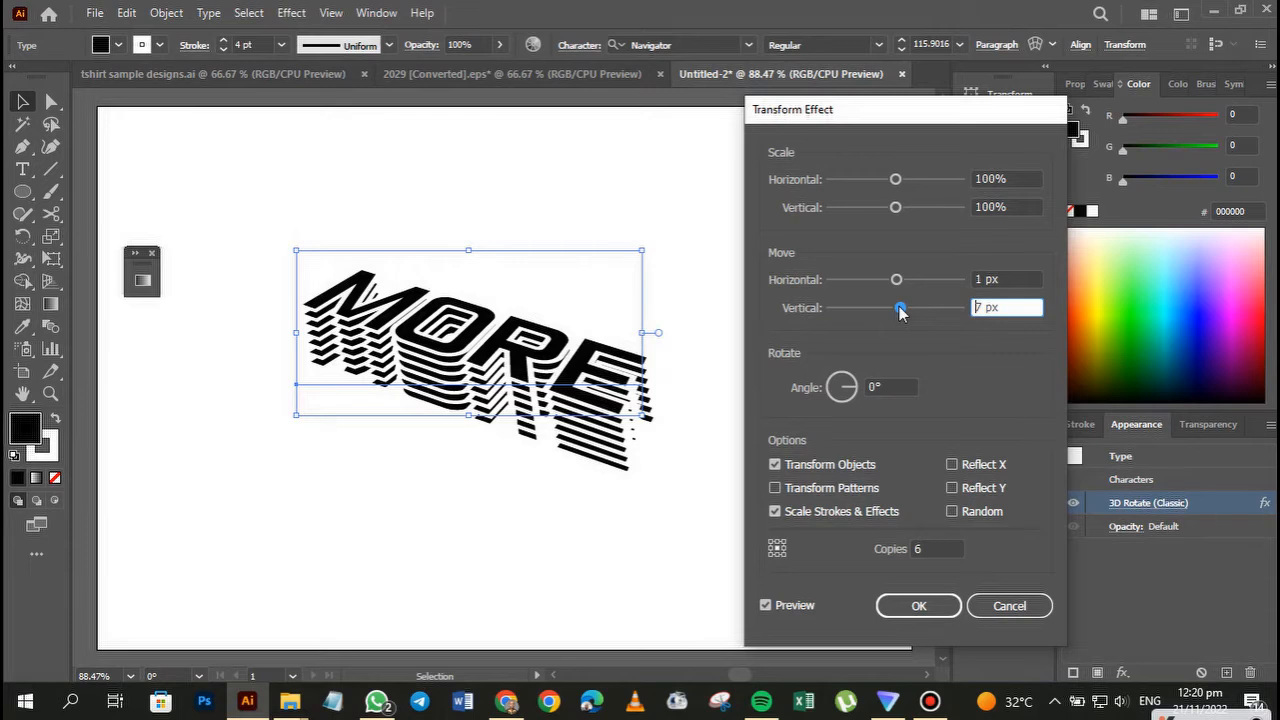
left_click(928, 607)
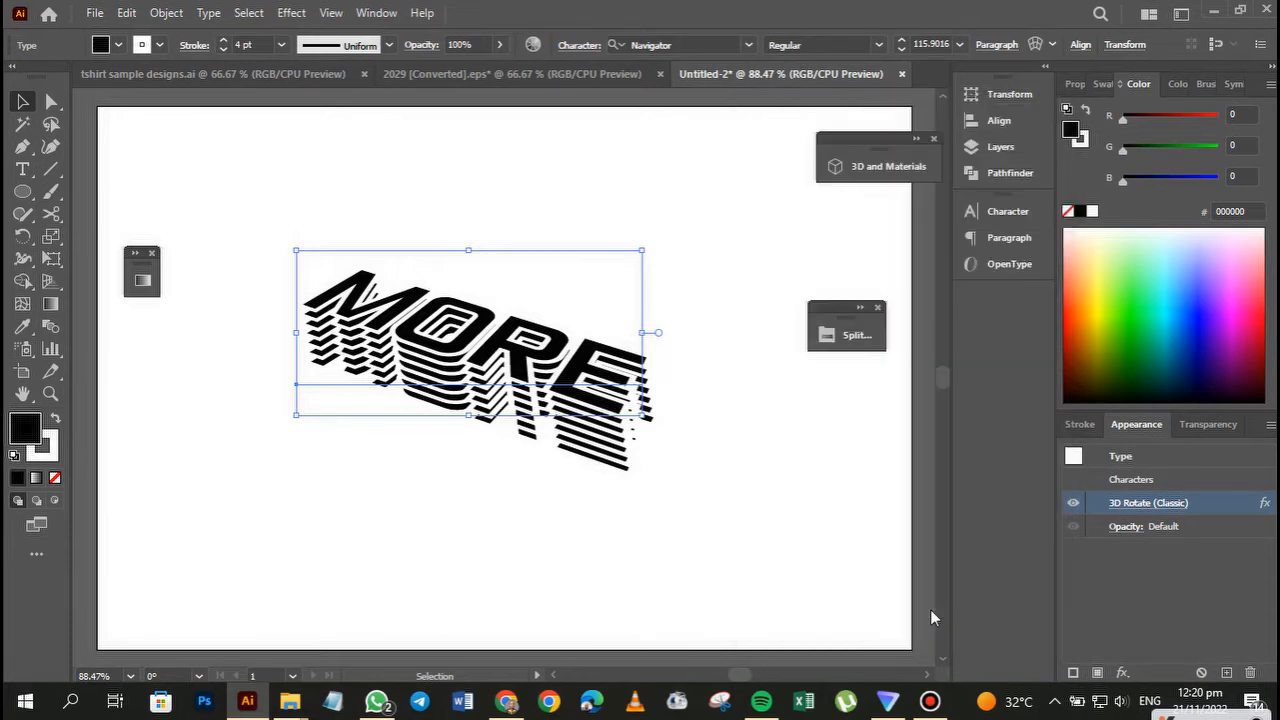
Reopen the MORE text's Transform effect to review its settings and close it without changing them
key("ctrl+minus")
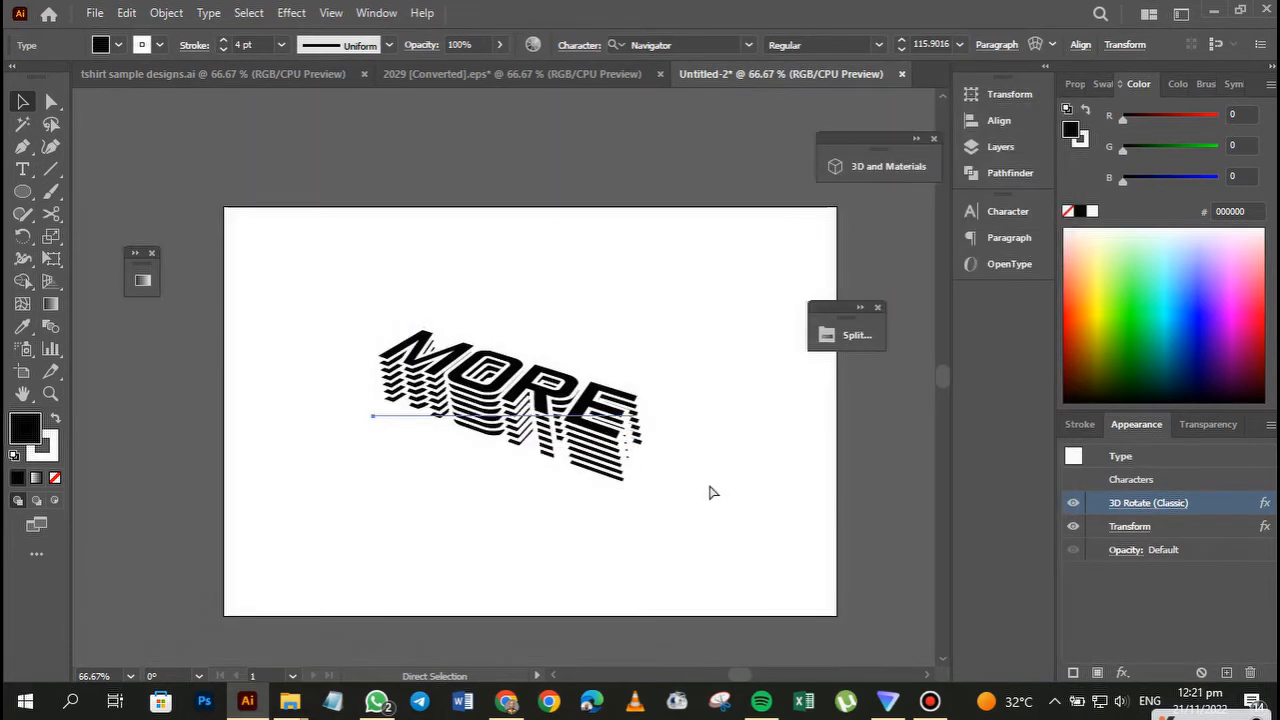
double_click(578, 448)
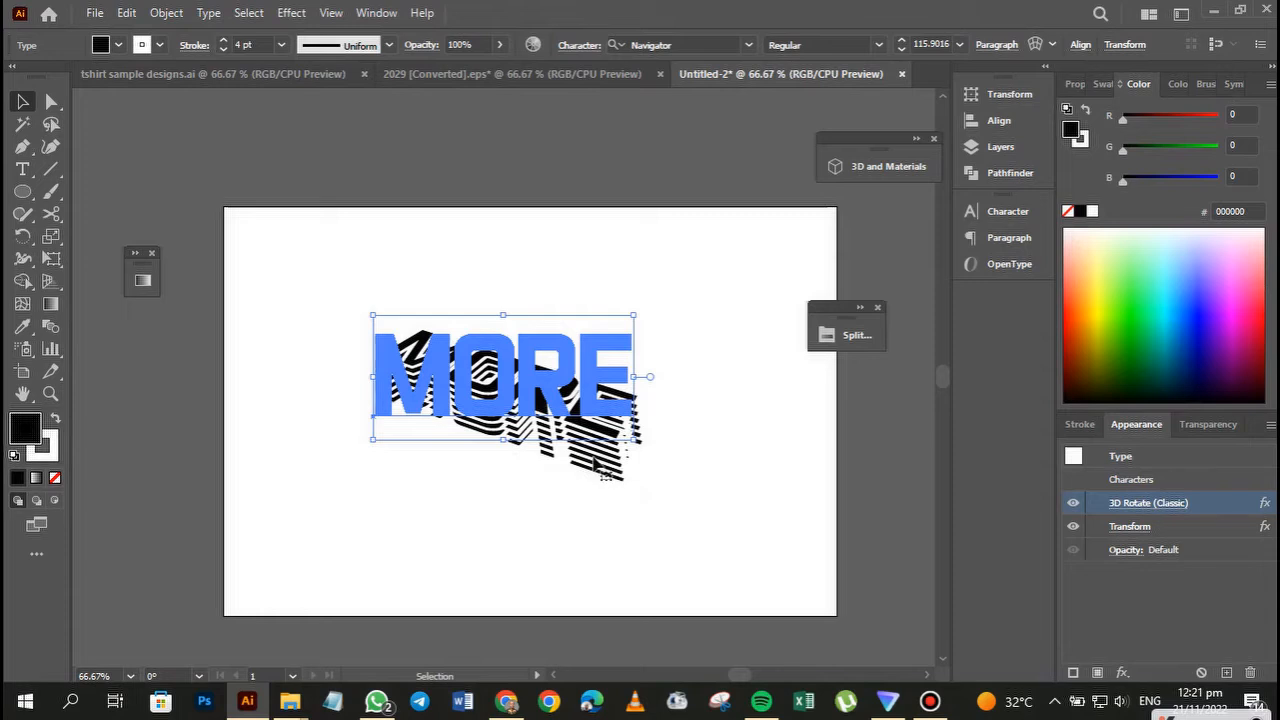
left_click(1130, 527)
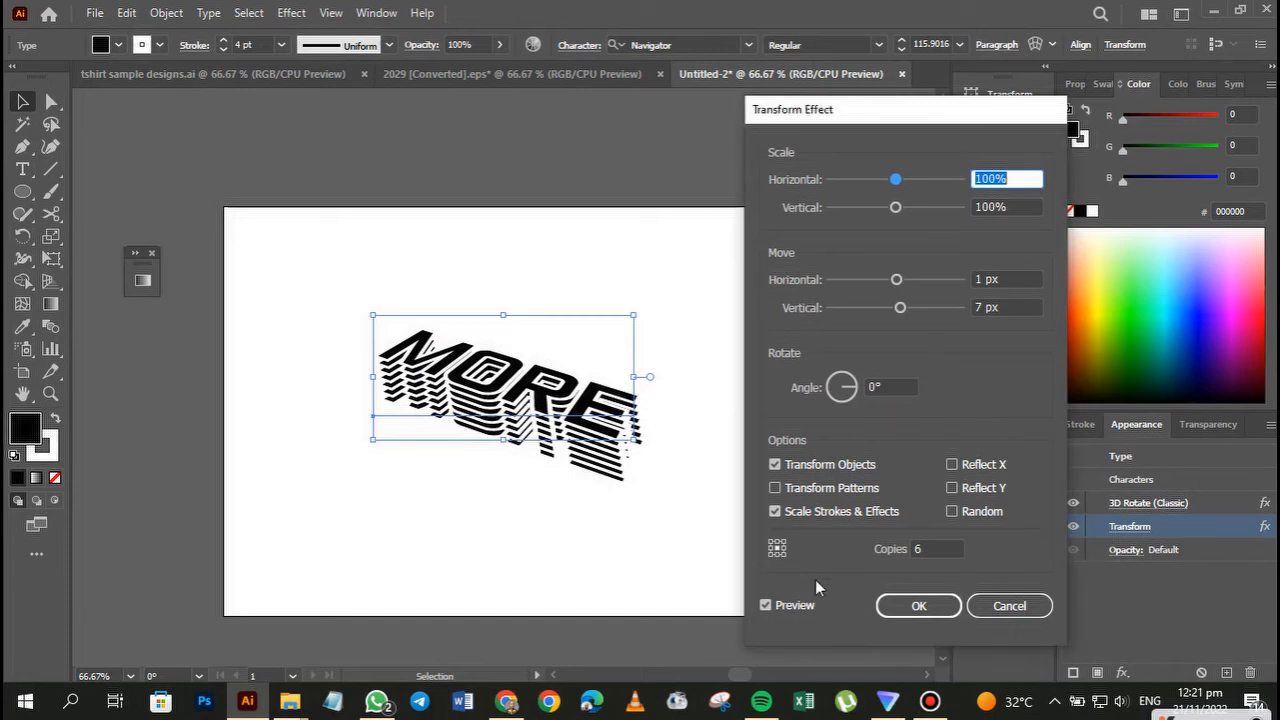
left_click(918, 605)
Scale the layered MORE text up to about 172 pt, reposition it near the artboard's centre and deselect it
left_click_drag(634, 439, 762, 539)
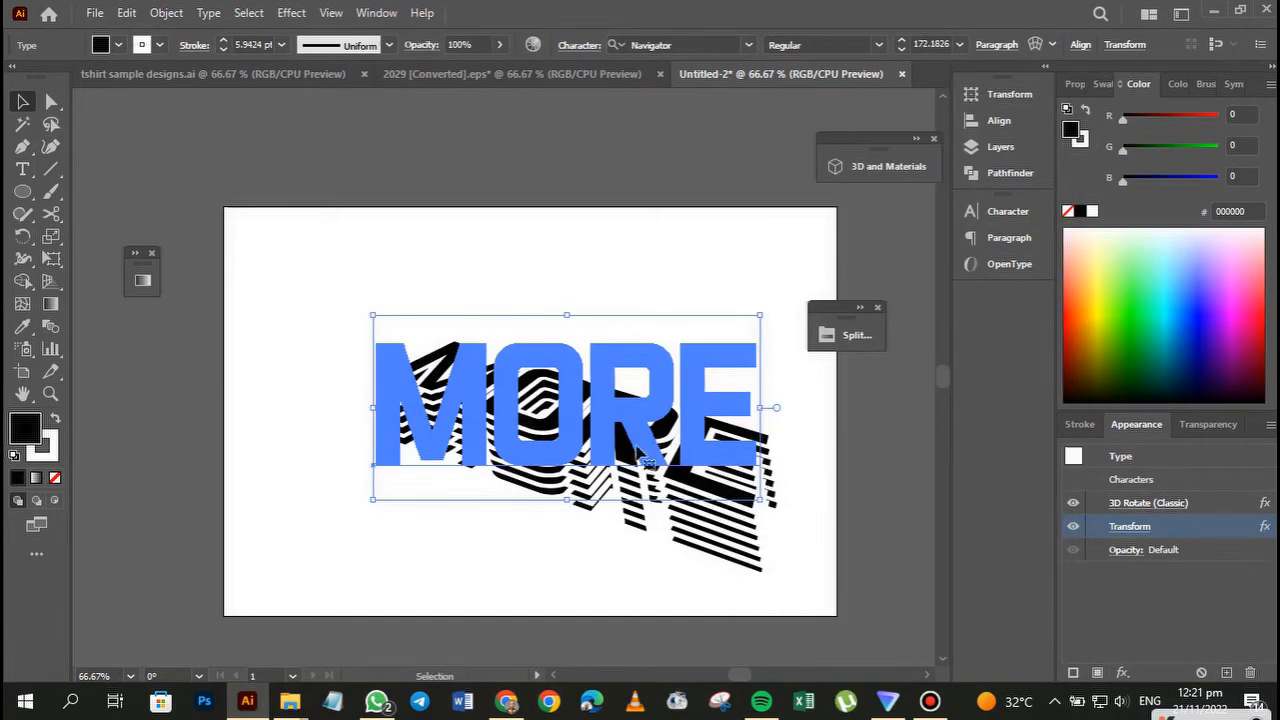
left_click_drag(650, 475, 590, 421)
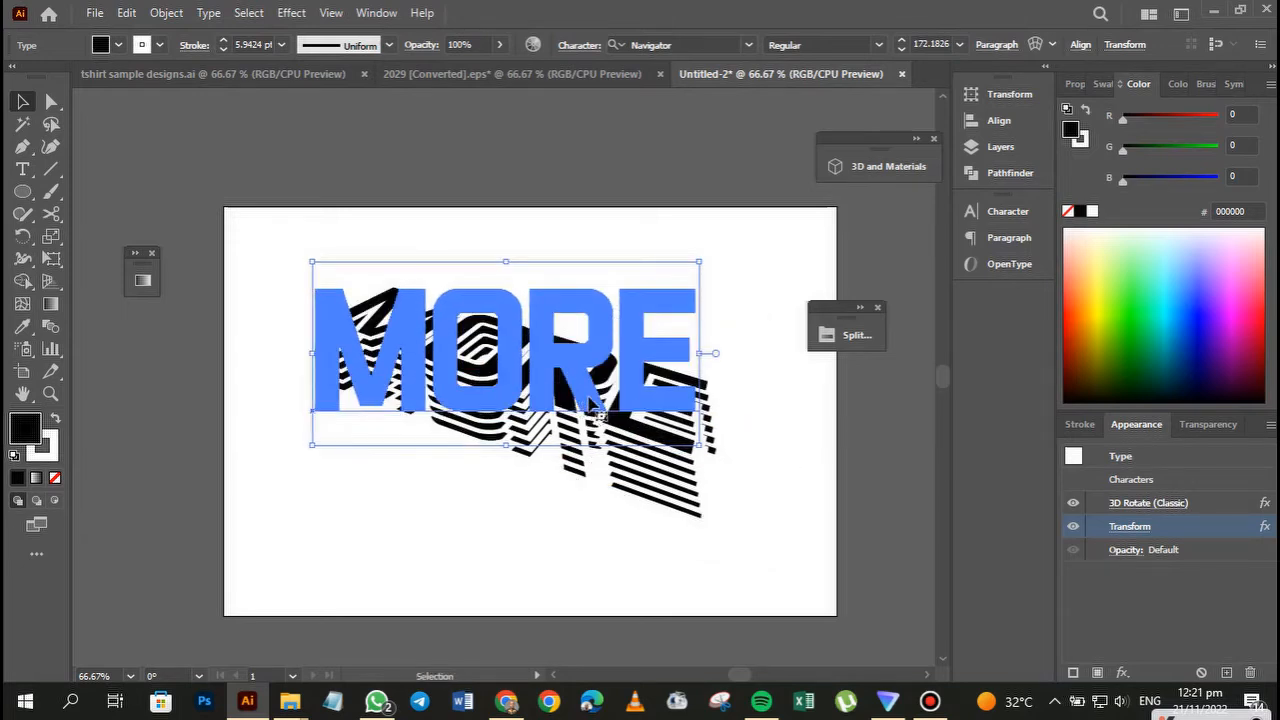
left_click(651, 523)
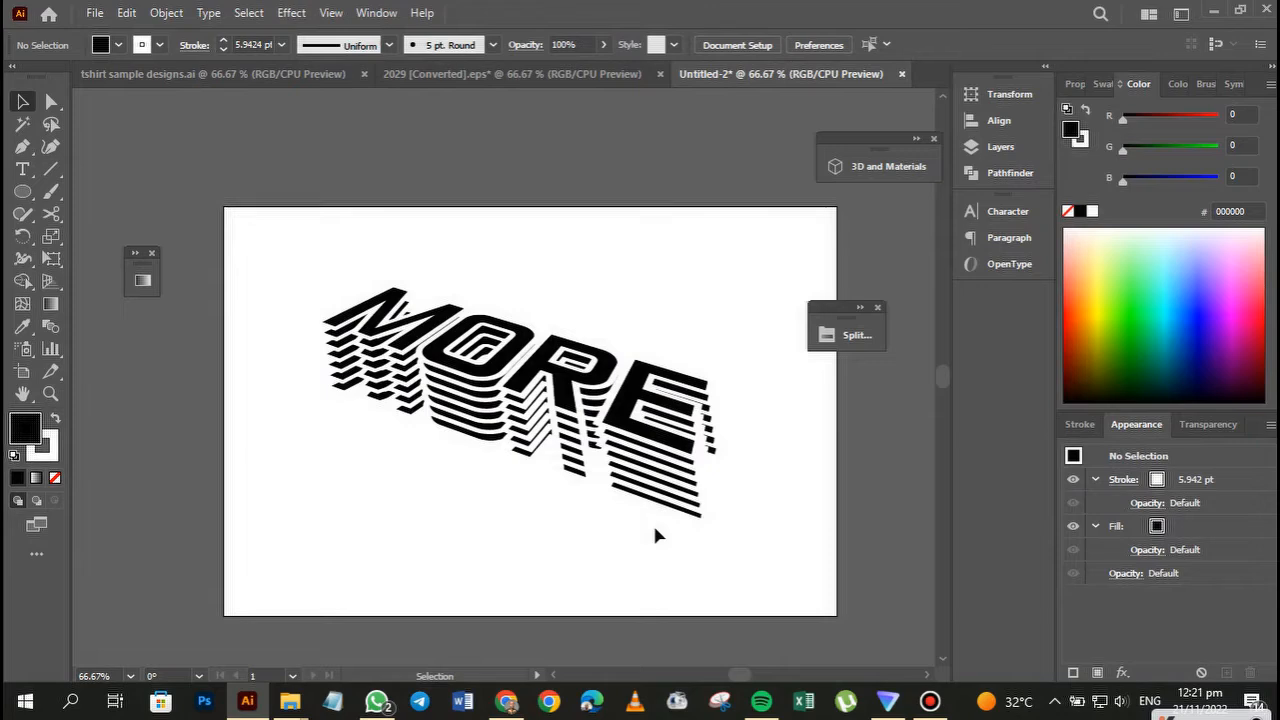
Examine the sample MORE and circular SEE designs in tshirt sample designs.ai and compare them with the recreated text
left_click(200, 78)
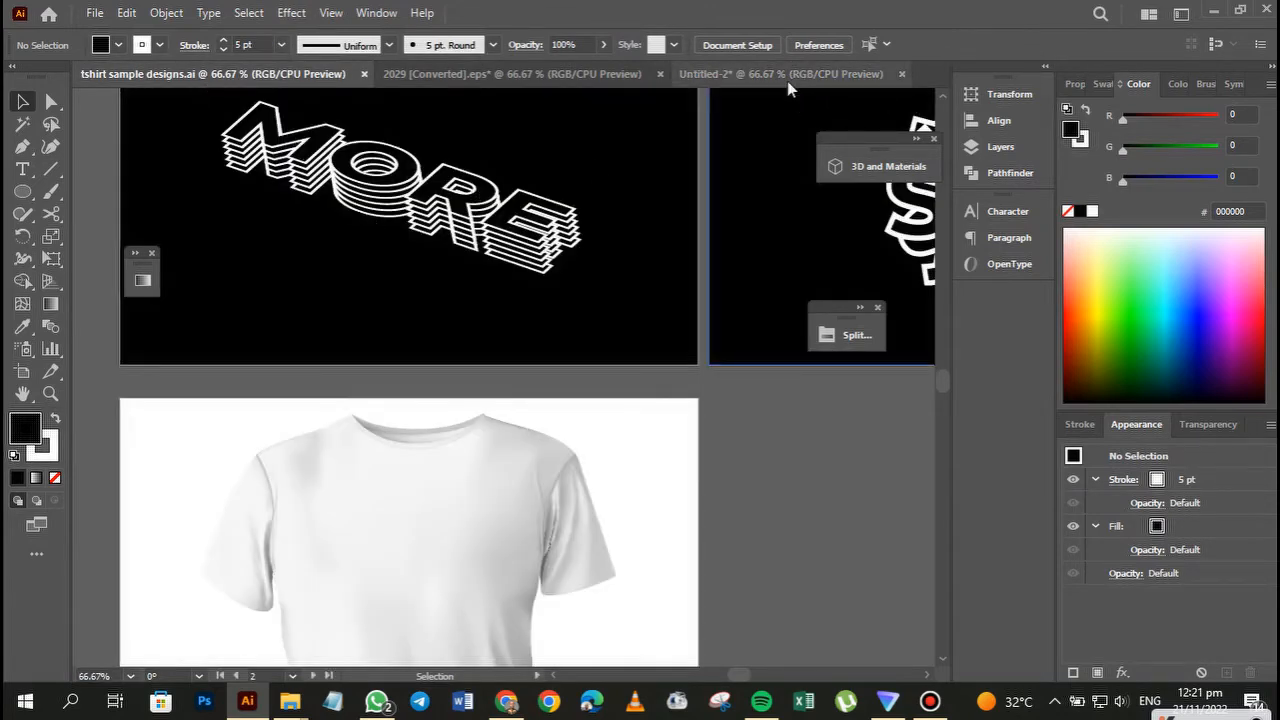
left_click(786, 78)
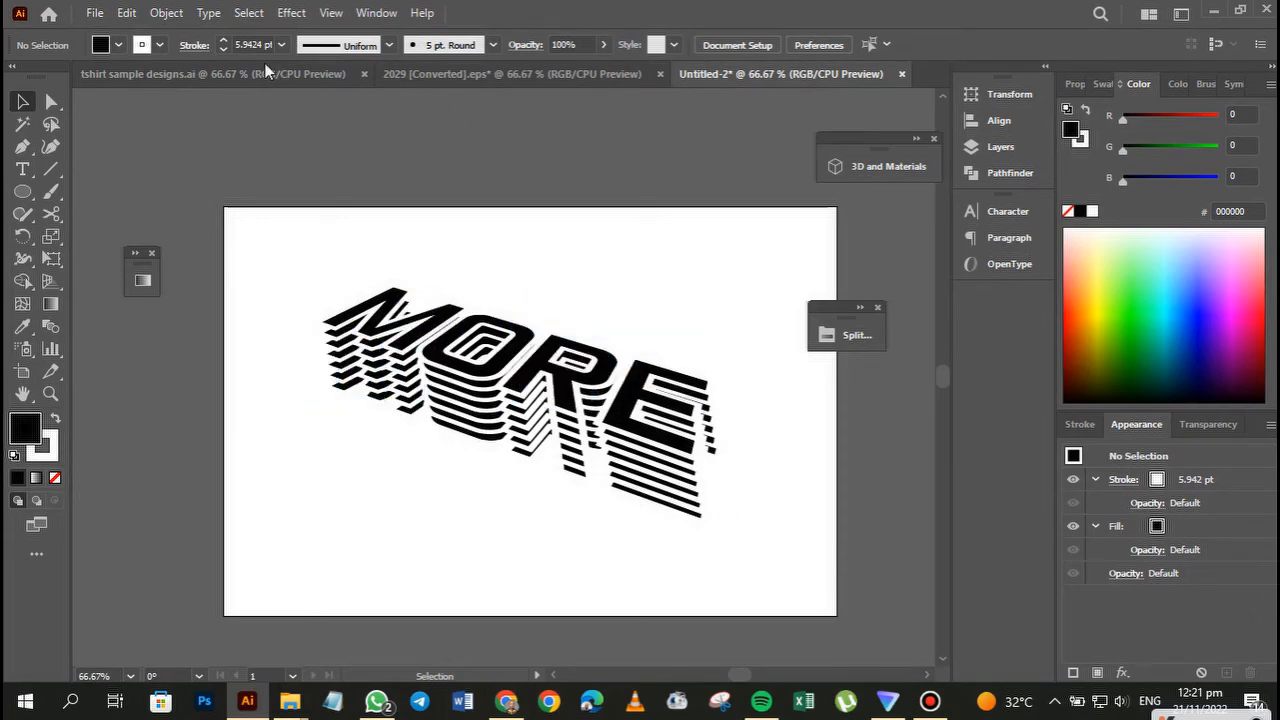
left_click(298, 83)
left_click_drag(641, 256, 405, 355)
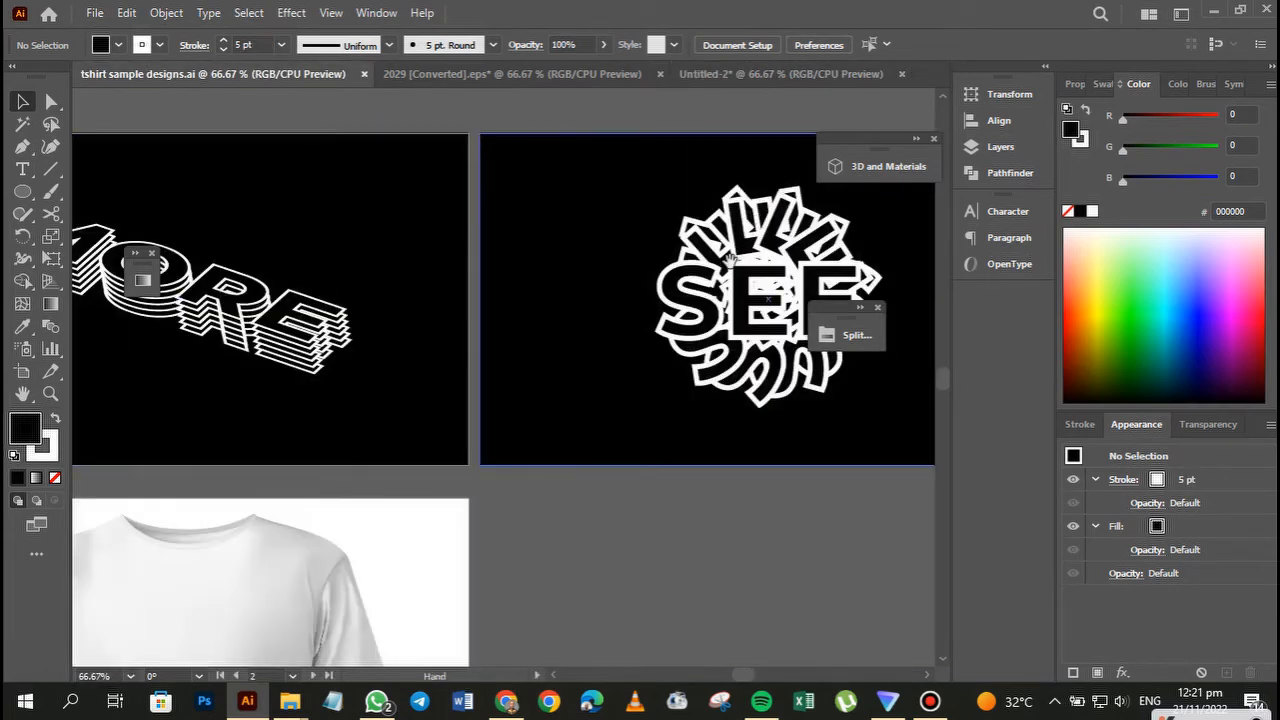
left_click_drag(731, 261, 334, 269)
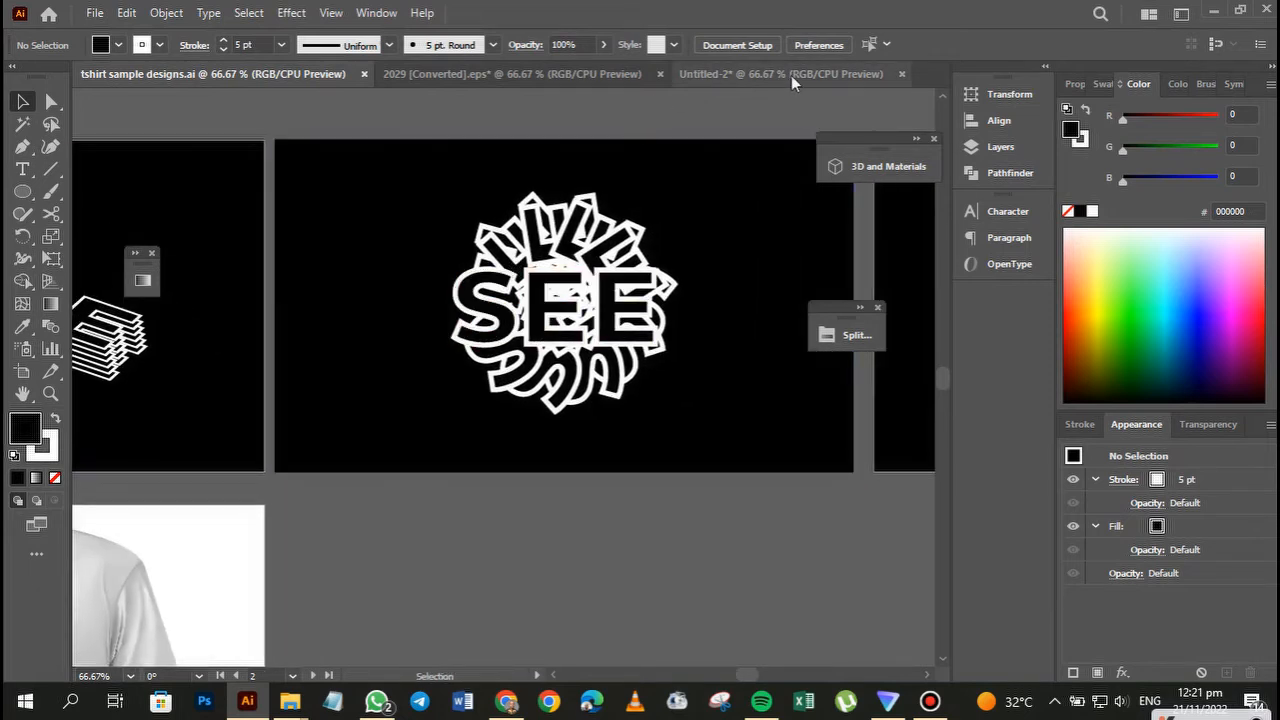
Reorder the open documents so that Untitled-2 comes directly after tshirt sample designs.ai
left_click_drag(781, 76, 491, 78)
left_click(491, 78)
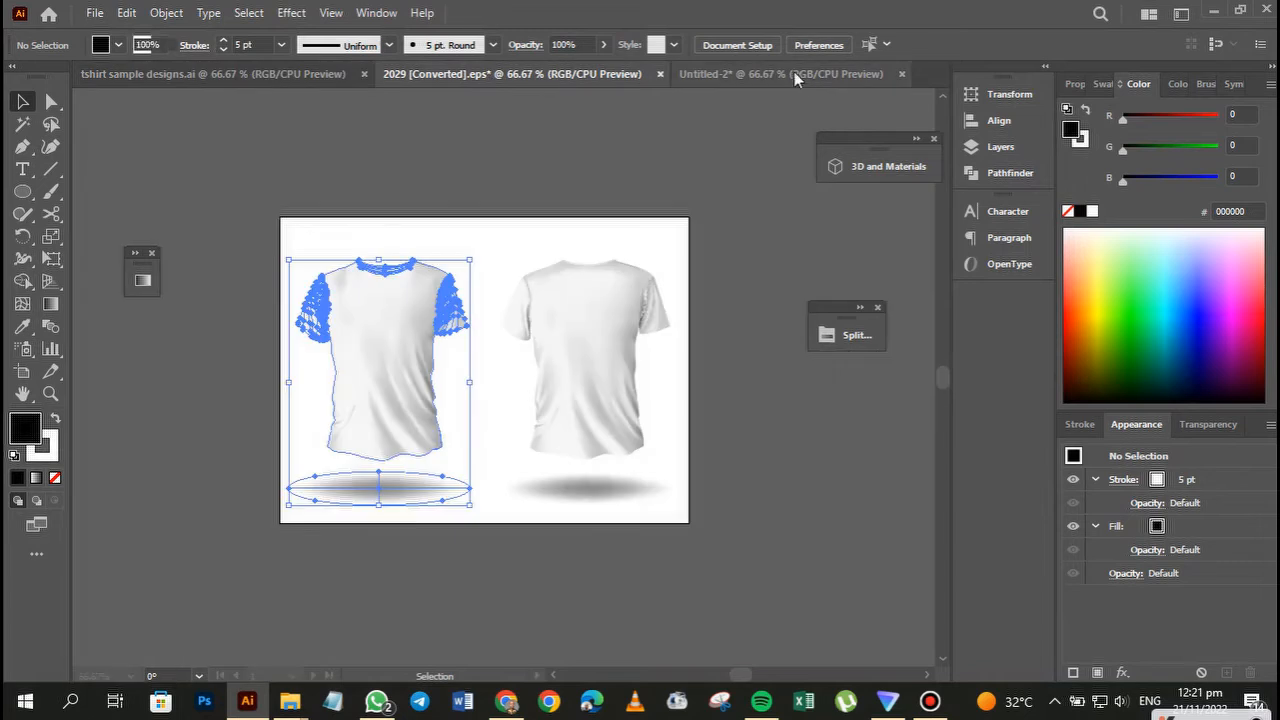
left_click_drag(750, 75, 498, 73)
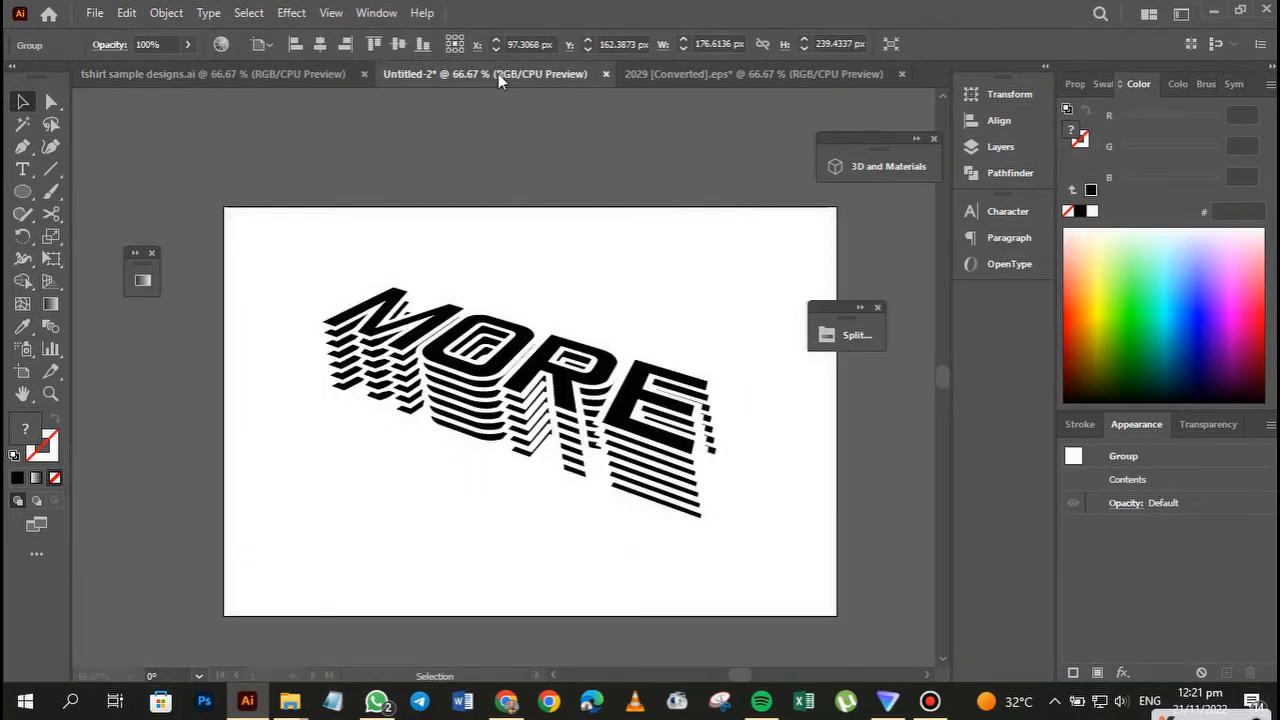
Add a new layer to Untitled-2 and rename the layer containing the text as MORE
left_click_drag(580, 249, 500, 197)
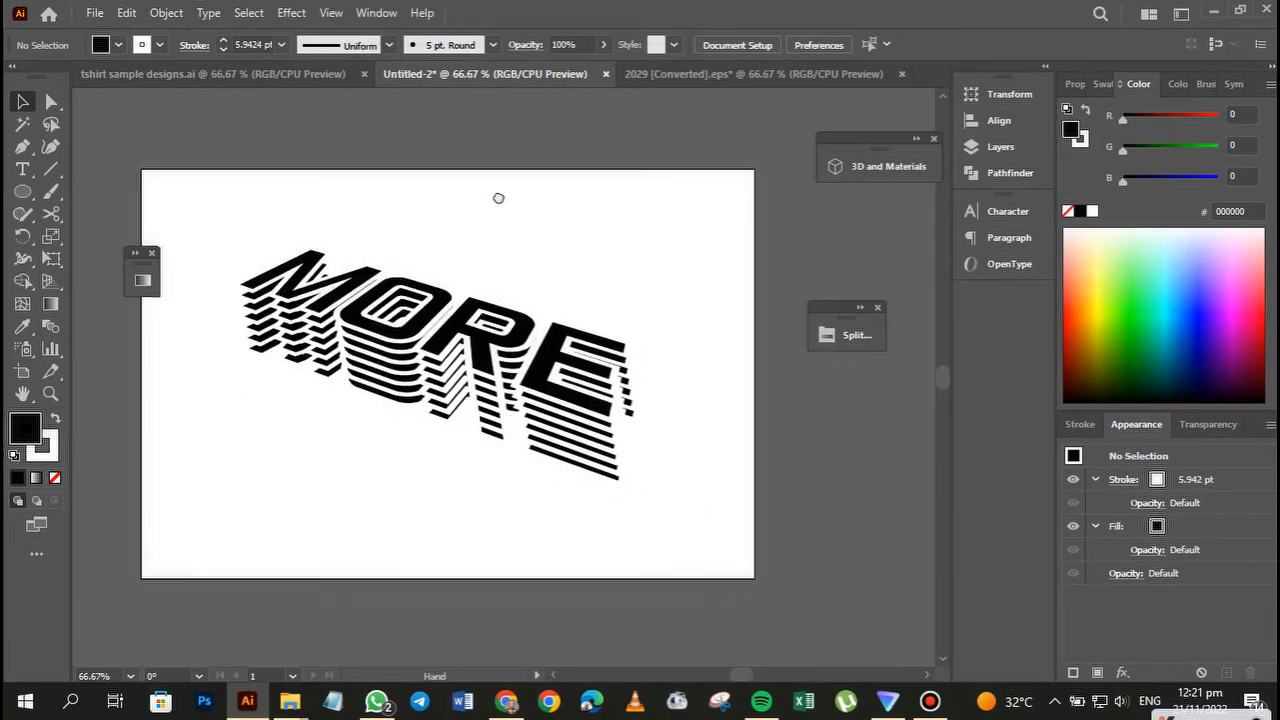
left_click(1000, 148)
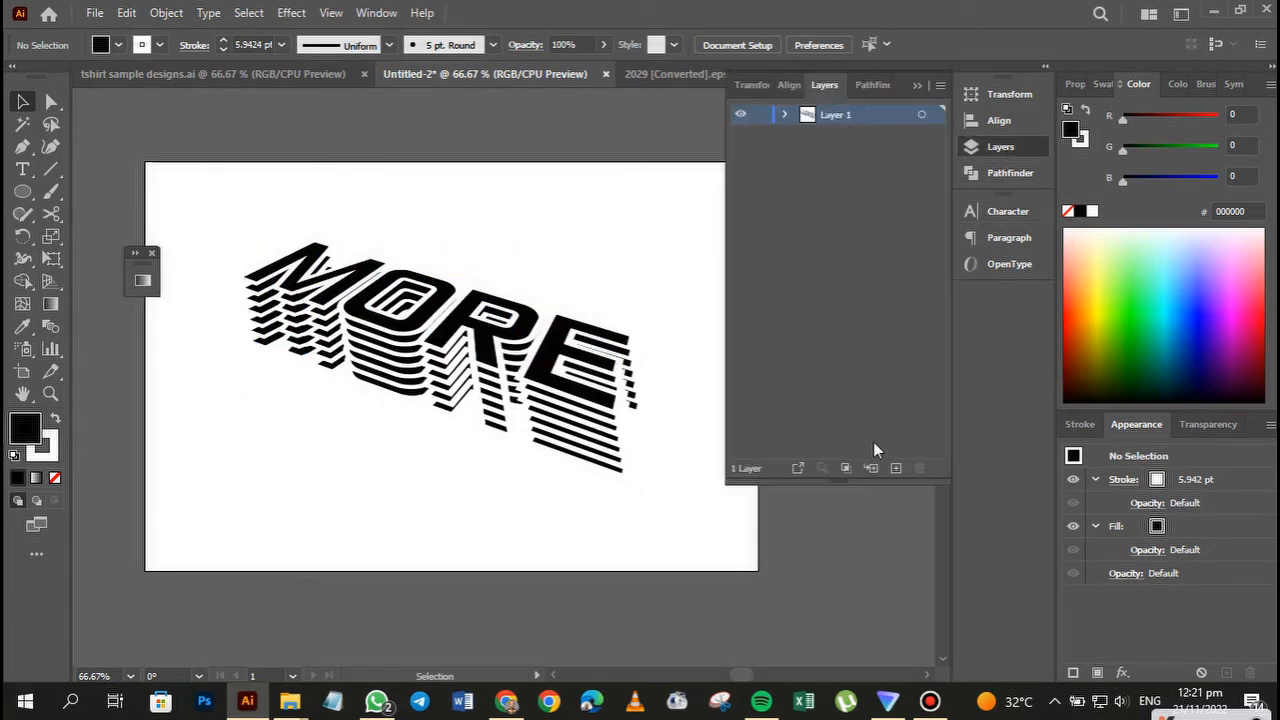
left_click(897, 469)
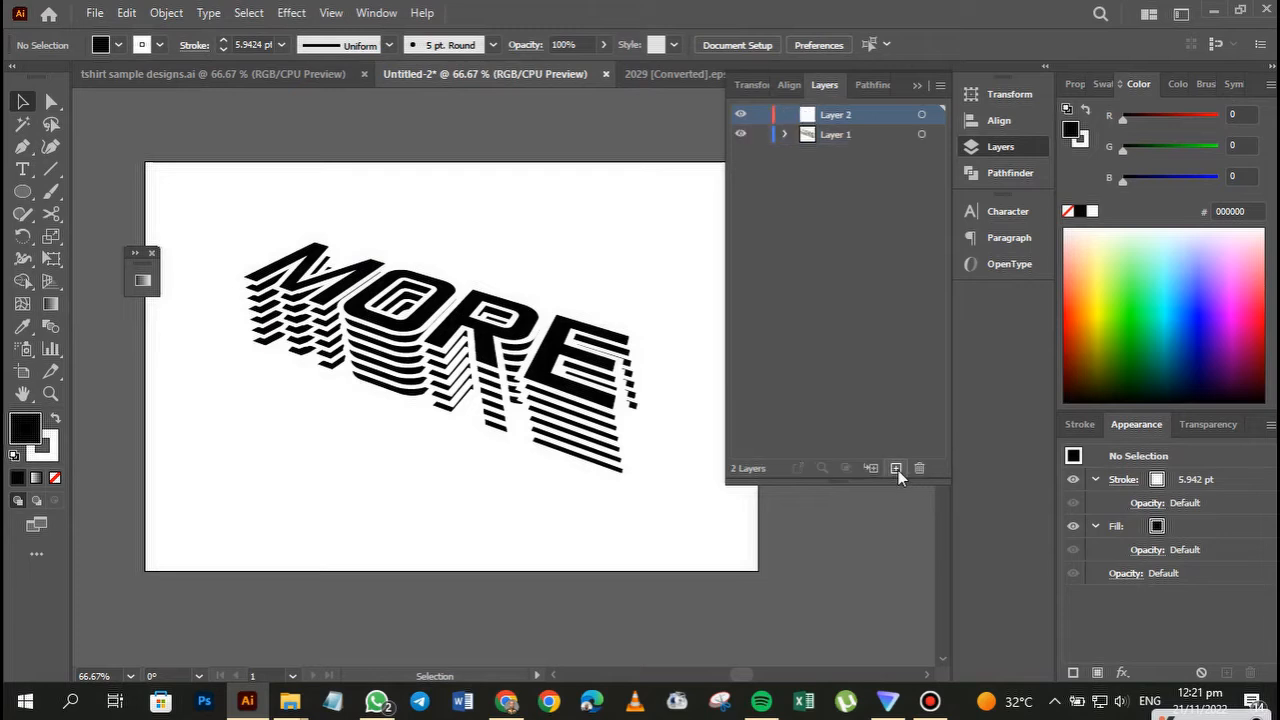
double_click(840, 137)
type("MORE")
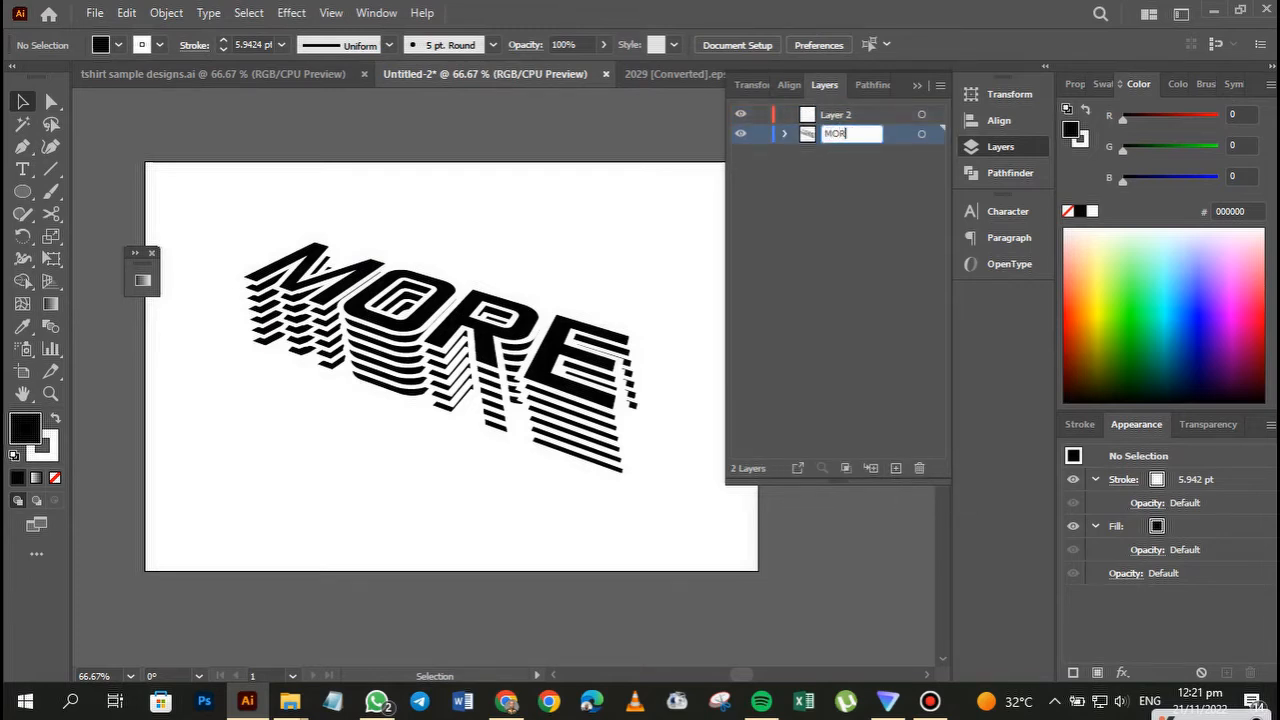
key("Return")
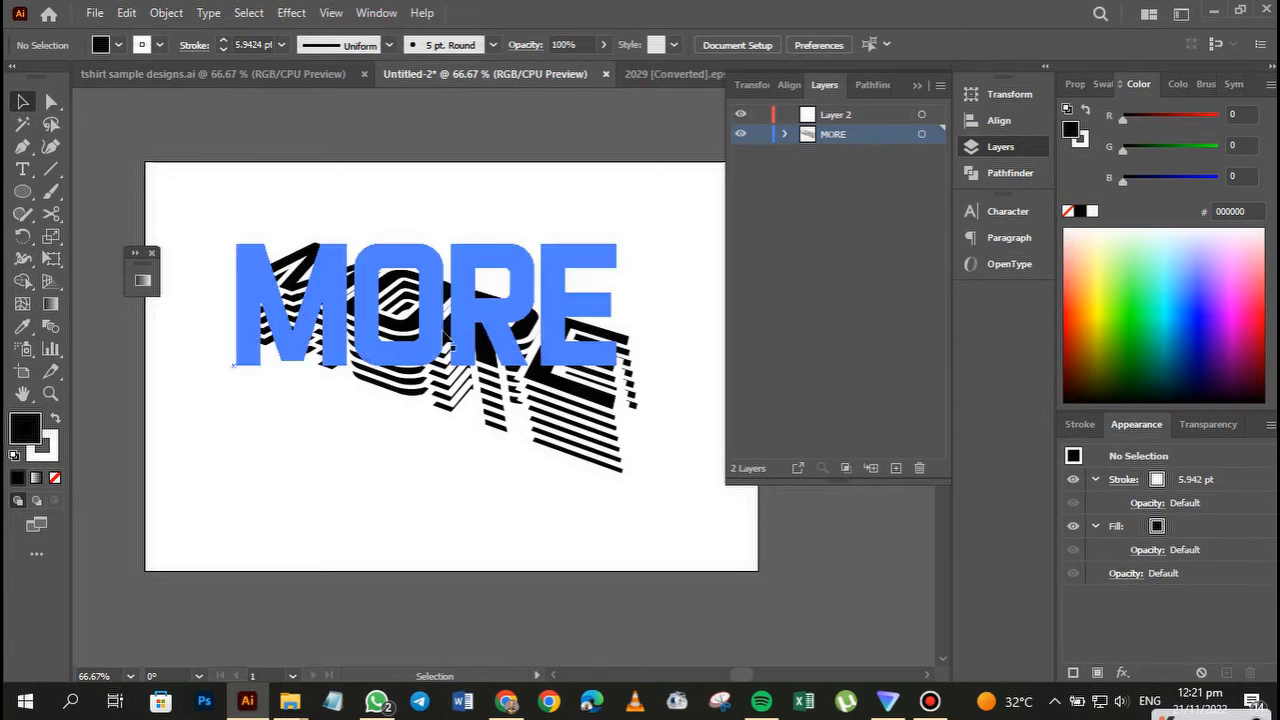
left_click(917, 86)
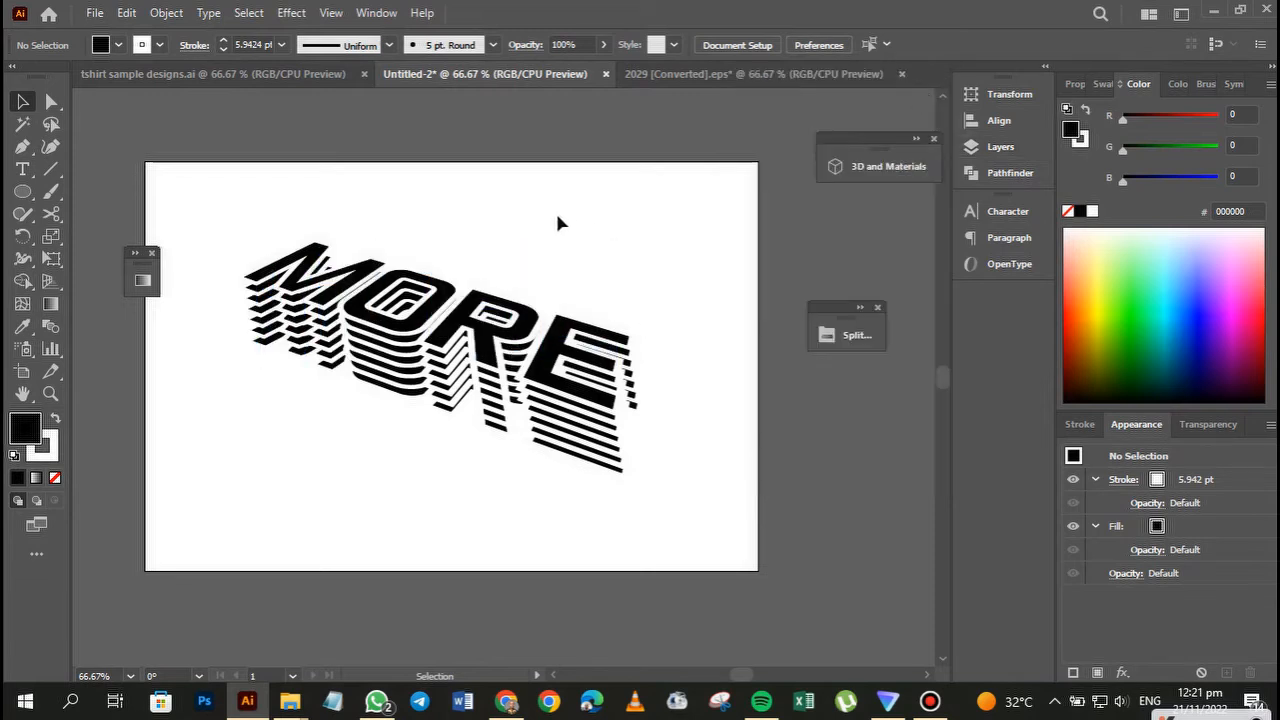
Add a second 600 x 400 px artboard beside the first and switch to the Type tool
left_click(22, 372)
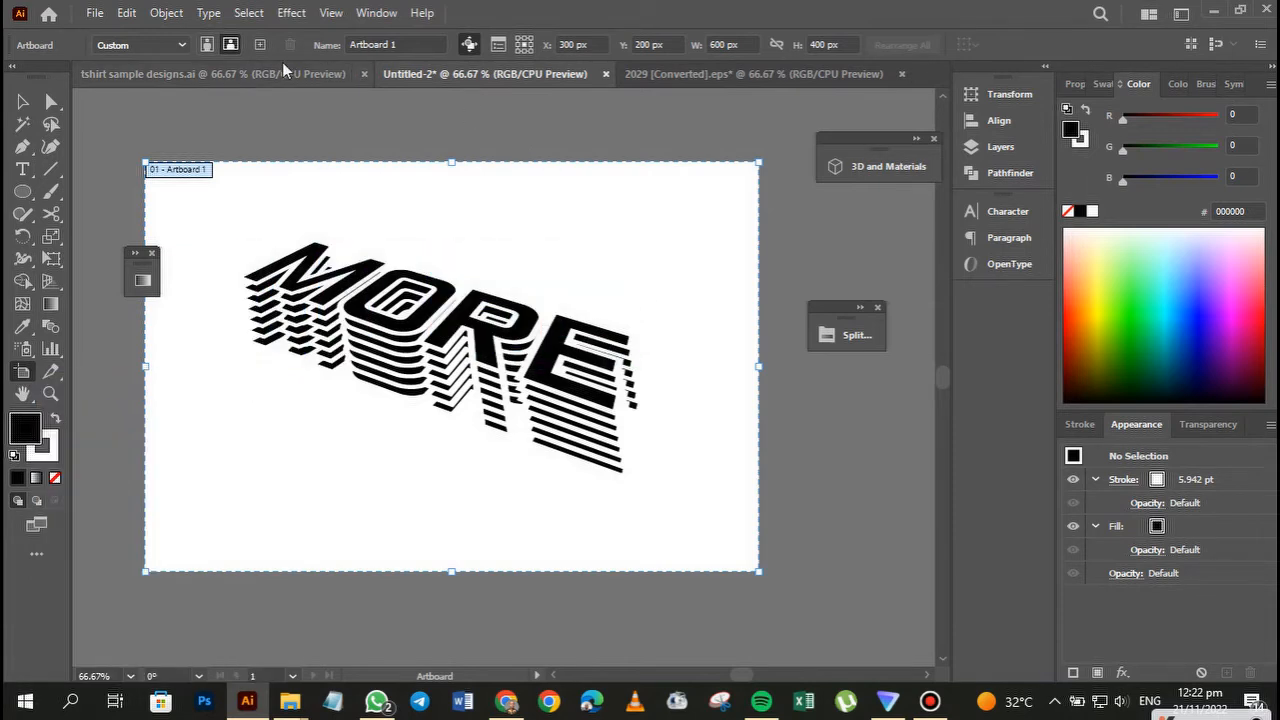
left_click(259, 49)
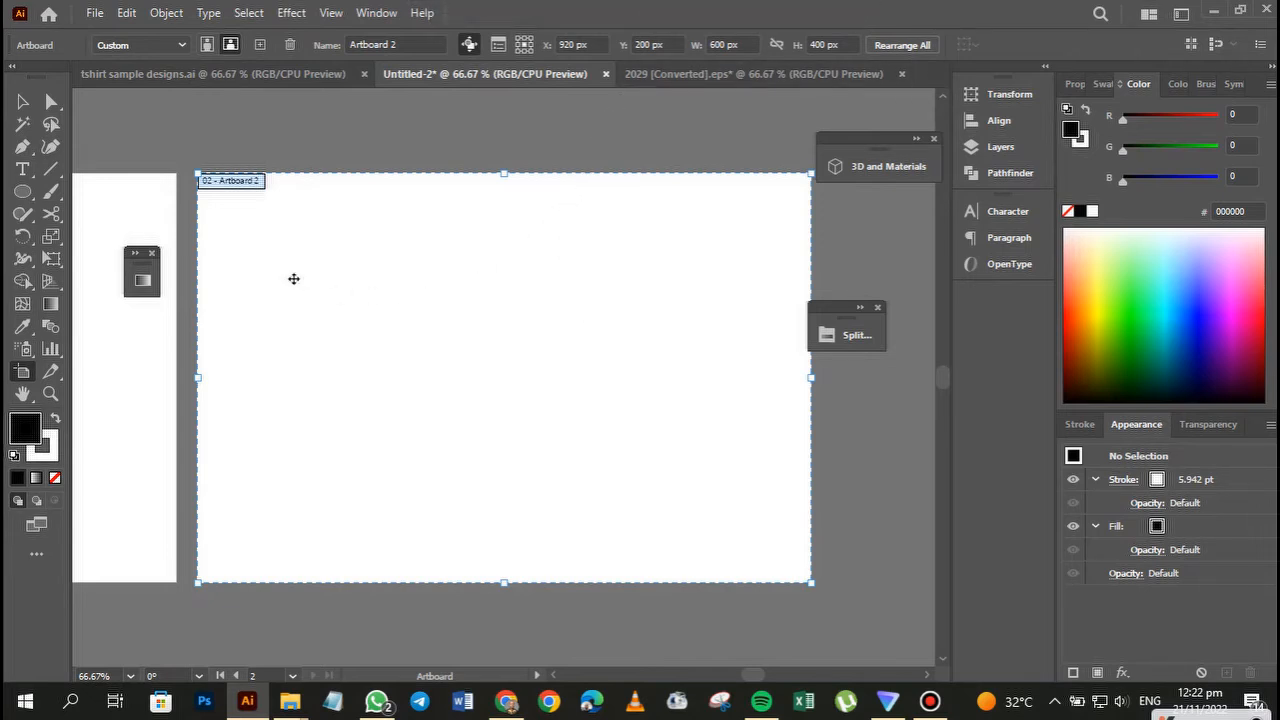
left_click(22, 170)
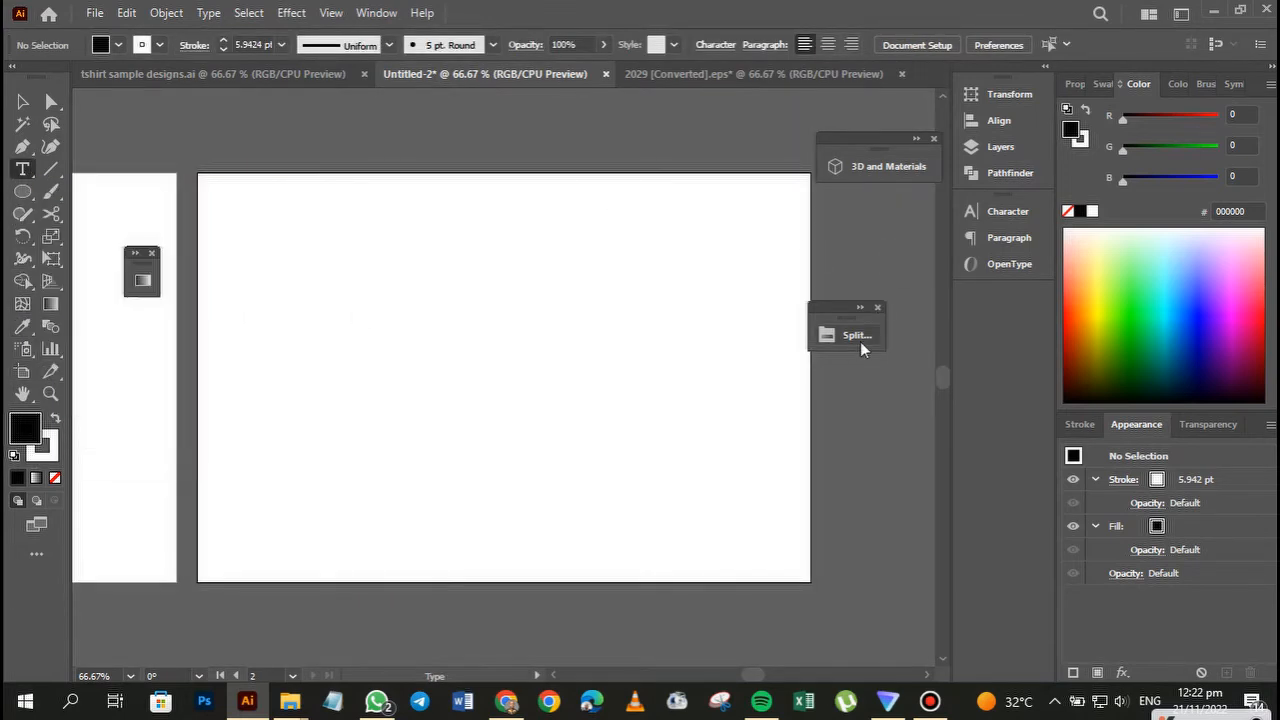
Rename Layer 2 as SEE, keep it active and lock the MORE layer
left_click(1000, 145)
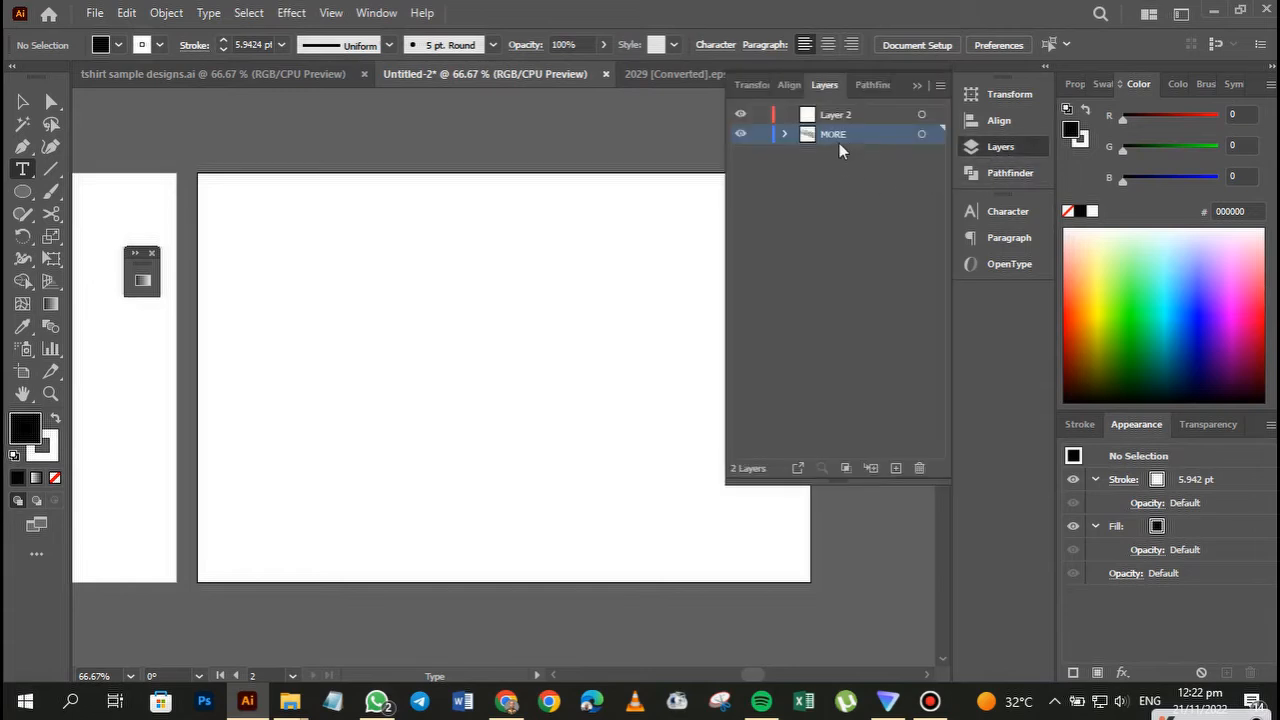
left_click(863, 114)
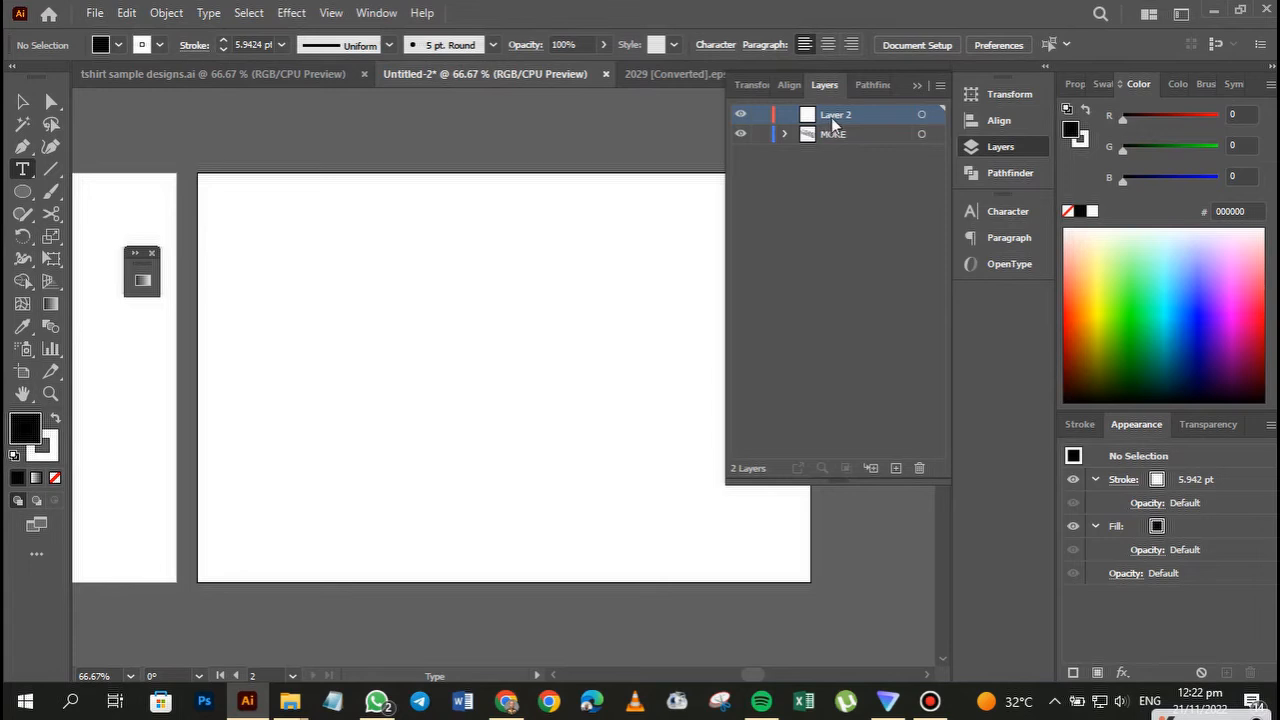
double_click(832, 115)
type("SEE")
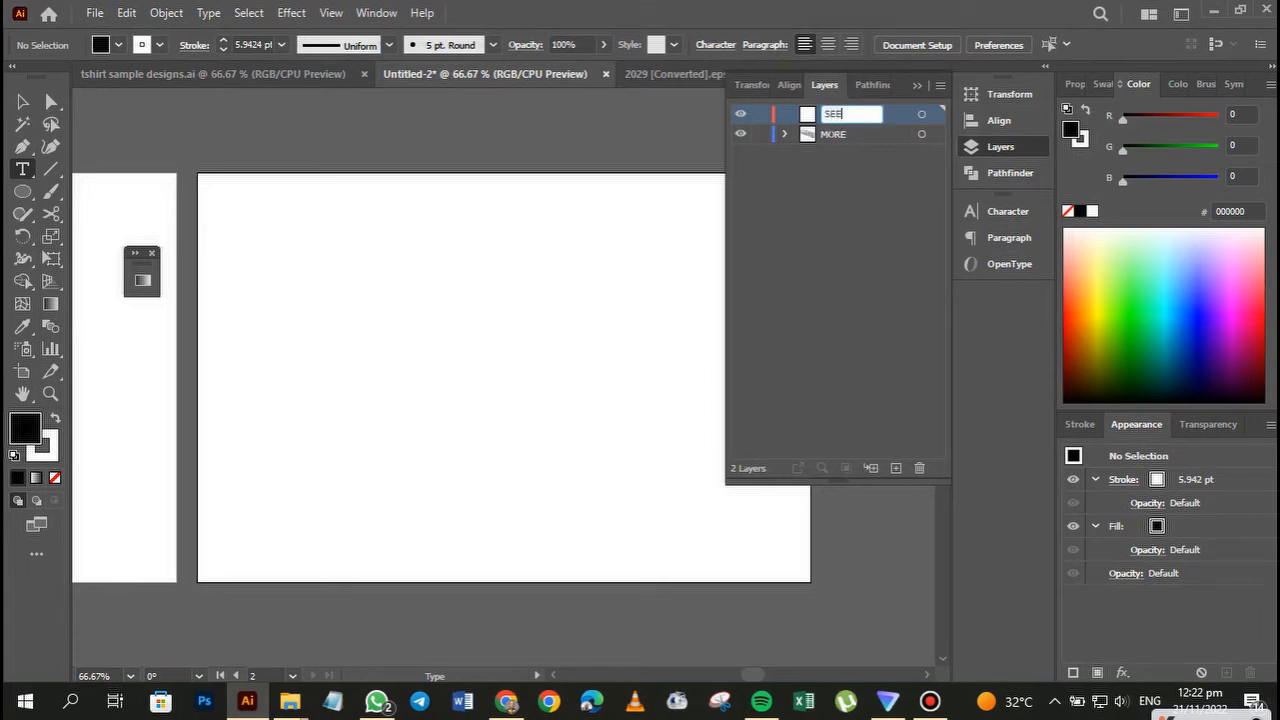
key("Return")
left_click(760, 135)
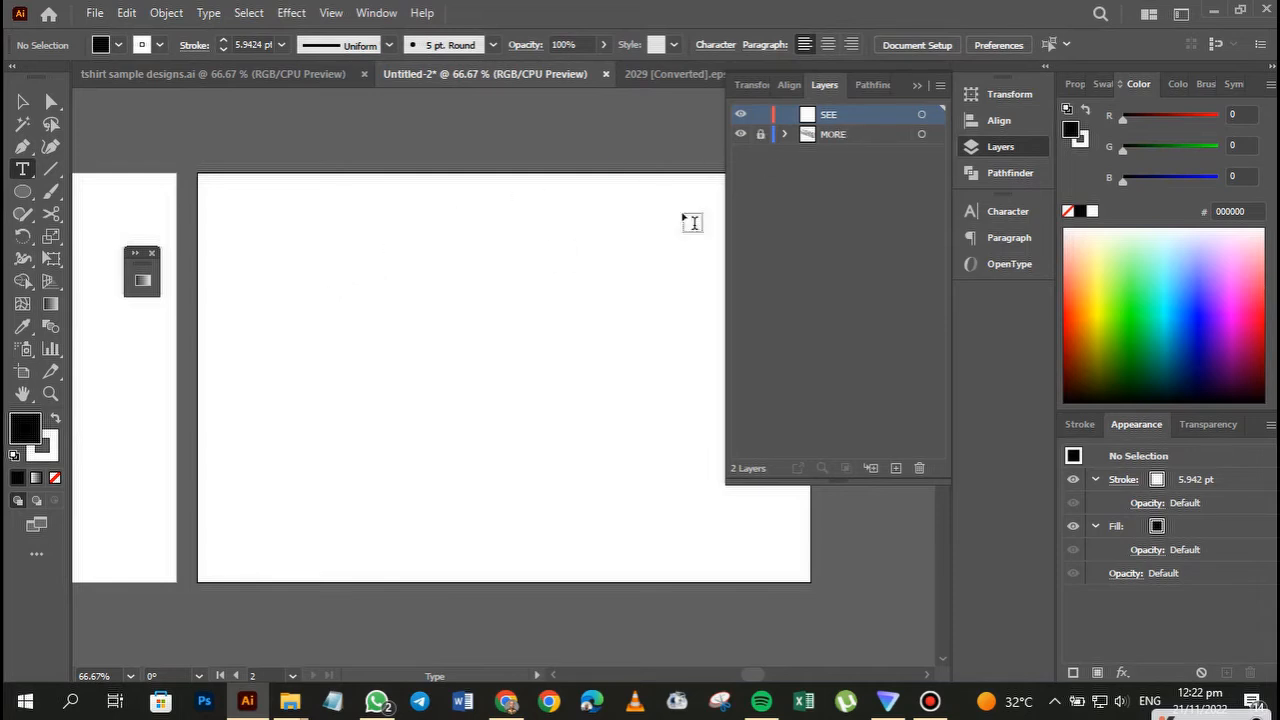
Add the text SEE to the second artboard, scale it up to about 233 pt and centre it on the artboard
left_click(300, 318)
type("SEE")
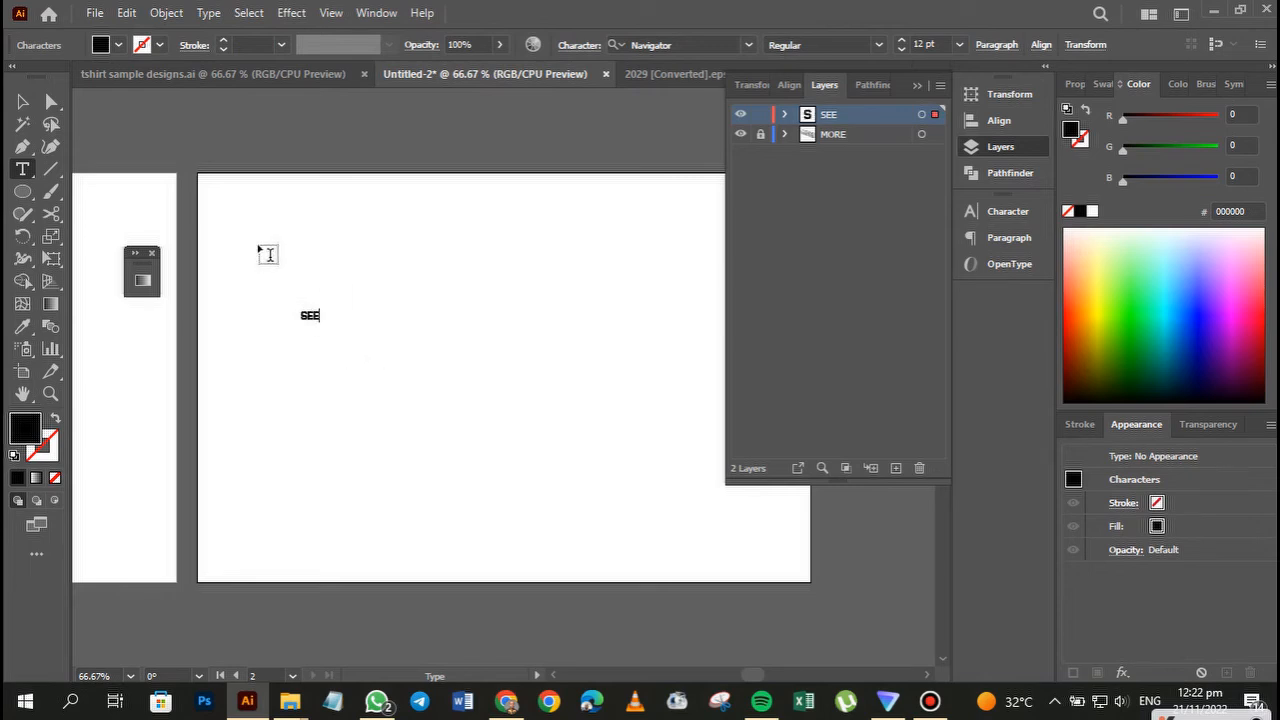
left_click(22, 101)
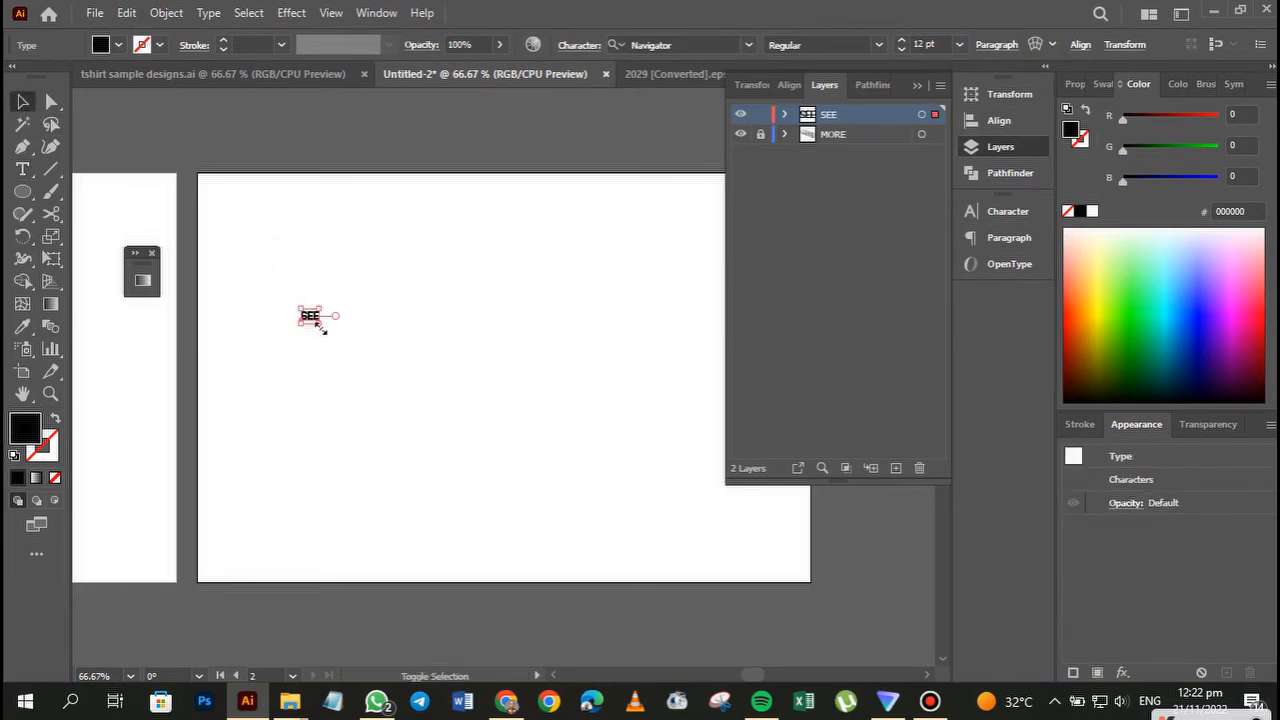
left_click_drag(316, 325, 645, 550)
left_click_drag(506, 496, 514, 422)
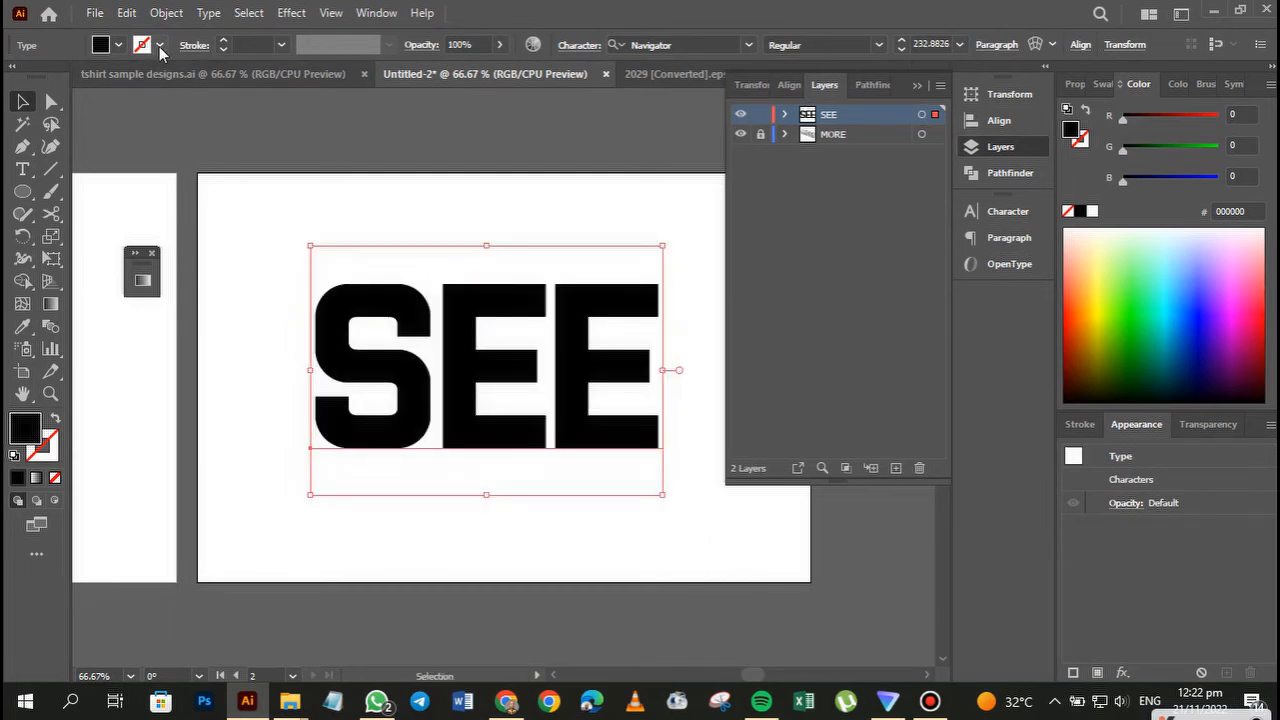
Give the SEE text an 8 pt white stroke, and scale it down to about 190 pt around the artboard's centre
left_click(160, 48)
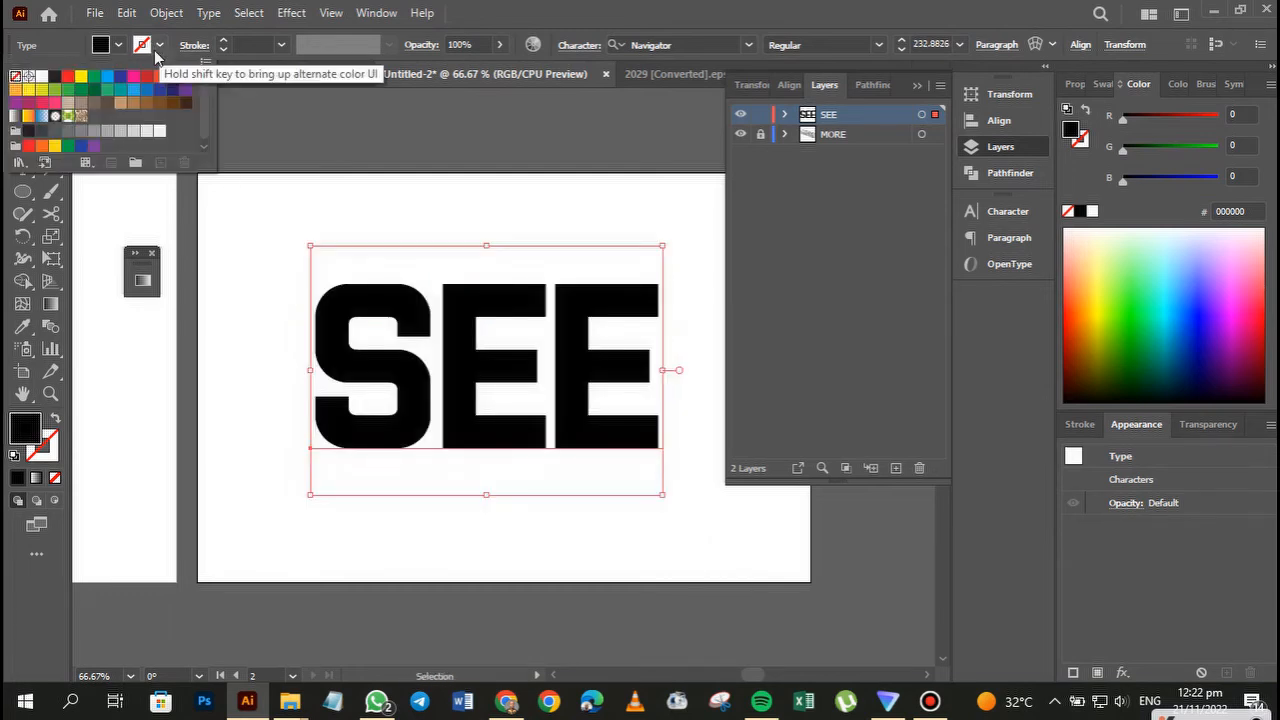
left_click(42, 78)
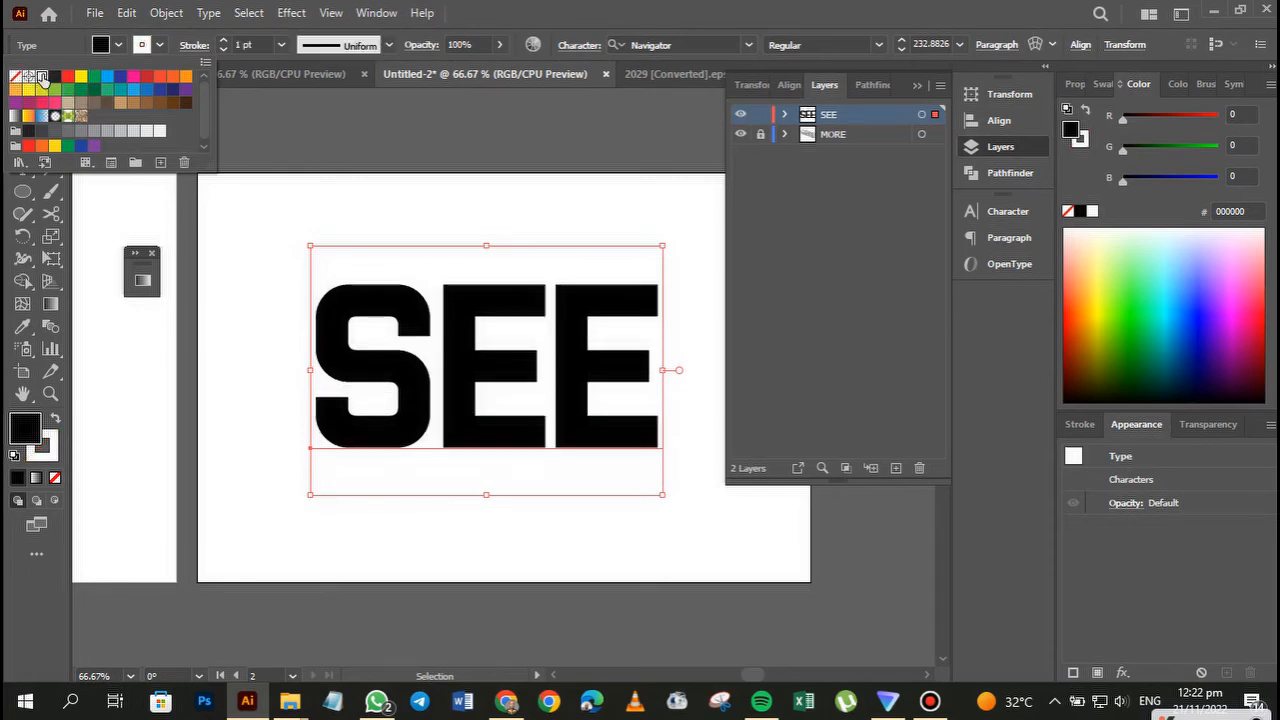
left_click(223, 43)
left_click(223, 43)
left_click(223, 43)
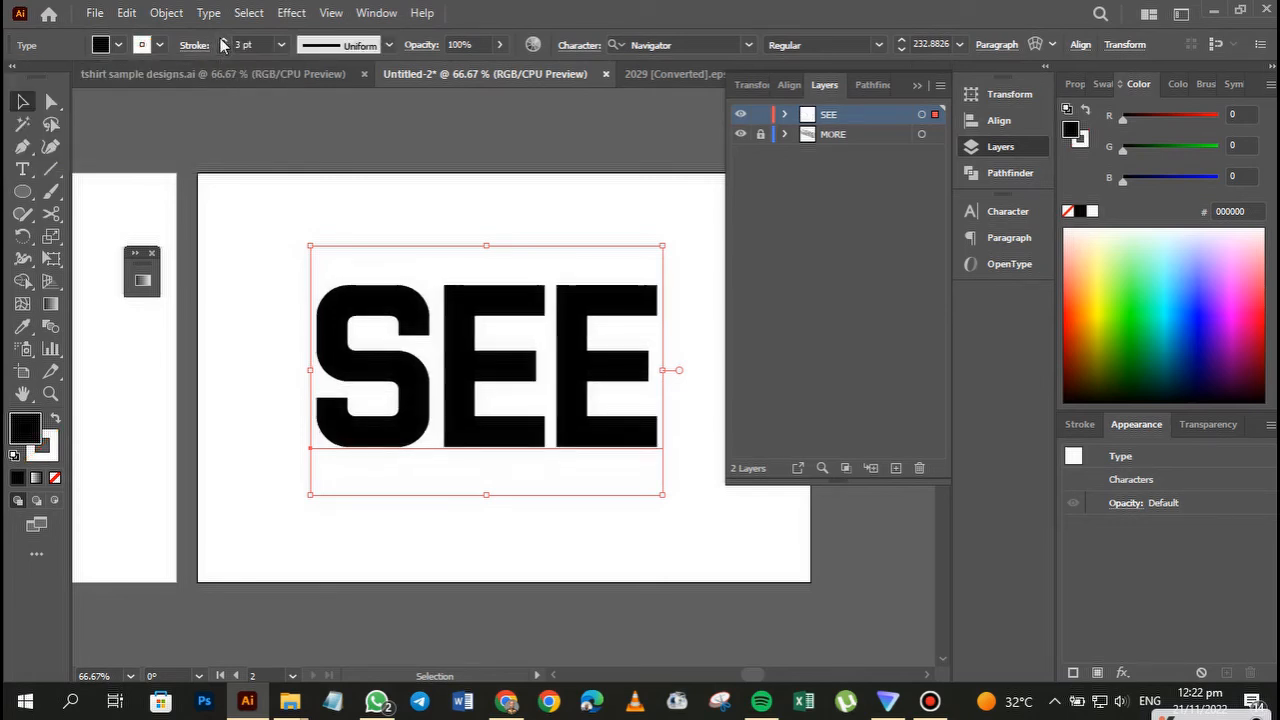
left_click(223, 43)
left_click(223, 43)
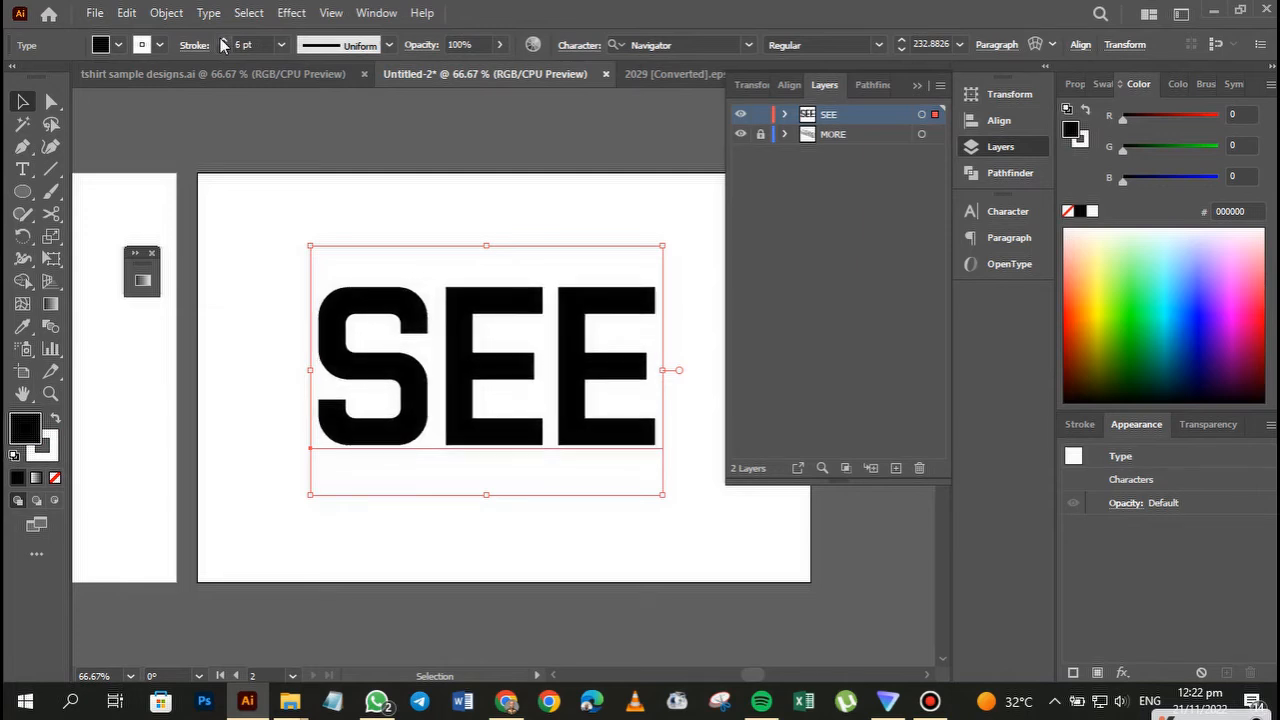
left_click(223, 43)
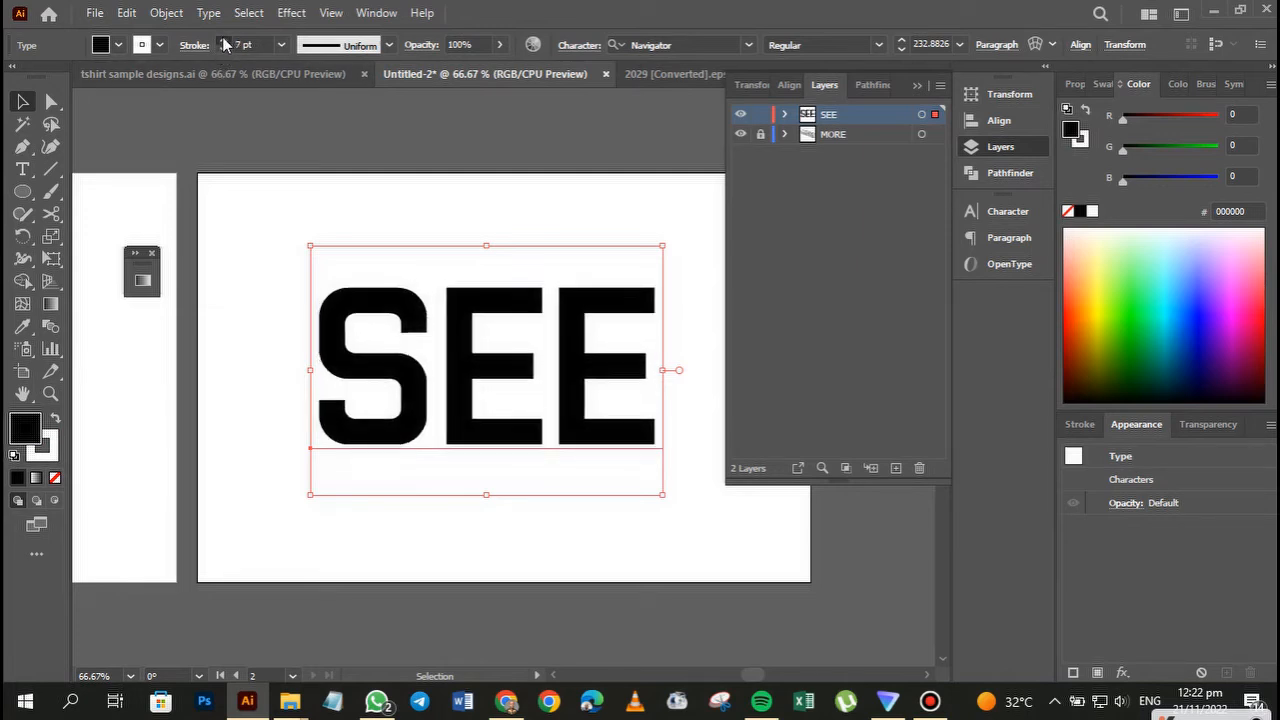
left_click(223, 43)
left_click_drag(665, 244, 598, 290)
left_click_drag(544, 384, 571, 365)
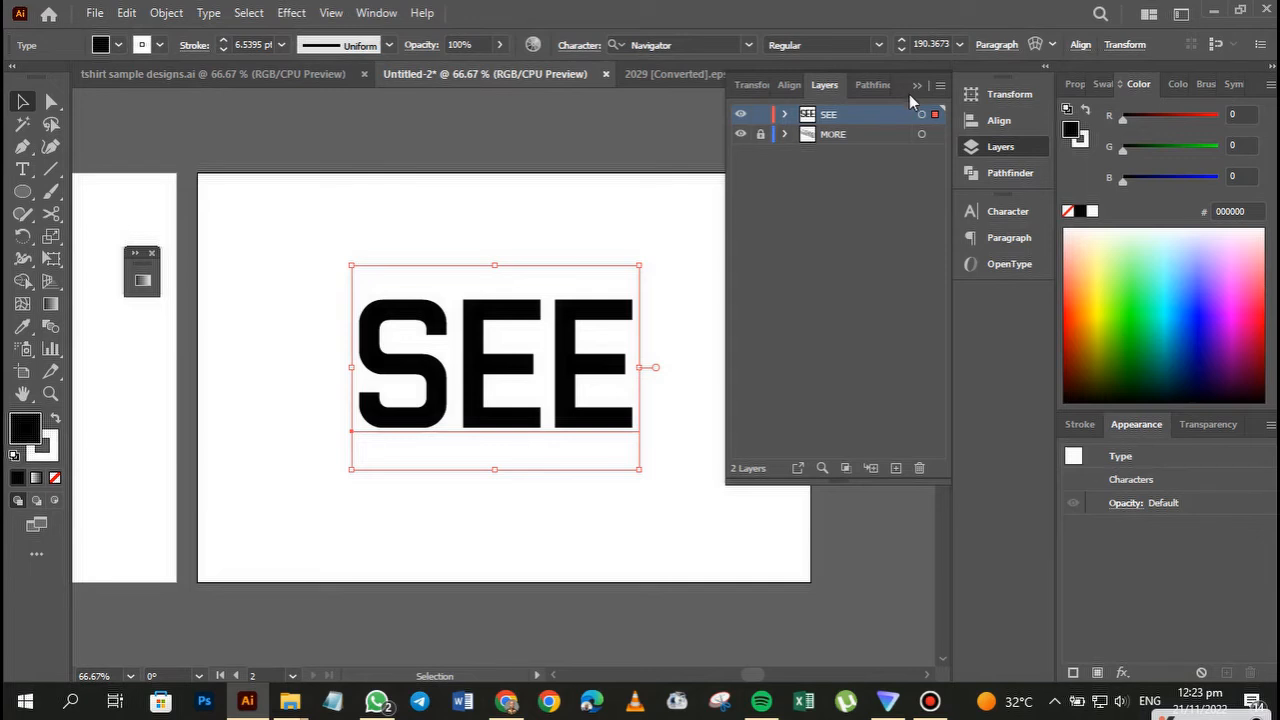
Start a Transform effect on the SEE text
left_click(287, 13)
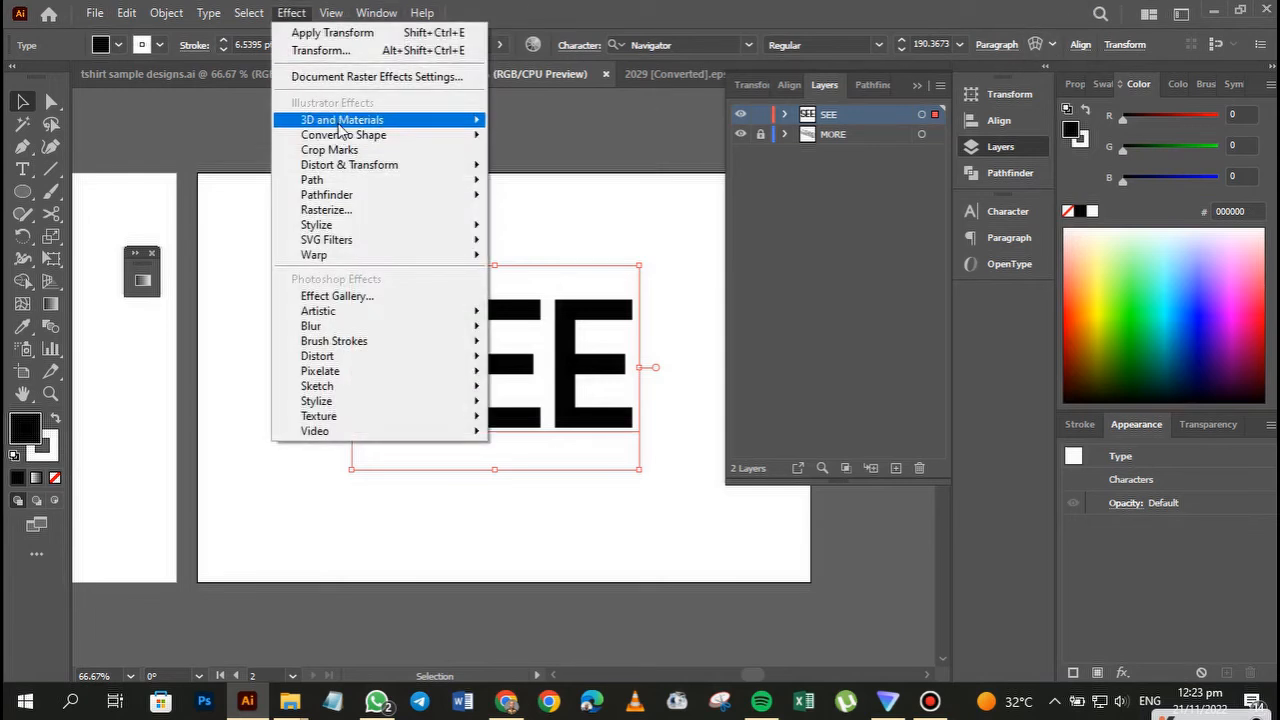
mouse_move(328, 166)
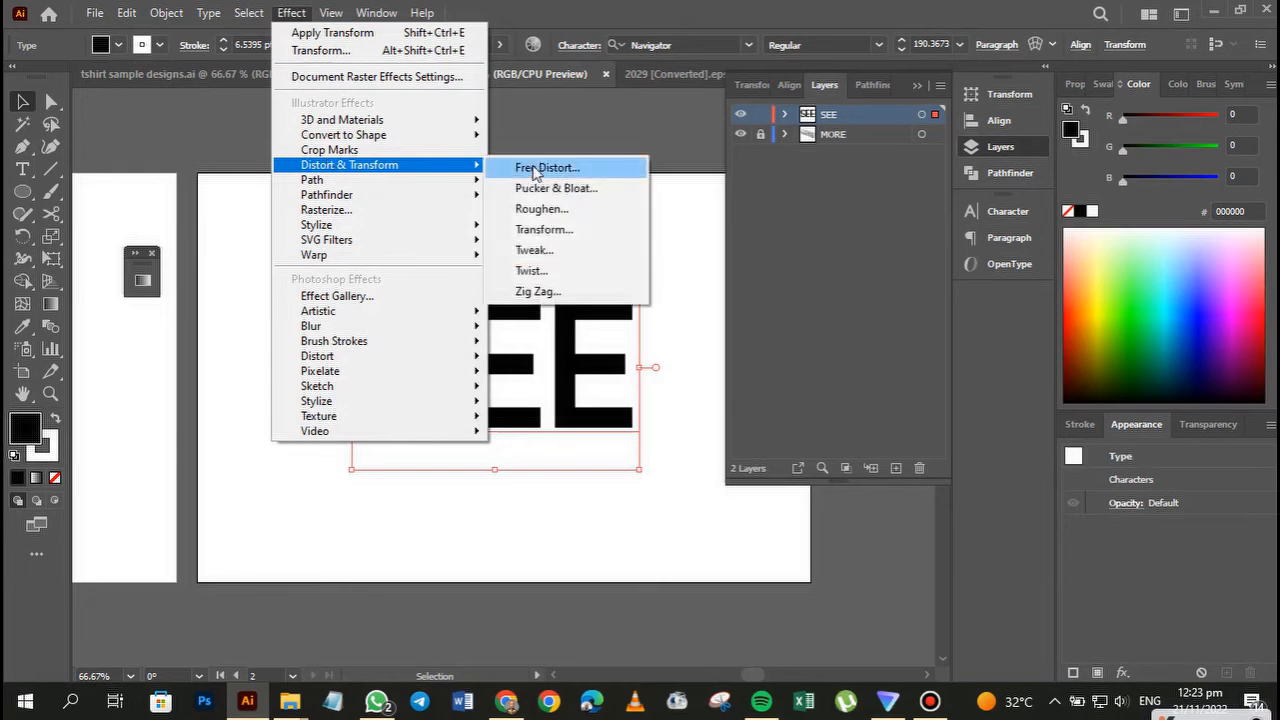
left_click(534, 232)
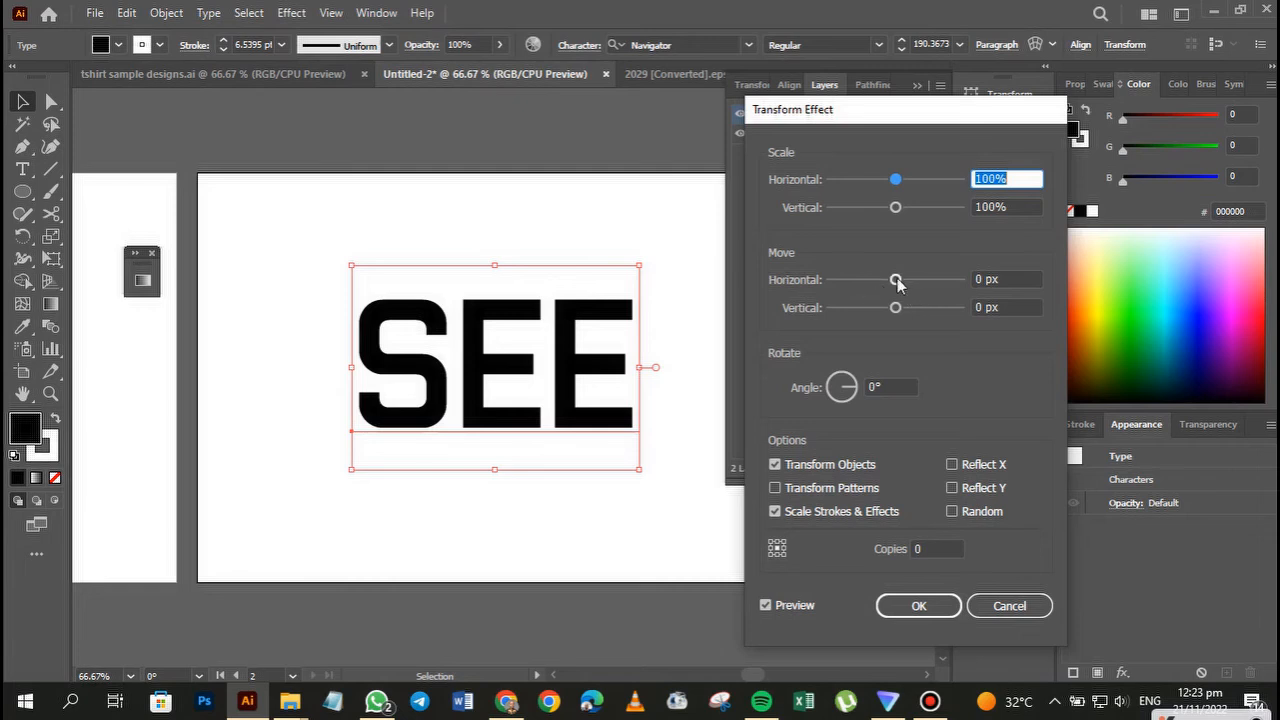
left_click_drag(896, 280, 906, 283)
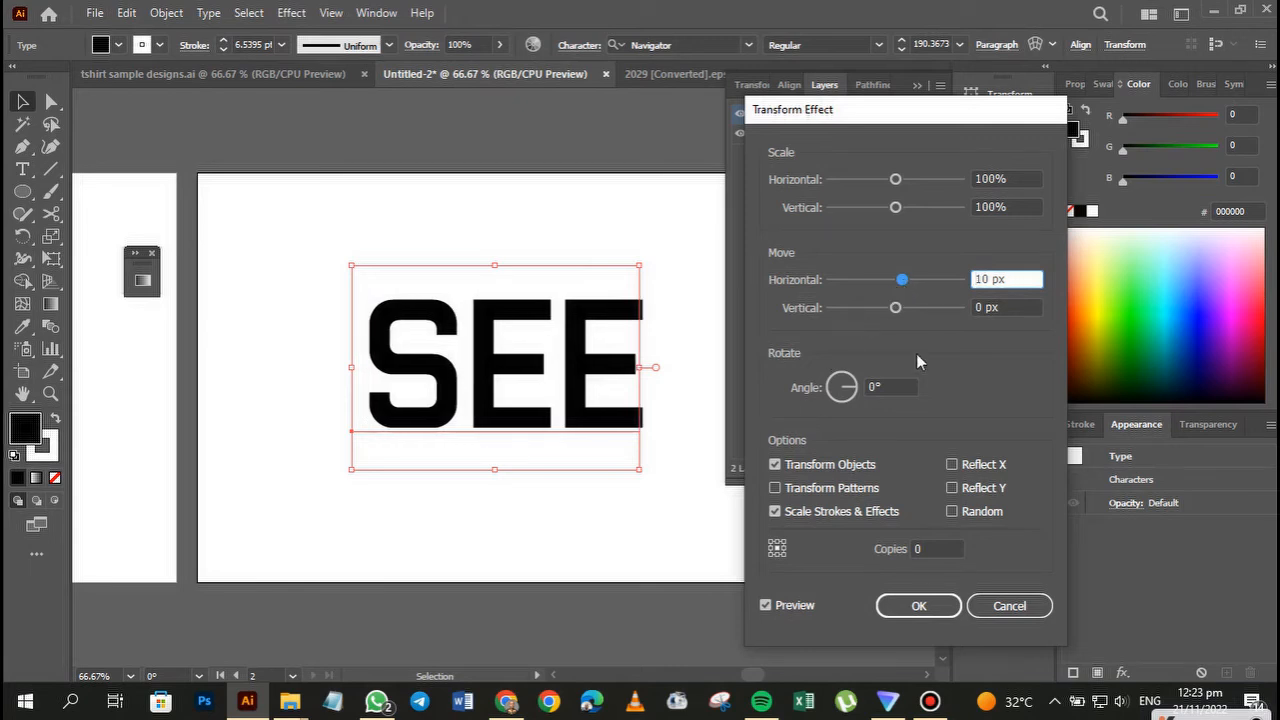
double_click(1018, 278)
type("0")
key("Tab")
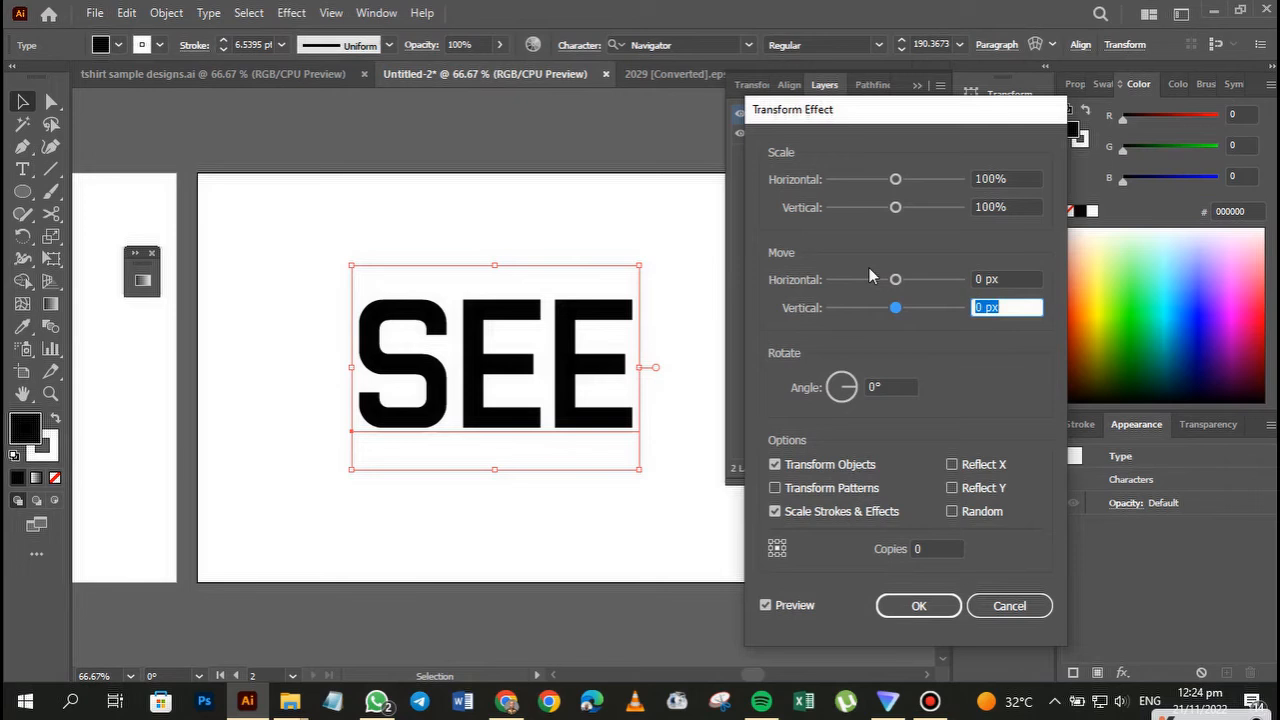
Set the Transform effect's number of copies to 6
double_click(931, 549)
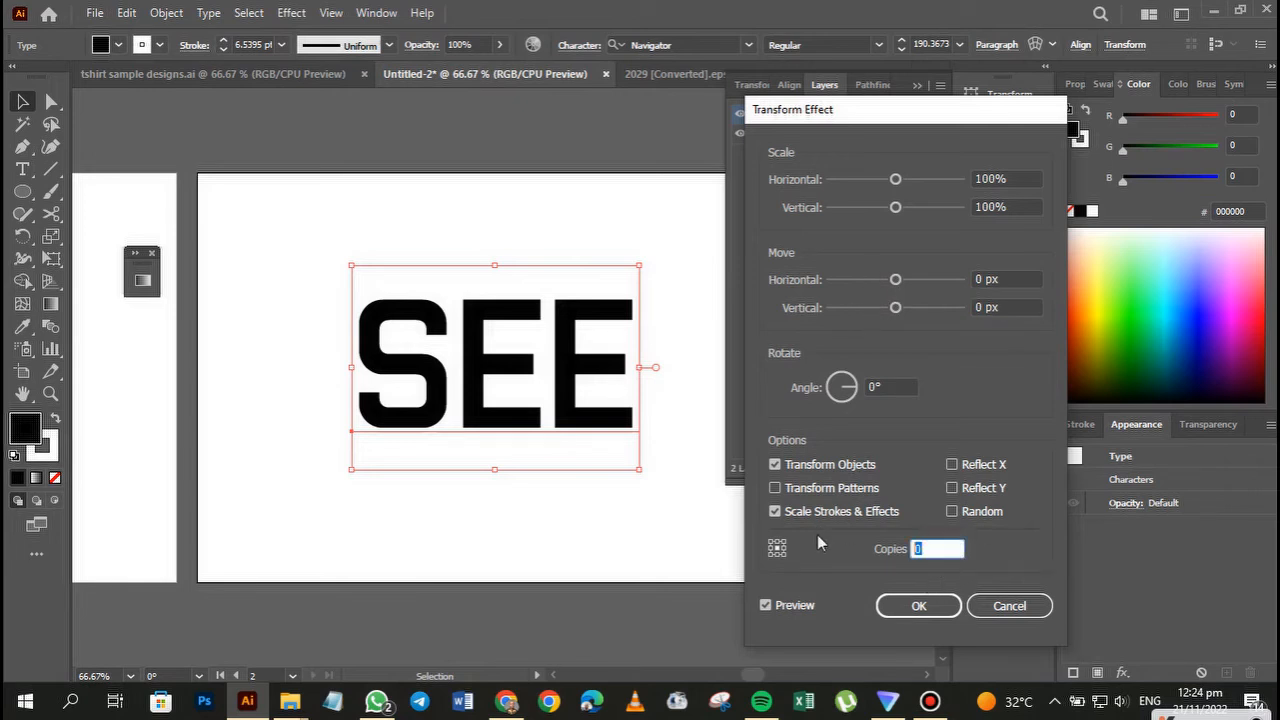
type("5")
left_click(990, 278)
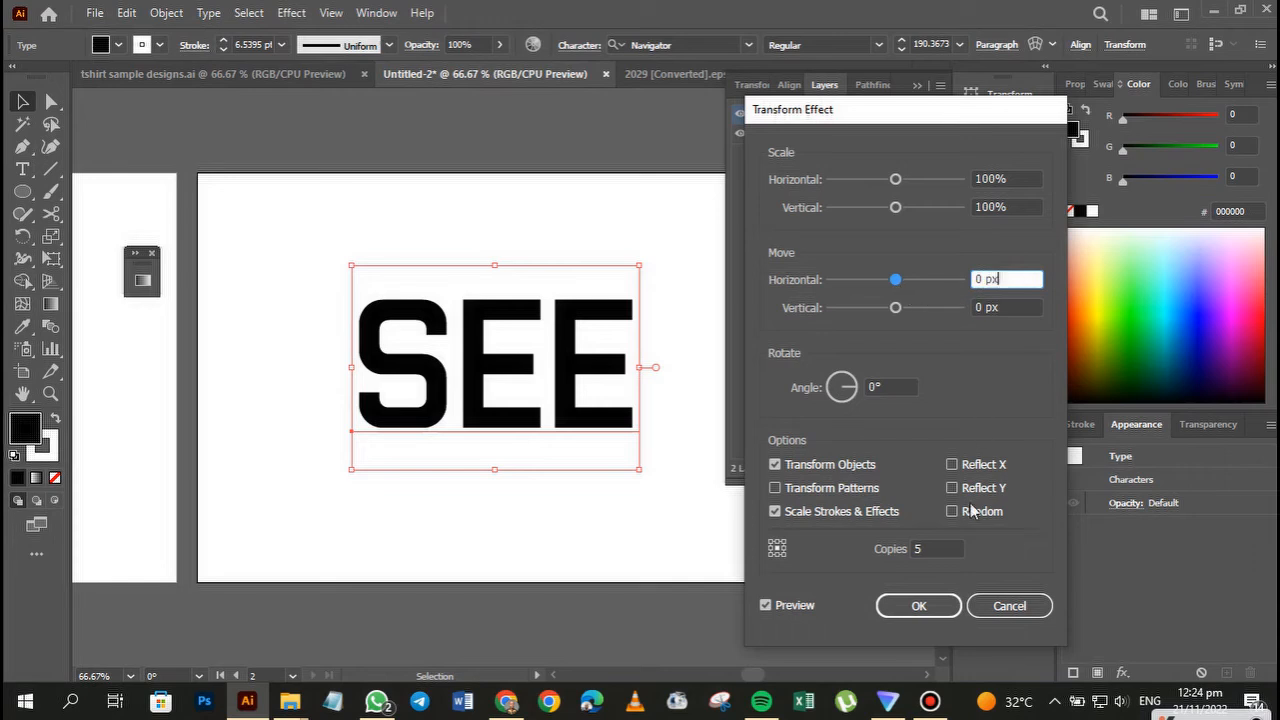
left_click(913, 550)
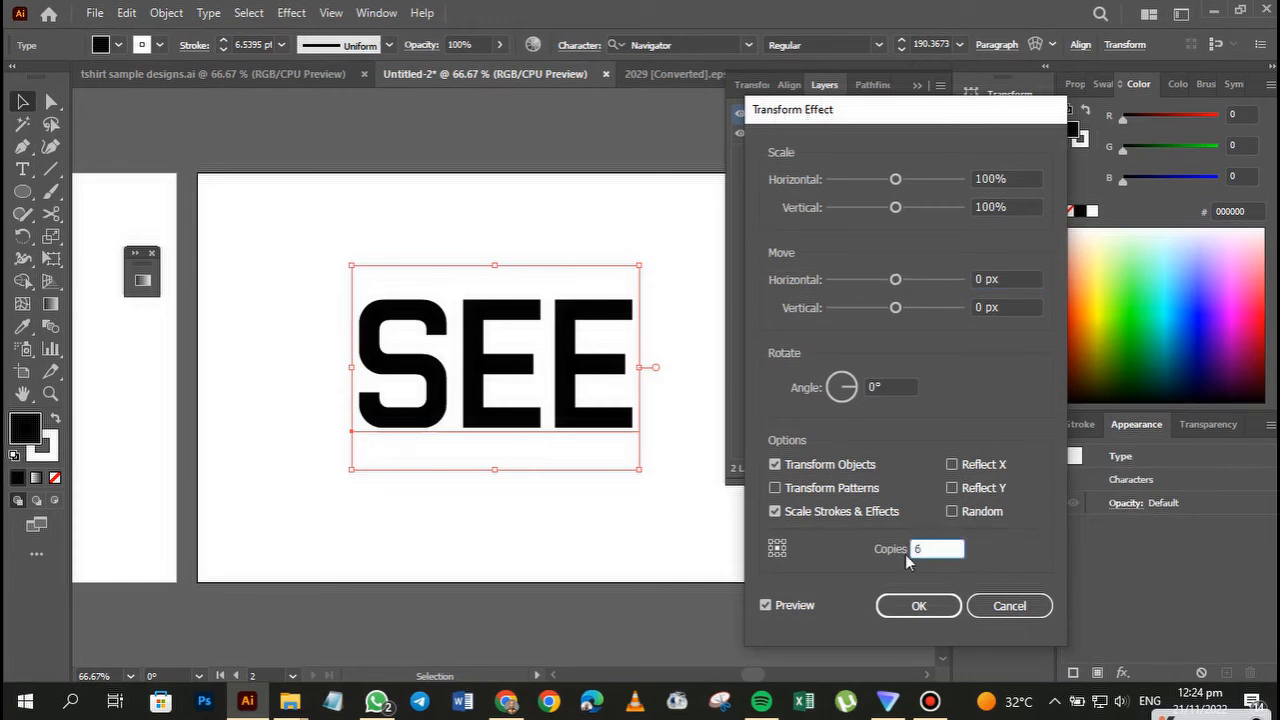
type("6")
Set the effect's horizontal move to 10 px and rotation angle to 38°, and apply it to SEE
left_click(897, 285)
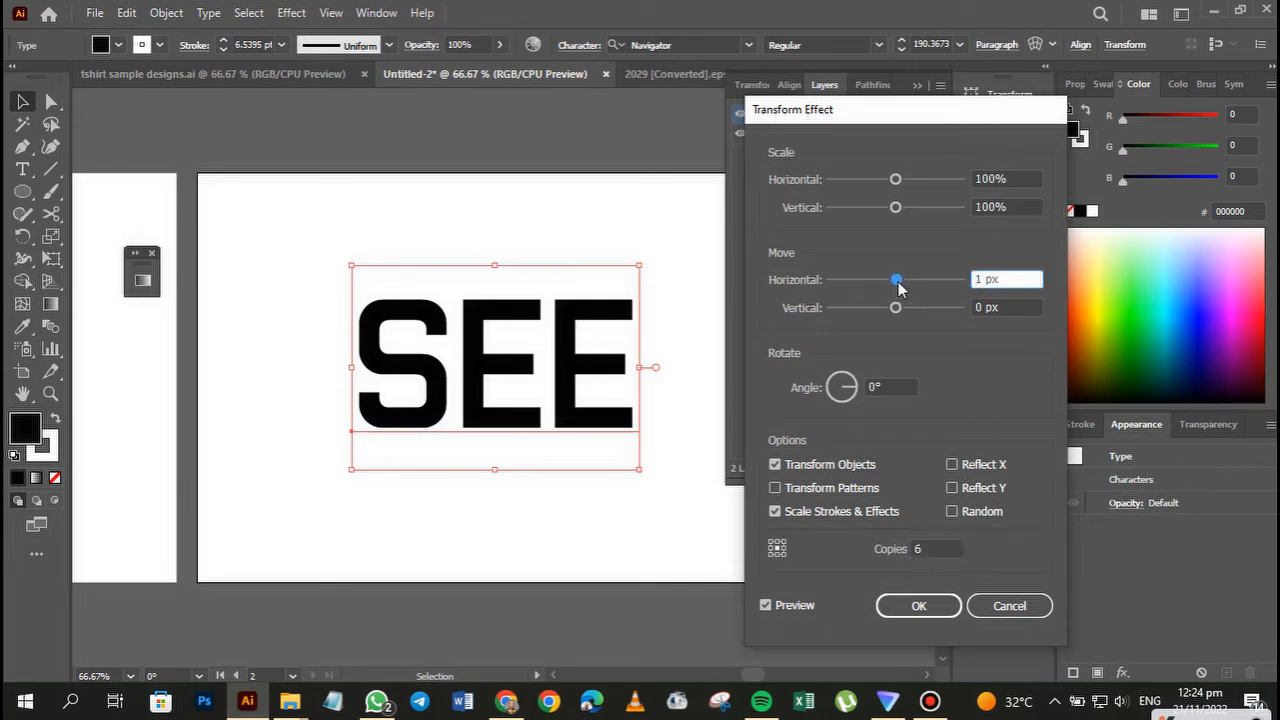
left_click_drag(898, 288, 905, 289)
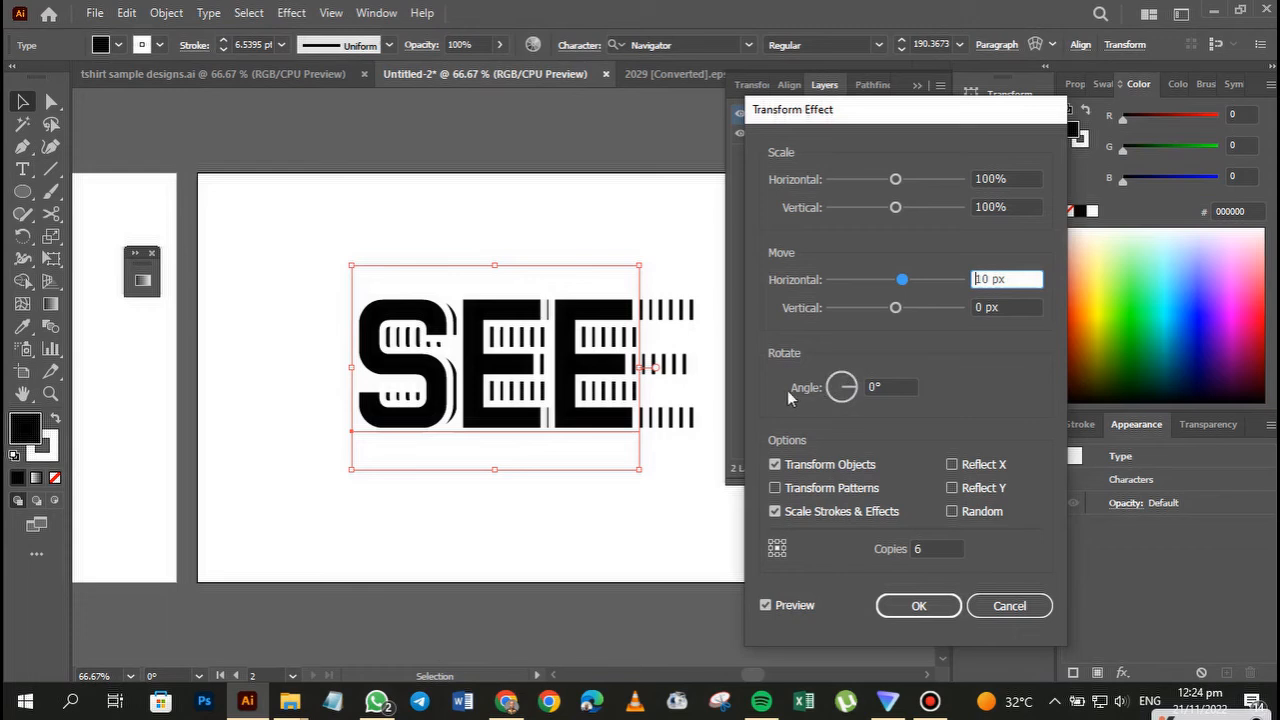
left_click_drag(838, 390, 851, 388)
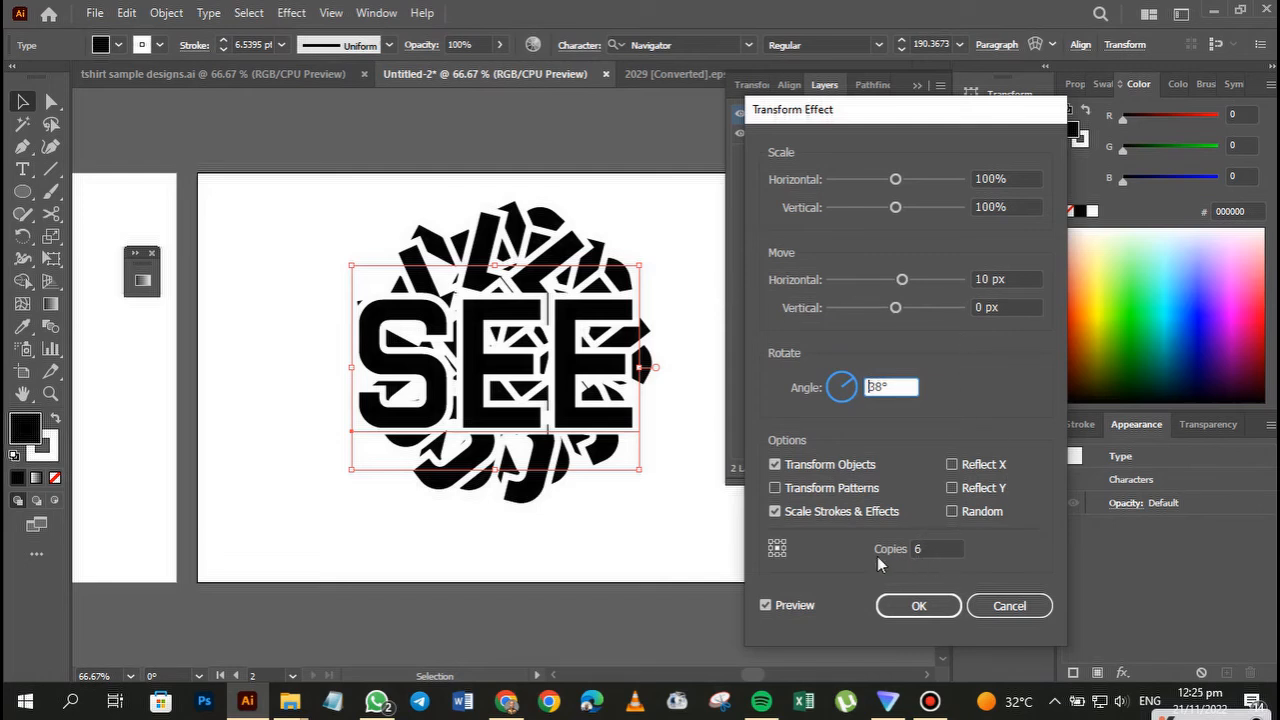
left_click(906, 612)
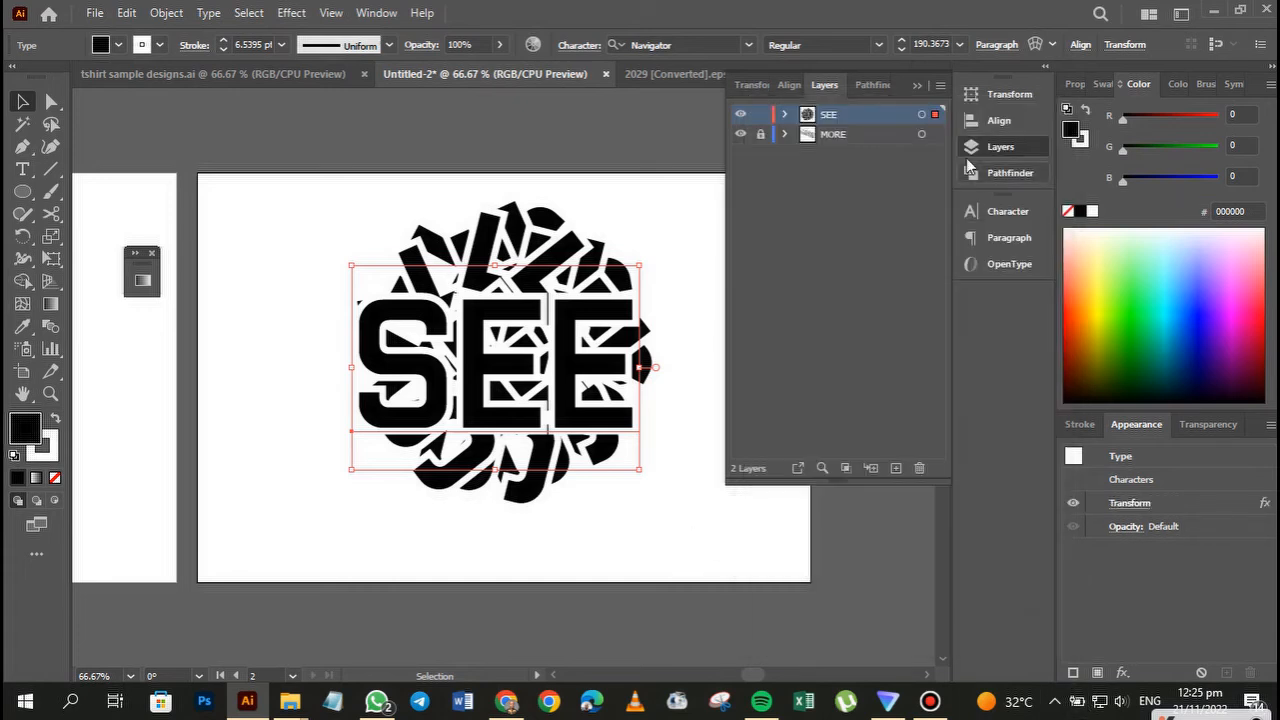
Unlock the MORE layer, make it active and switch to the Rectangle tool over its artboard
left_click(760, 134)
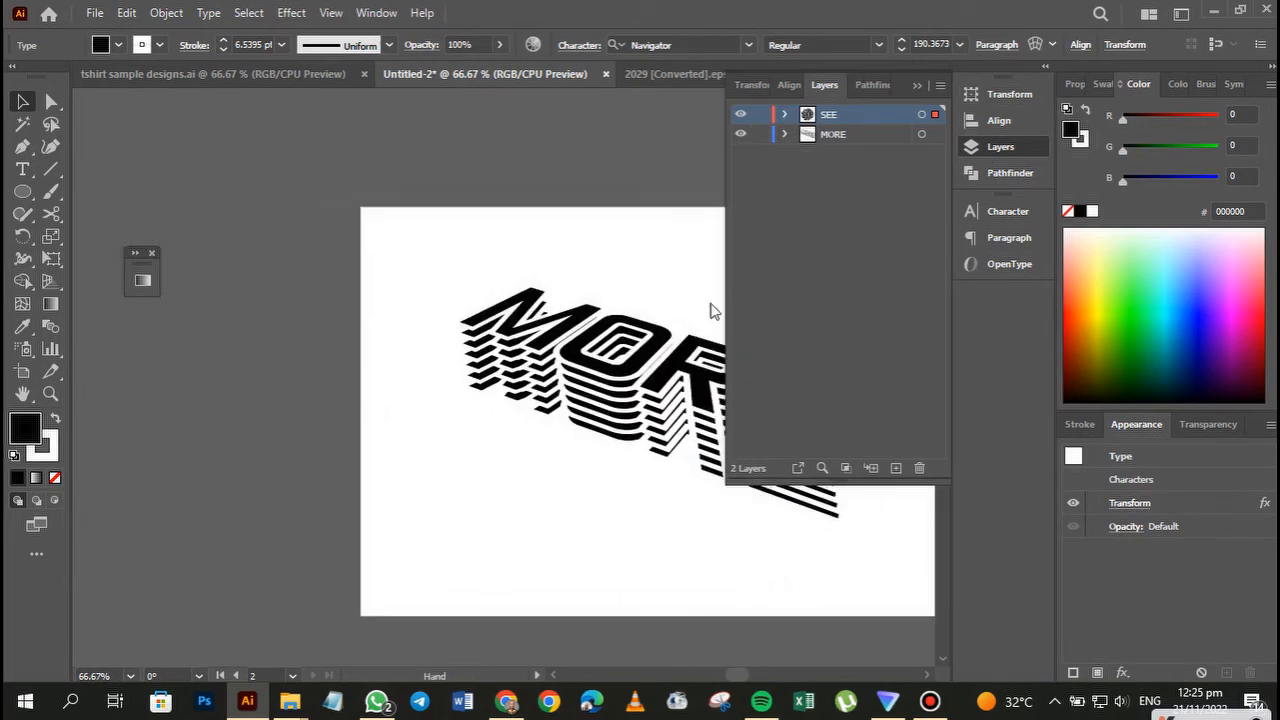
left_click_drag(564, 264, 439, 206)
left_click(915, 88)
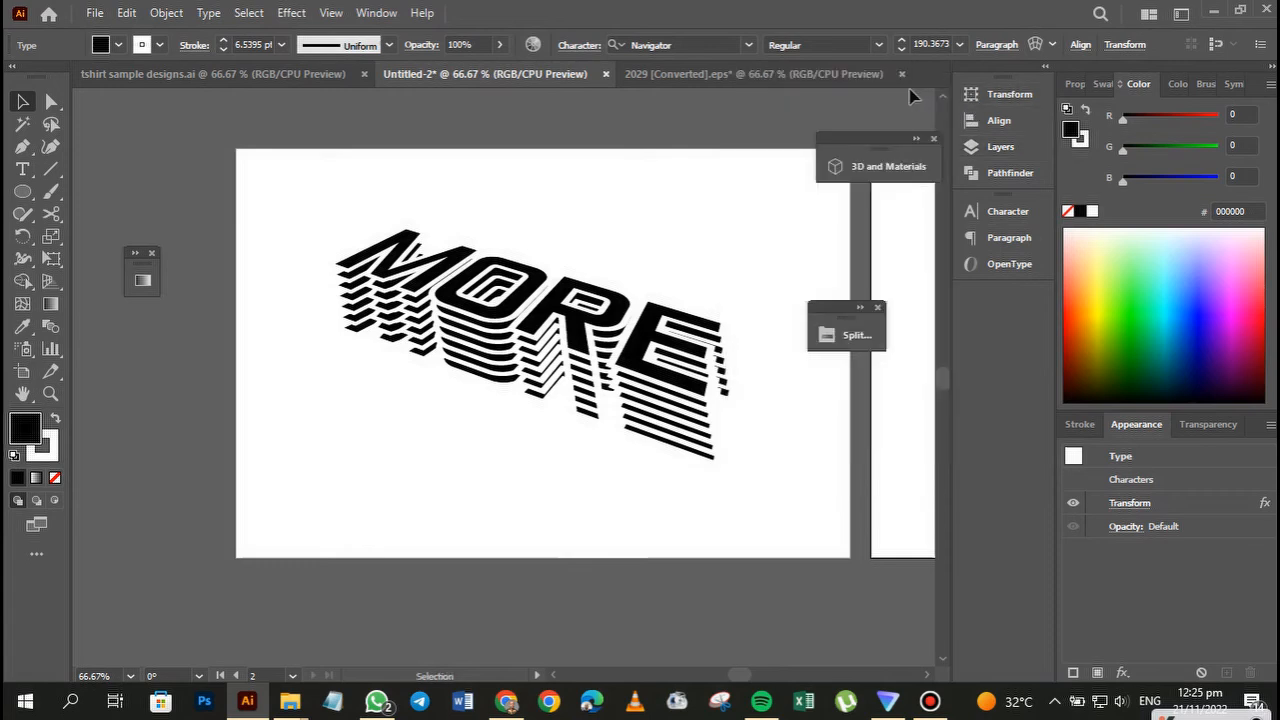
left_click_drag(611, 217, 579, 195)
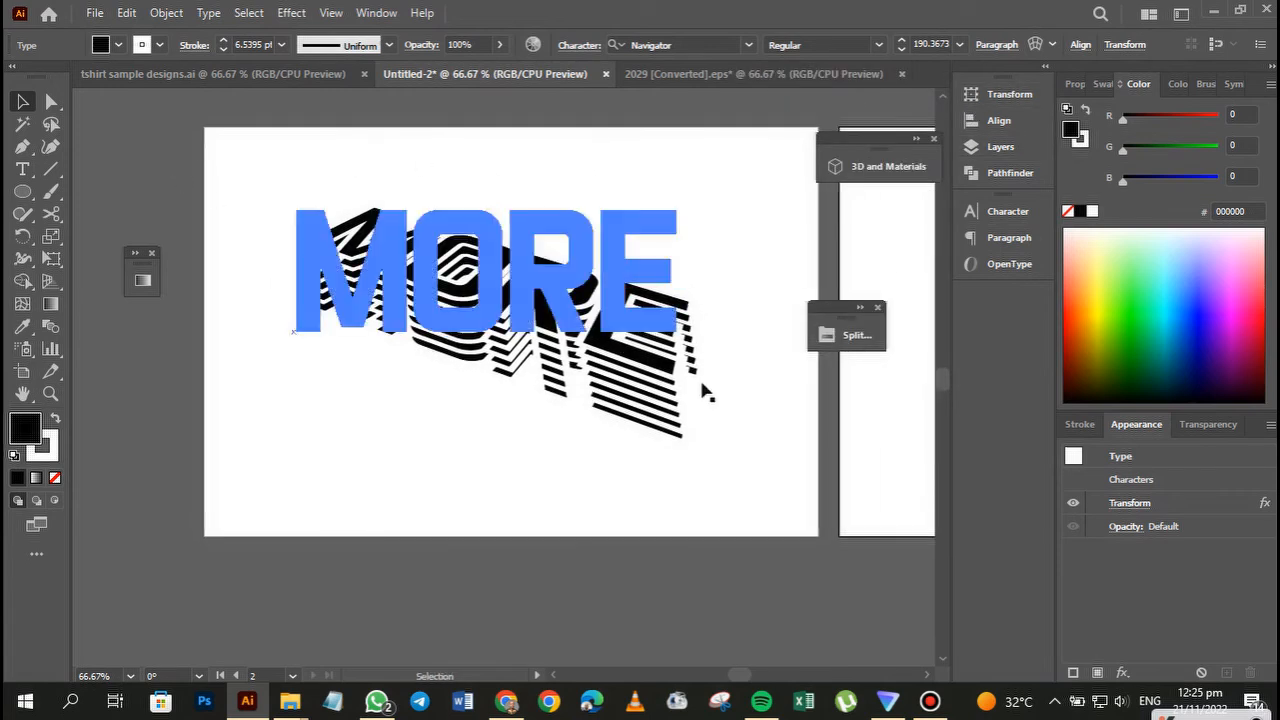
left_click(995, 148)
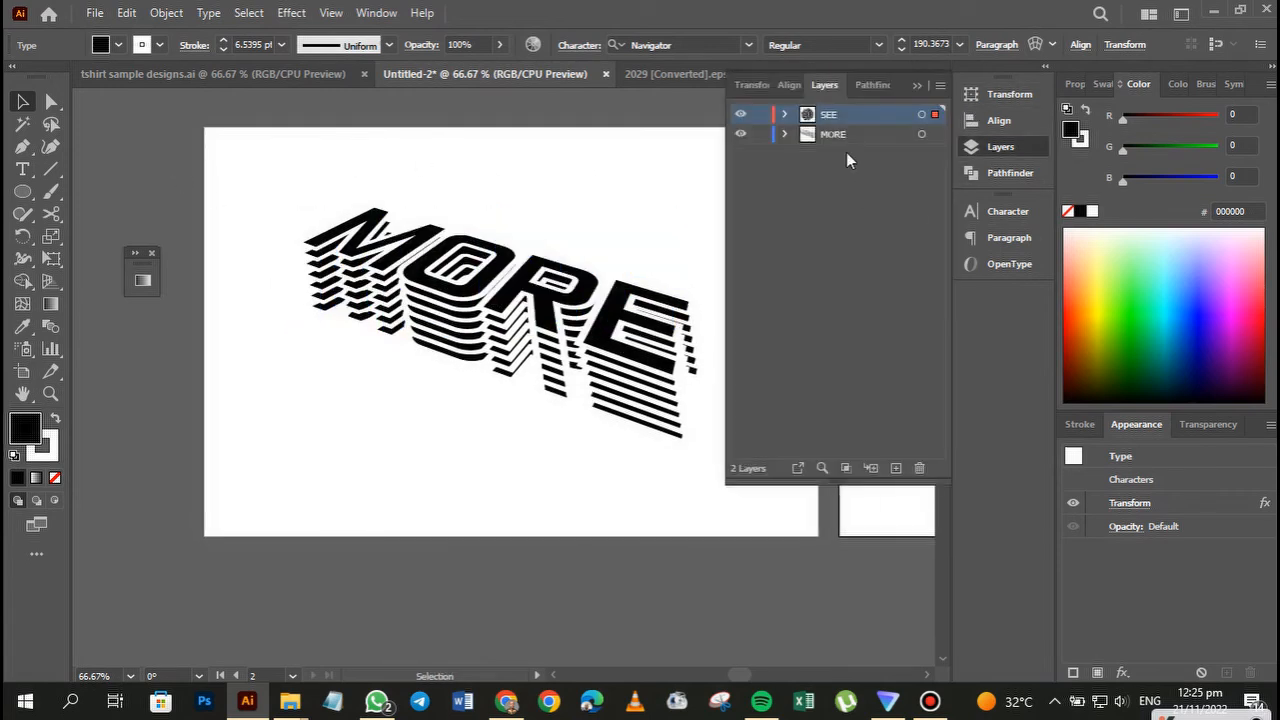
left_click(851, 137)
left_click_drag(22, 191, 110, 189)
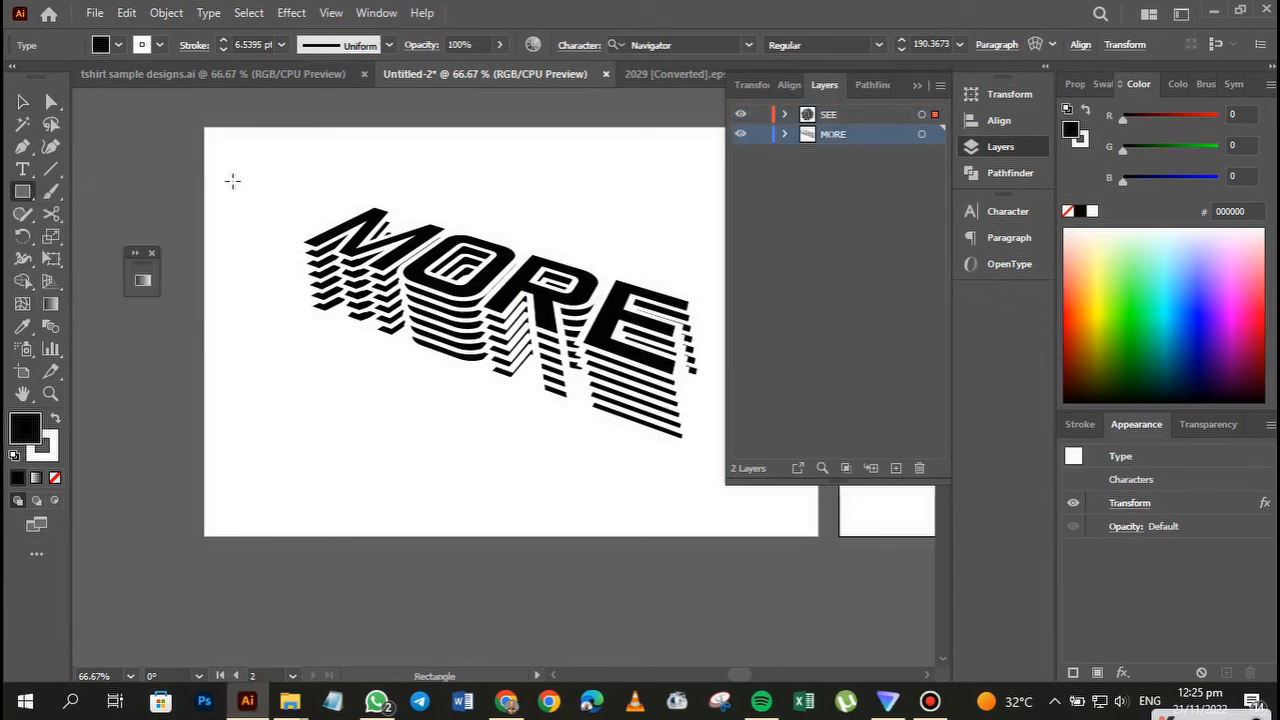
Set the stroke to None and draw a black-filled rectangle covering the whole MORE artboard
left_click(918, 88)
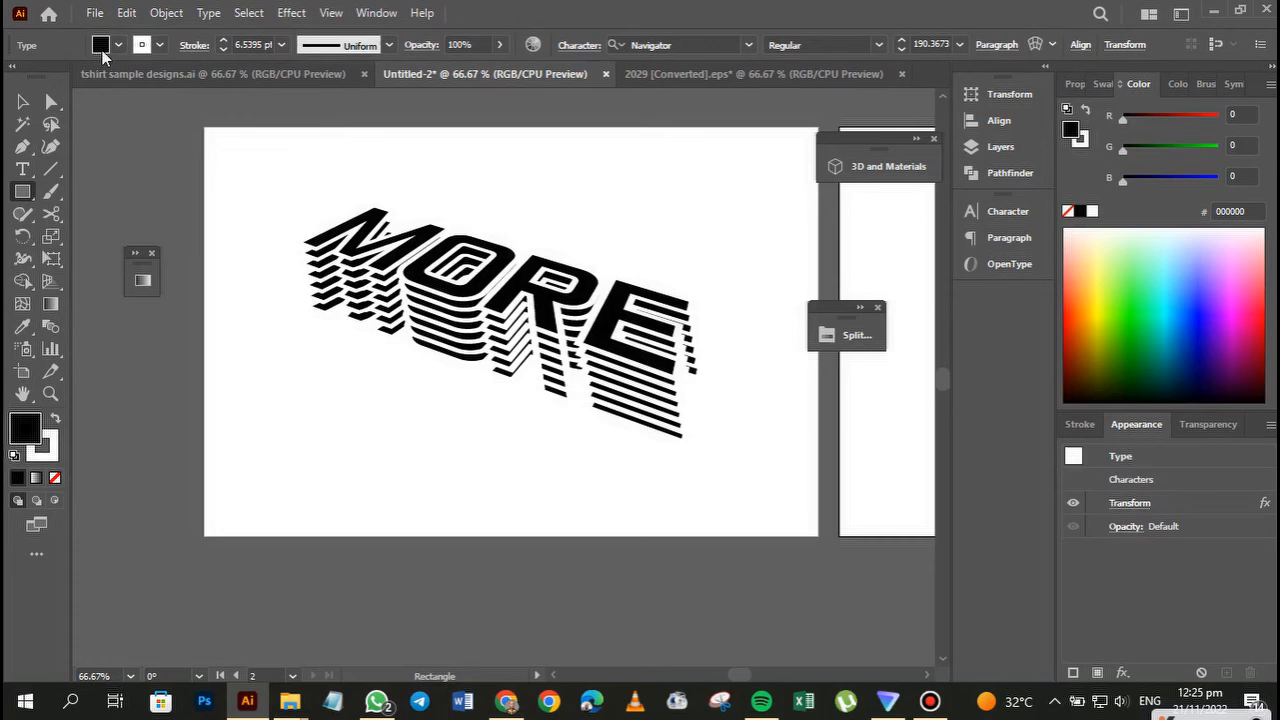
left_click(160, 45)
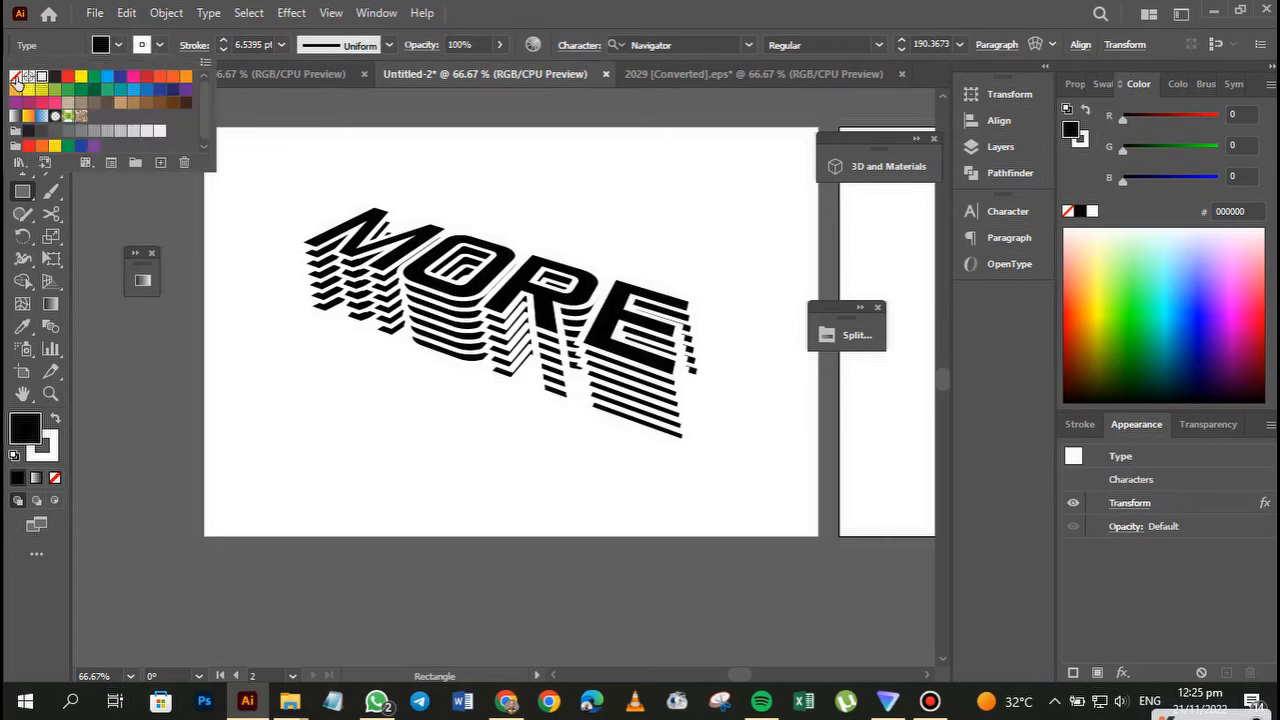
left_click(15, 76)
left_click(580, 24)
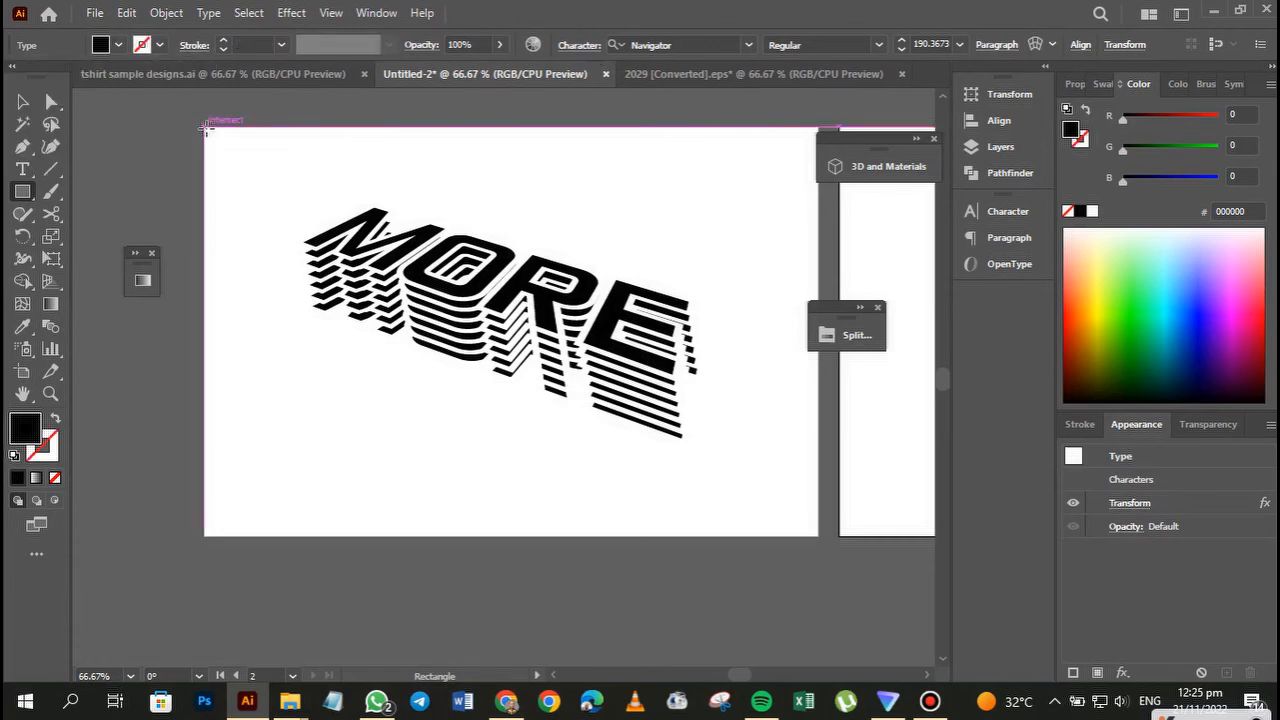
left_click_drag(204, 127, 818, 536)
key("v")
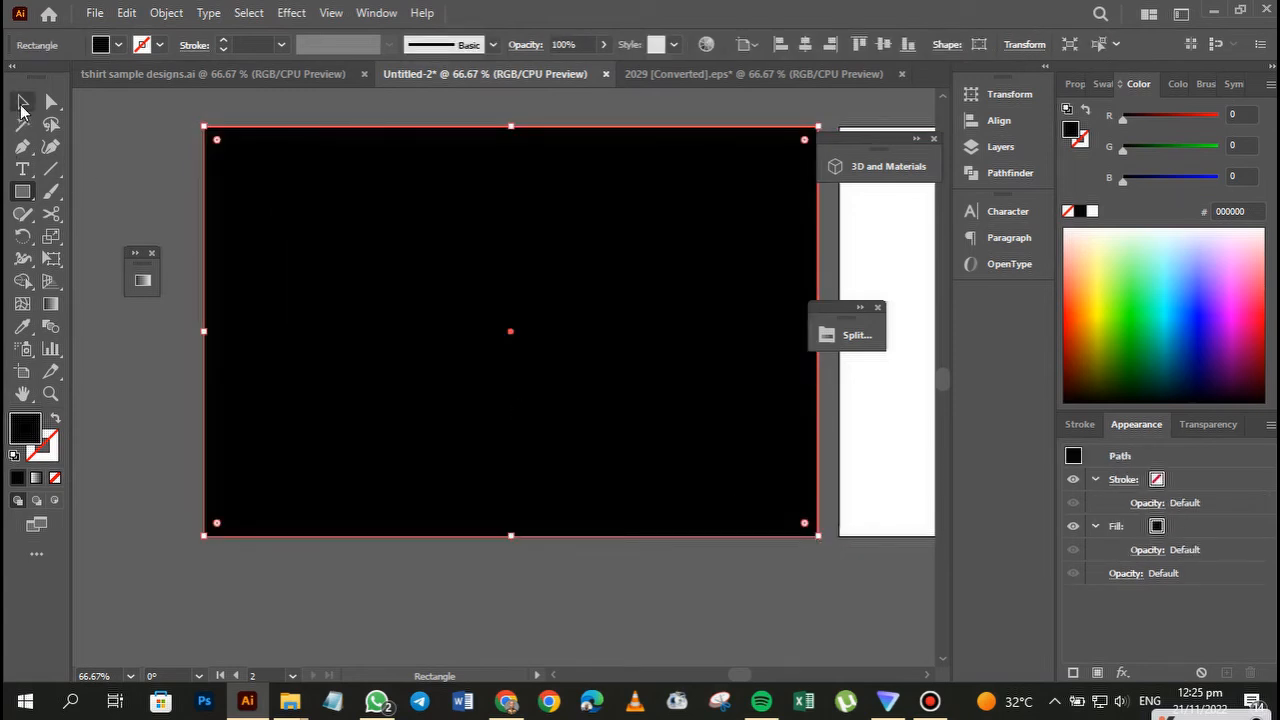
Cut the black background rectangle out of the SEE layer
left_click(996, 150)
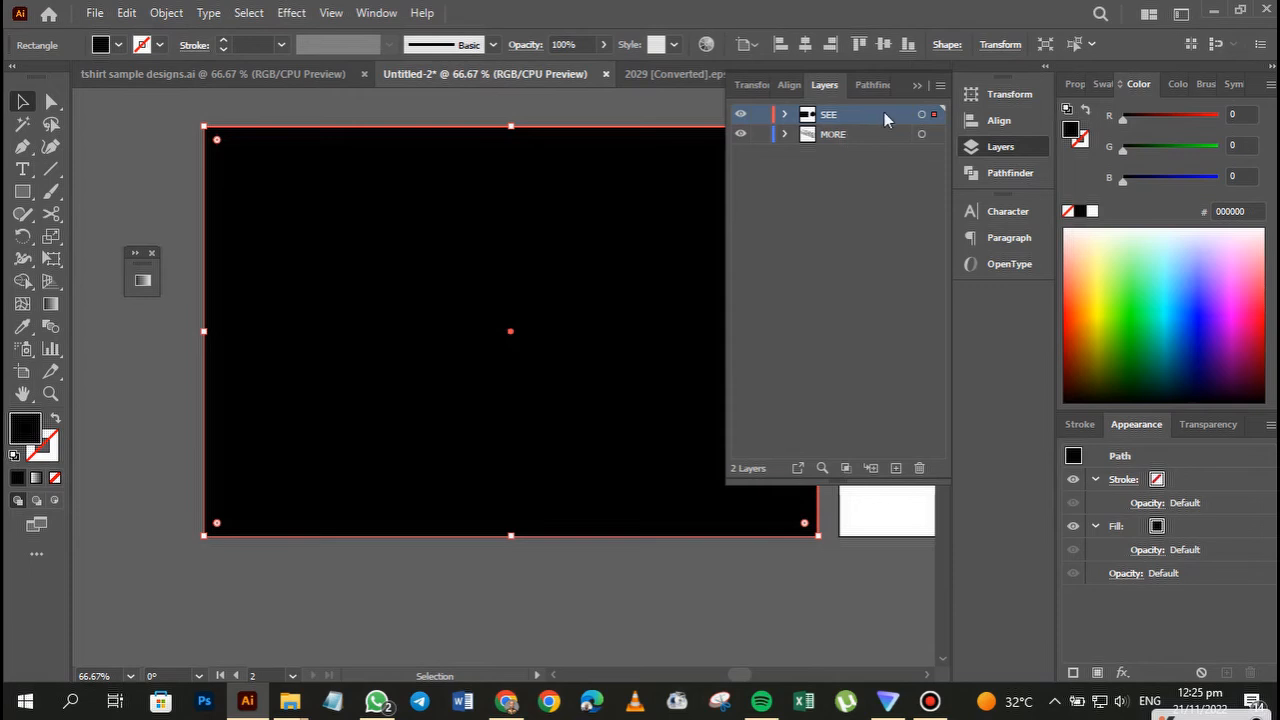
key("a")
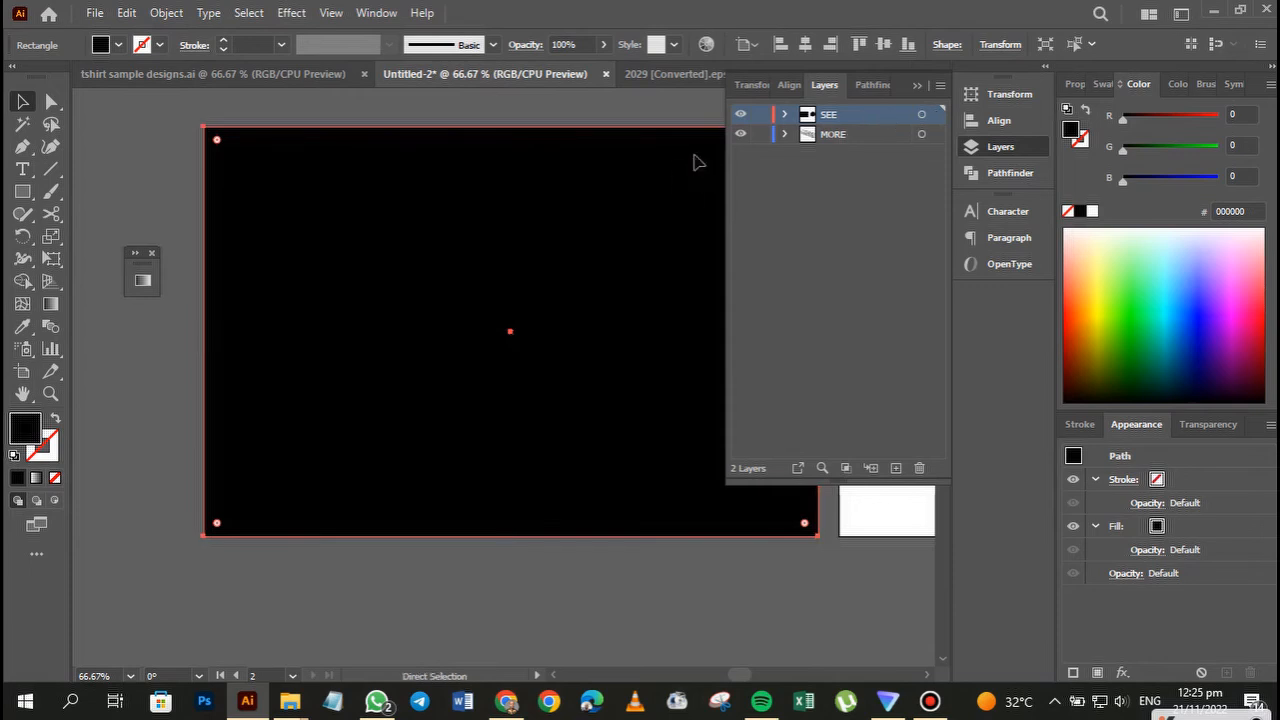
key("Delete")
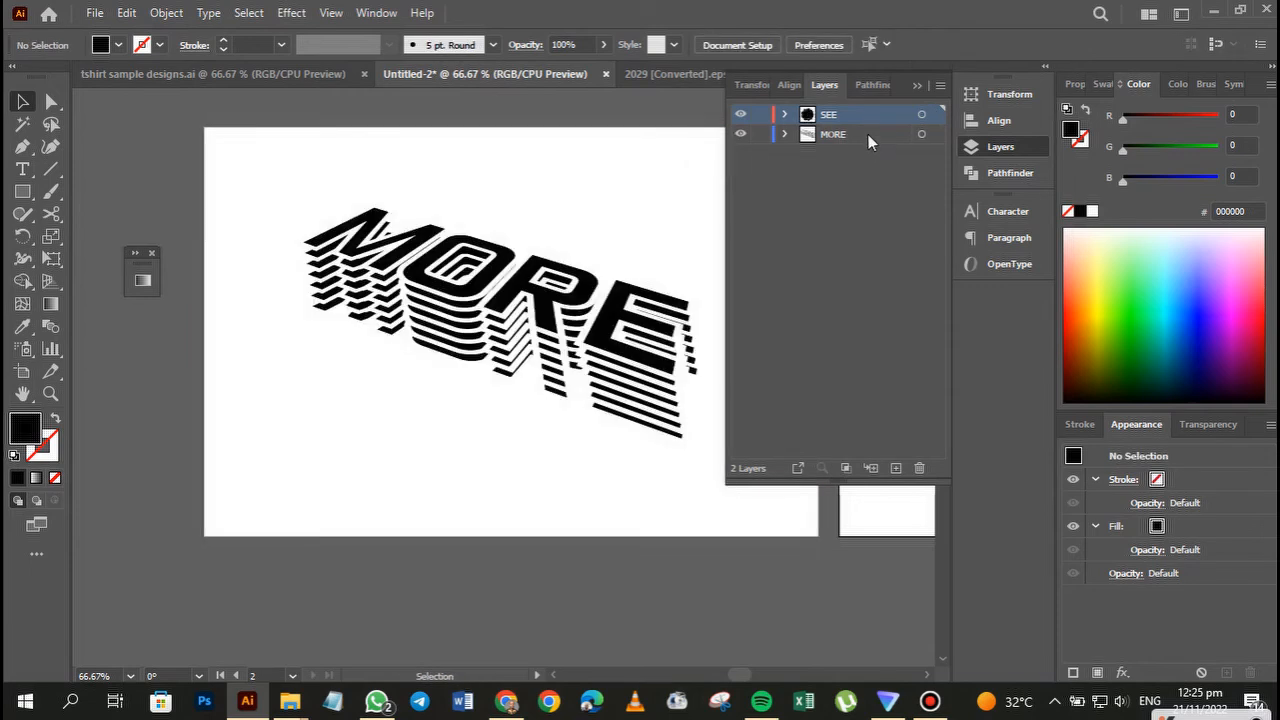
Paste the cut black rectangle behind the MORE text on the MORE layer and lock that layer
left_click(868, 134)
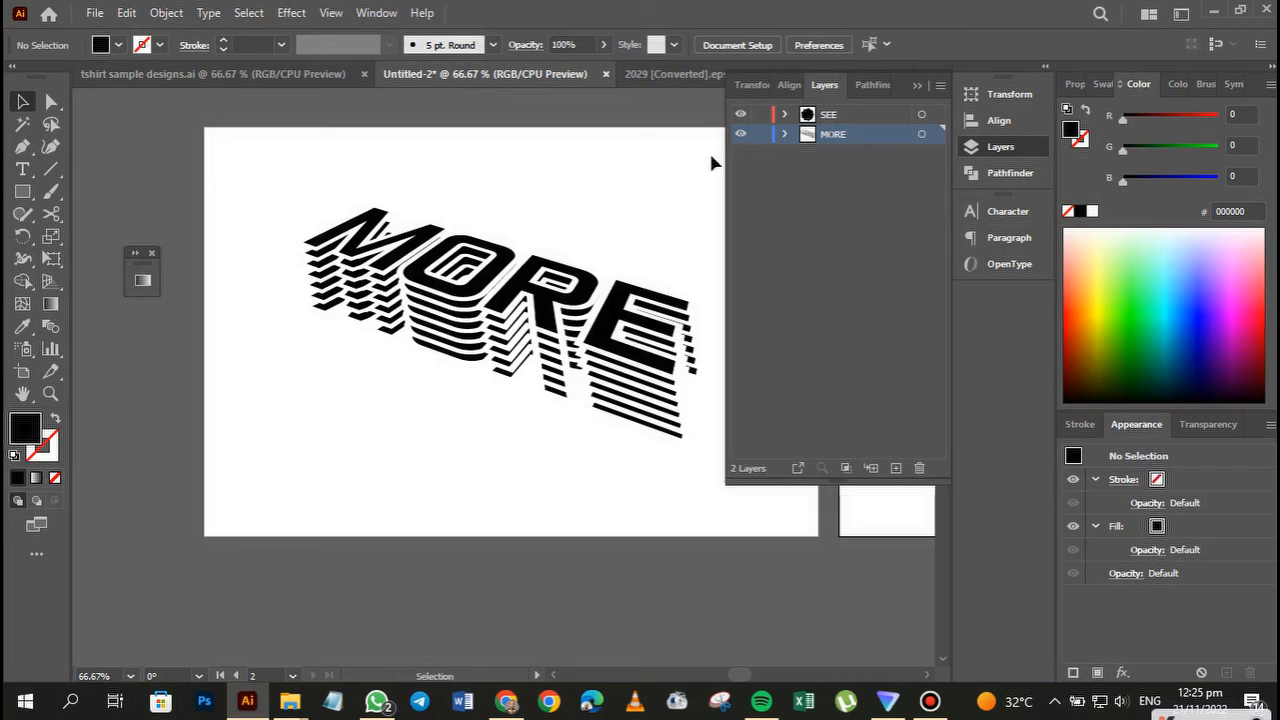
key("a")
left_click(126, 13)
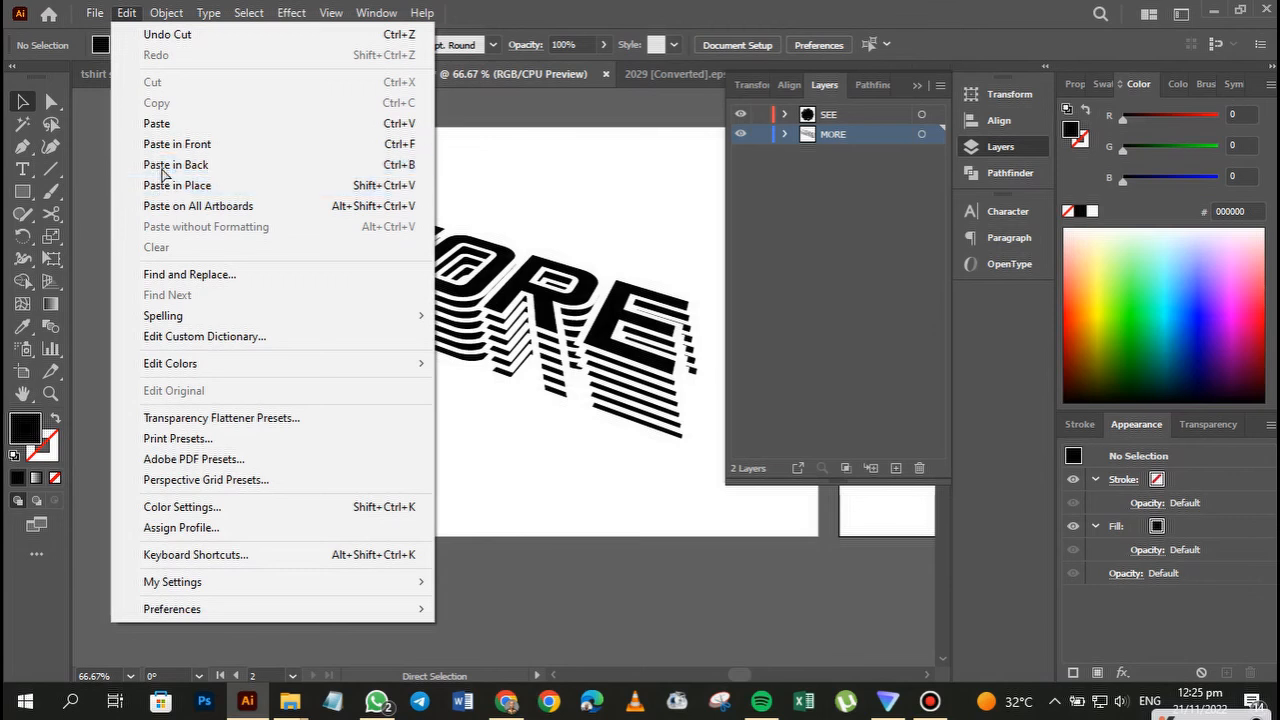
left_click(163, 165)
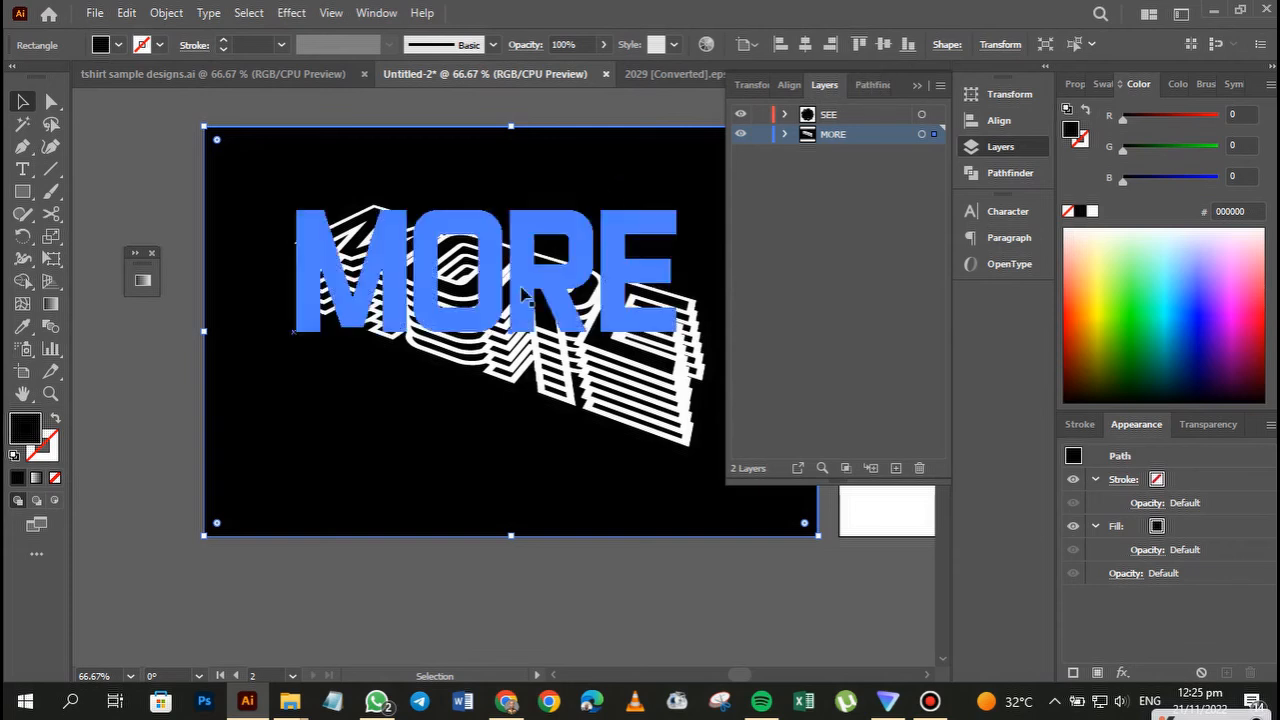
left_click(760, 136)
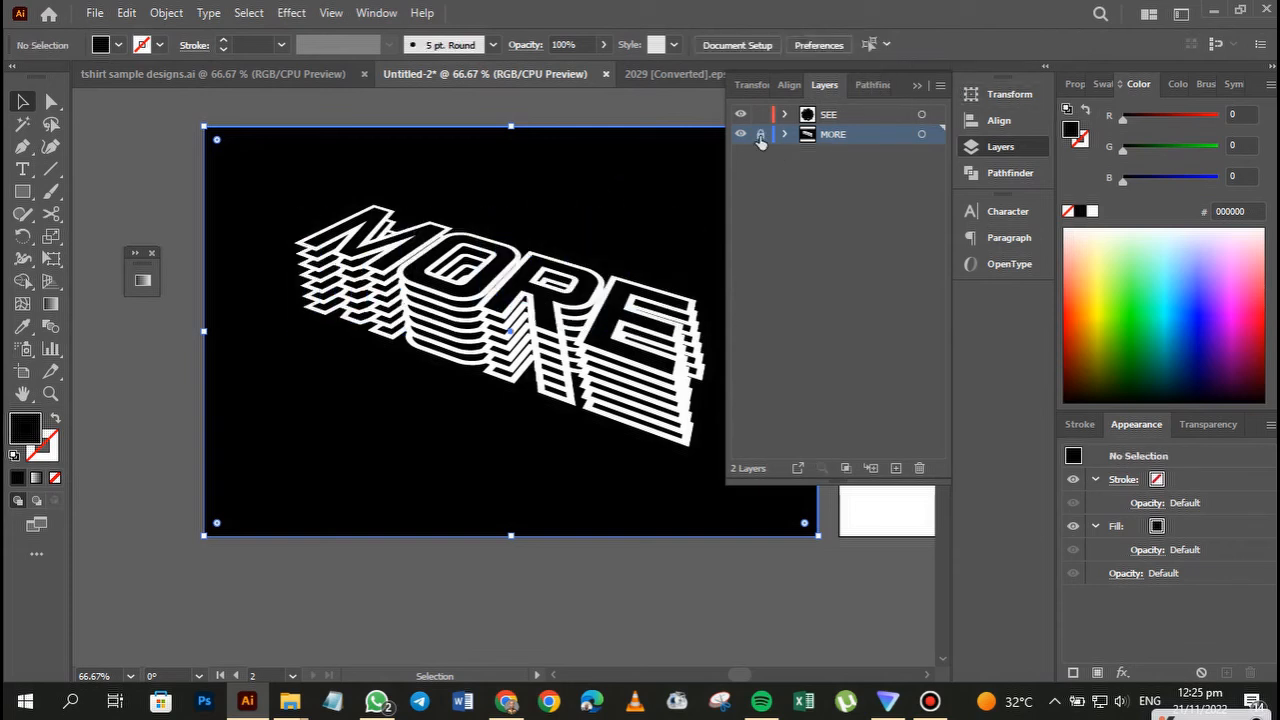
Make the SEE layer active and give the SEE text a white stroke
left_click(853, 122)
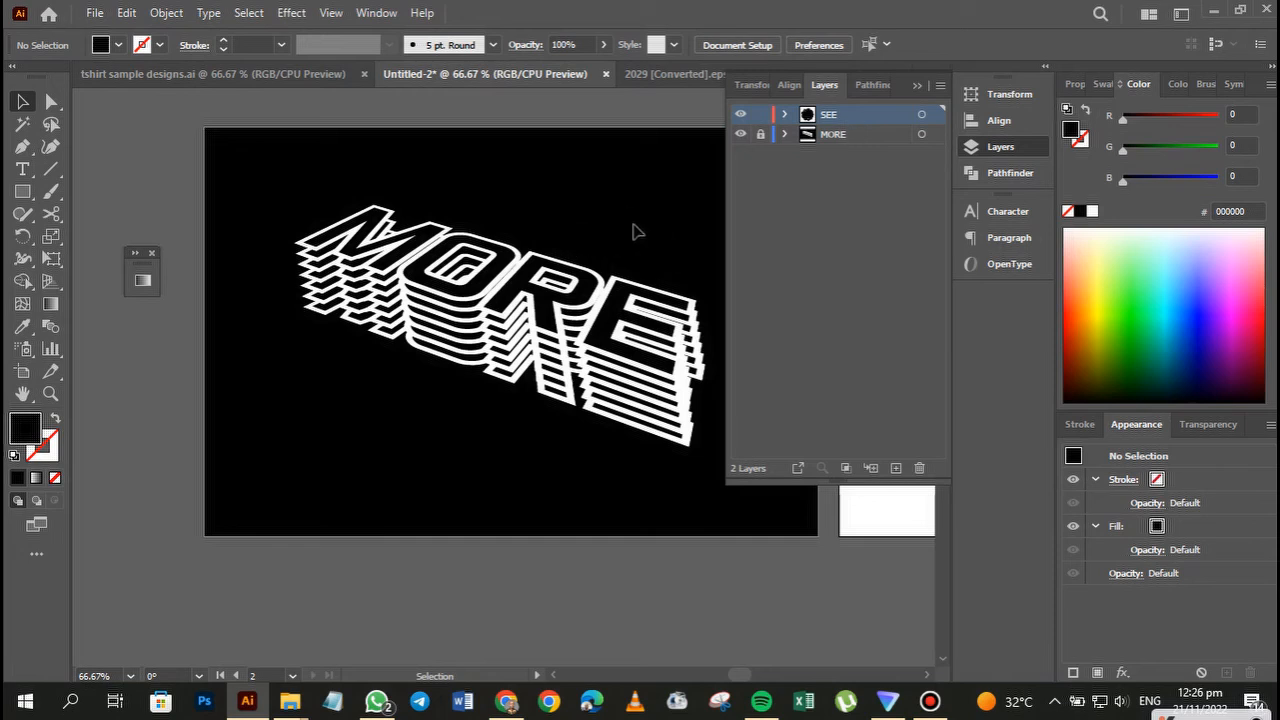
key("space")
left_click_drag(600, 209, 353, 169)
left_click_drag(510, 232, 188, 294)
left_click(440, 314)
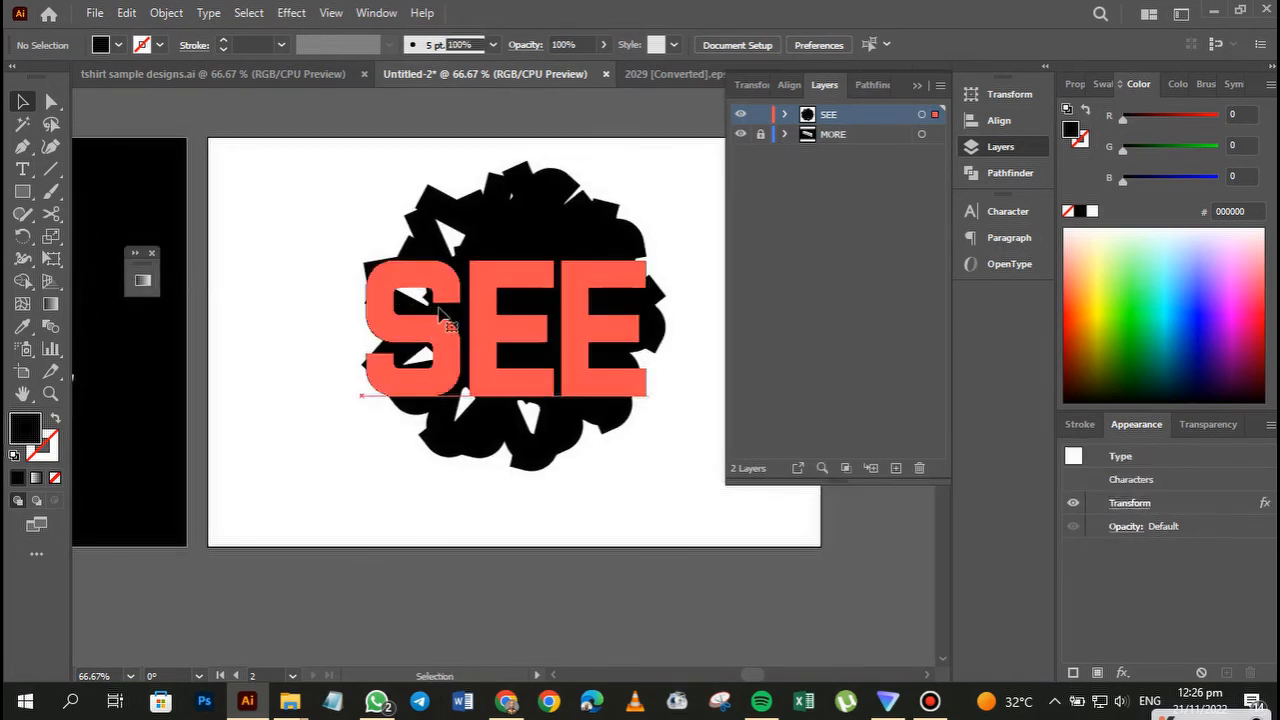
left_click_drag(436, 322, 436, 322)
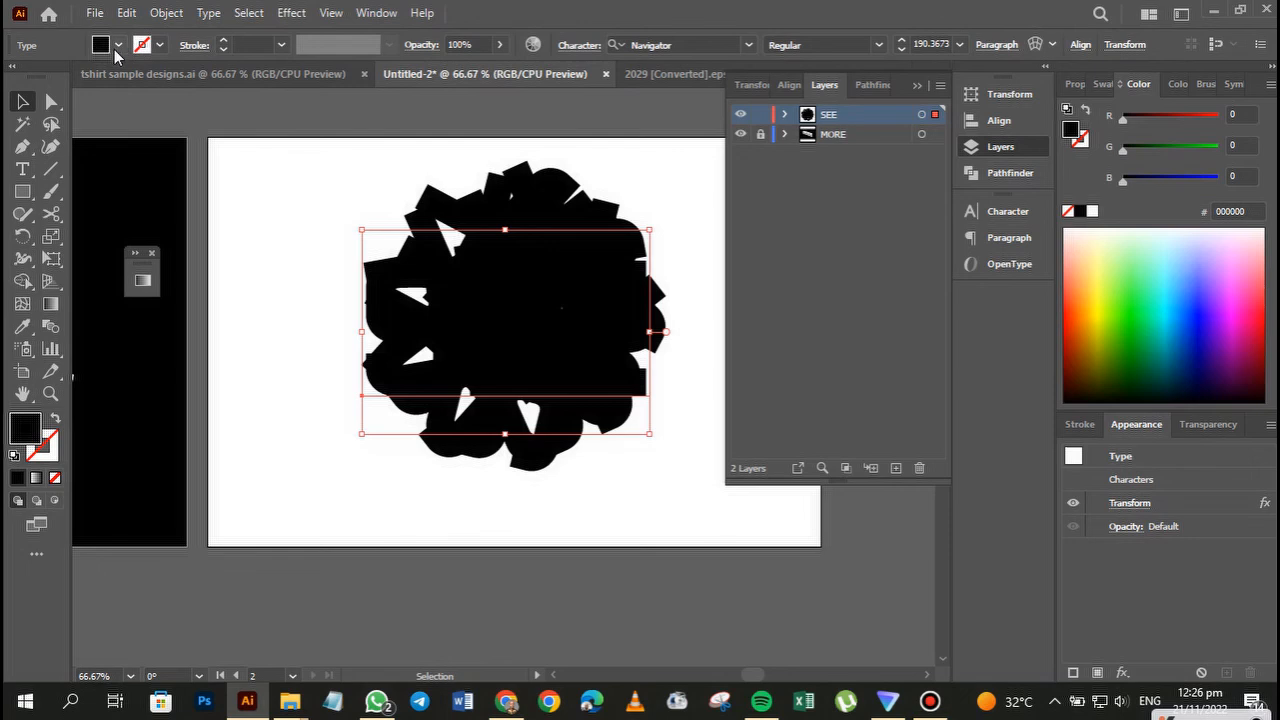
left_click(160, 46)
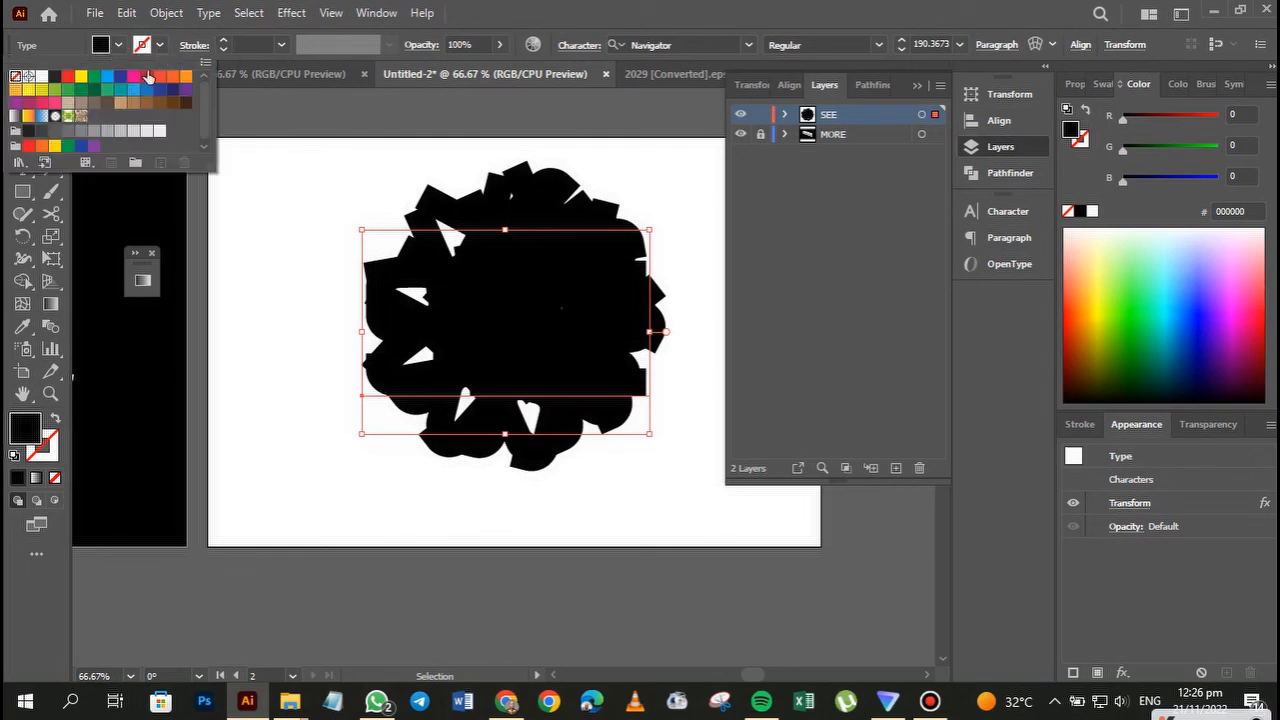
left_click(42, 78)
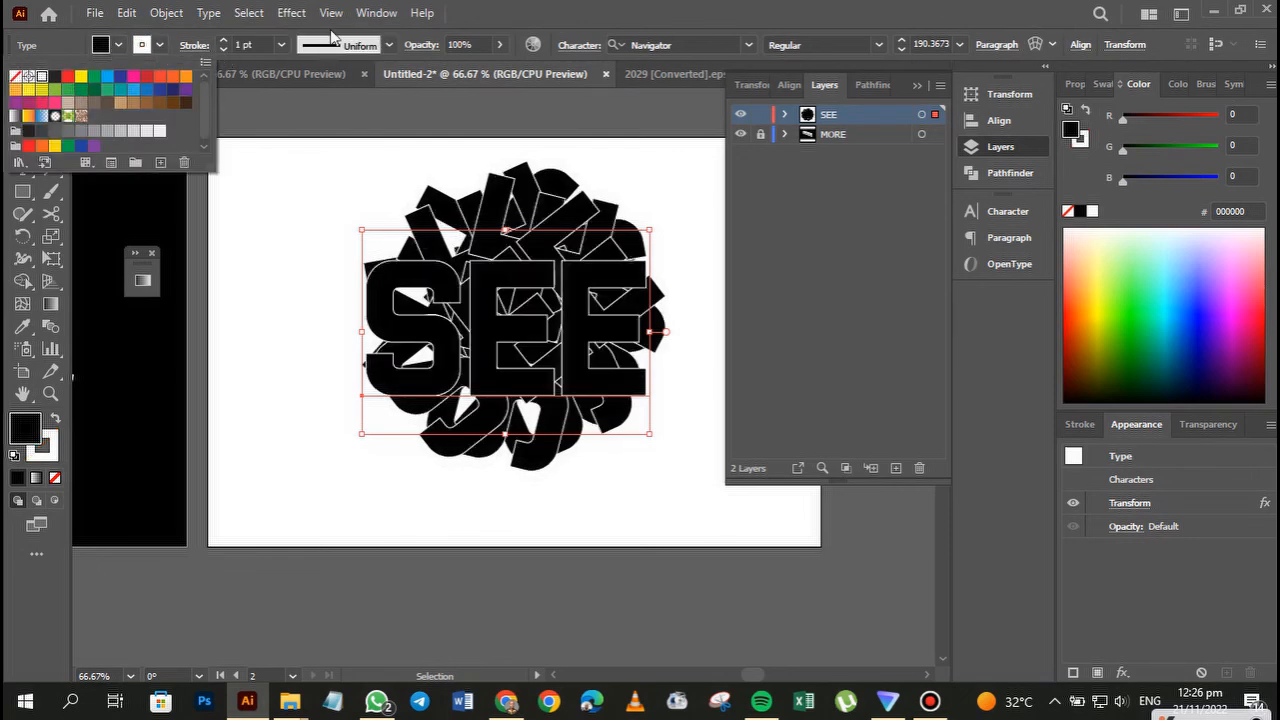
Set the SEE text's stroke weight to 6 pt and deselect the text
left_click(262, 44)
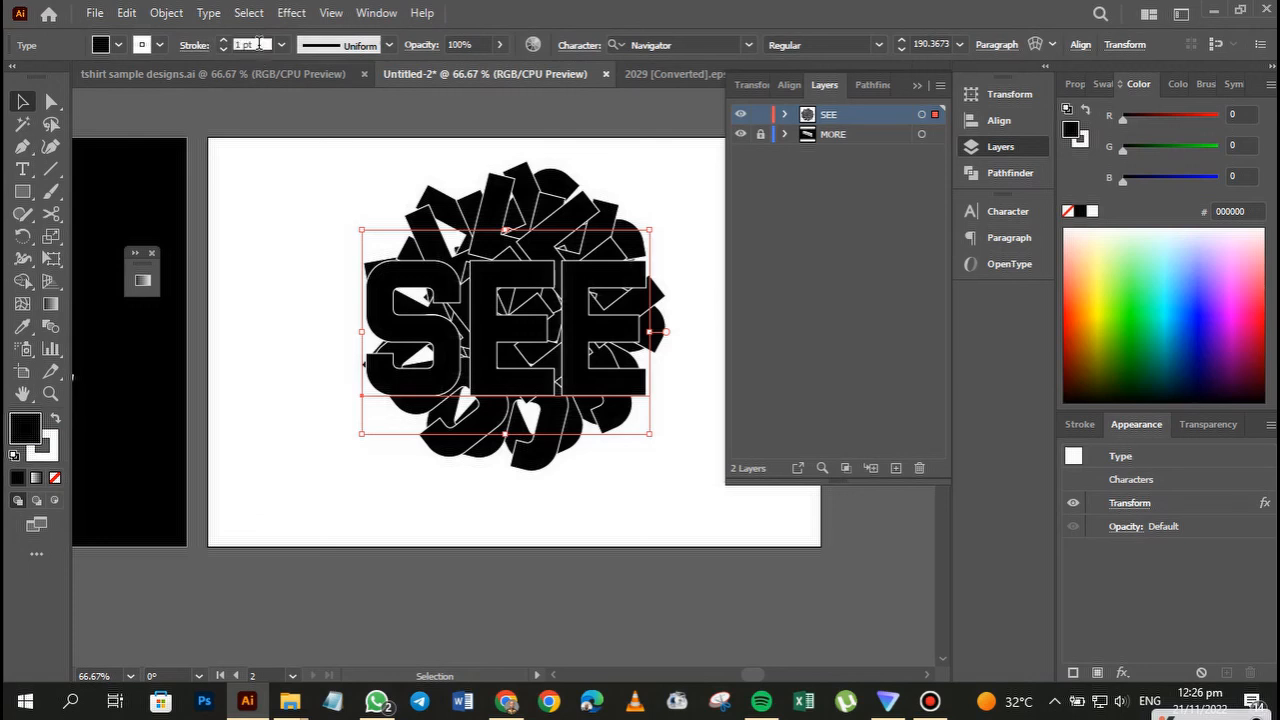
left_click(245, 45)
type("6")
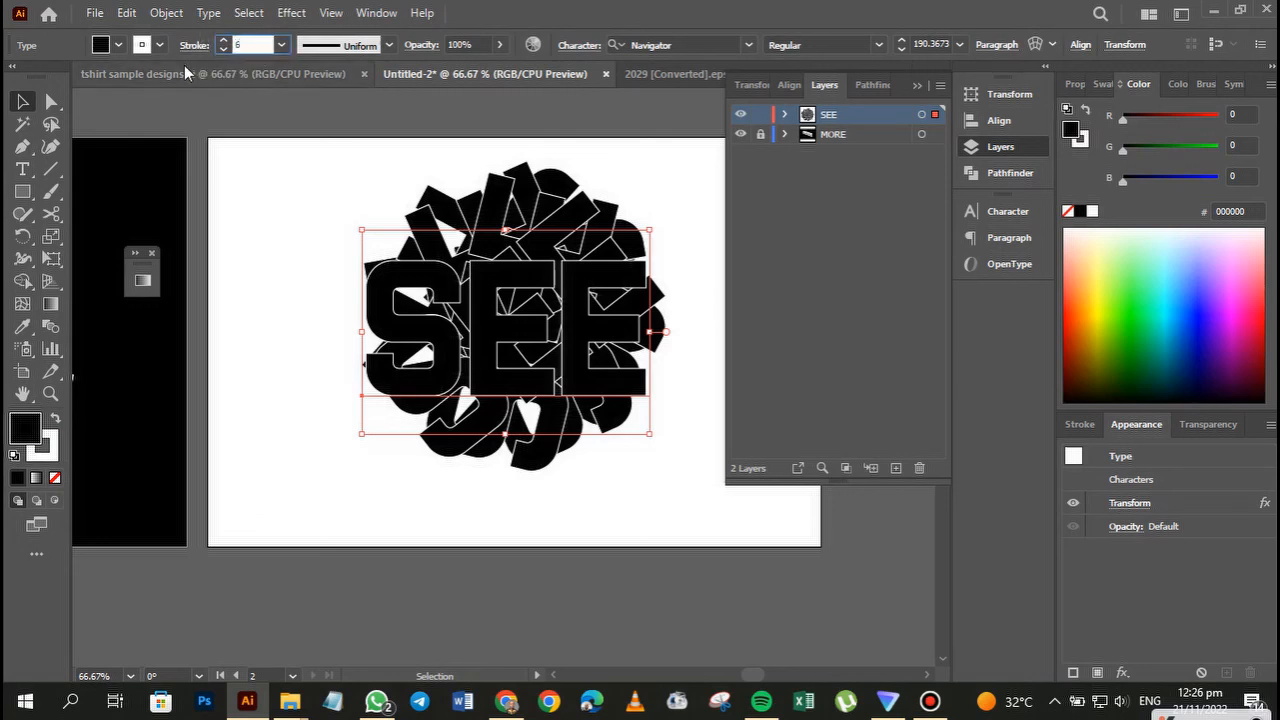
key("Tab")
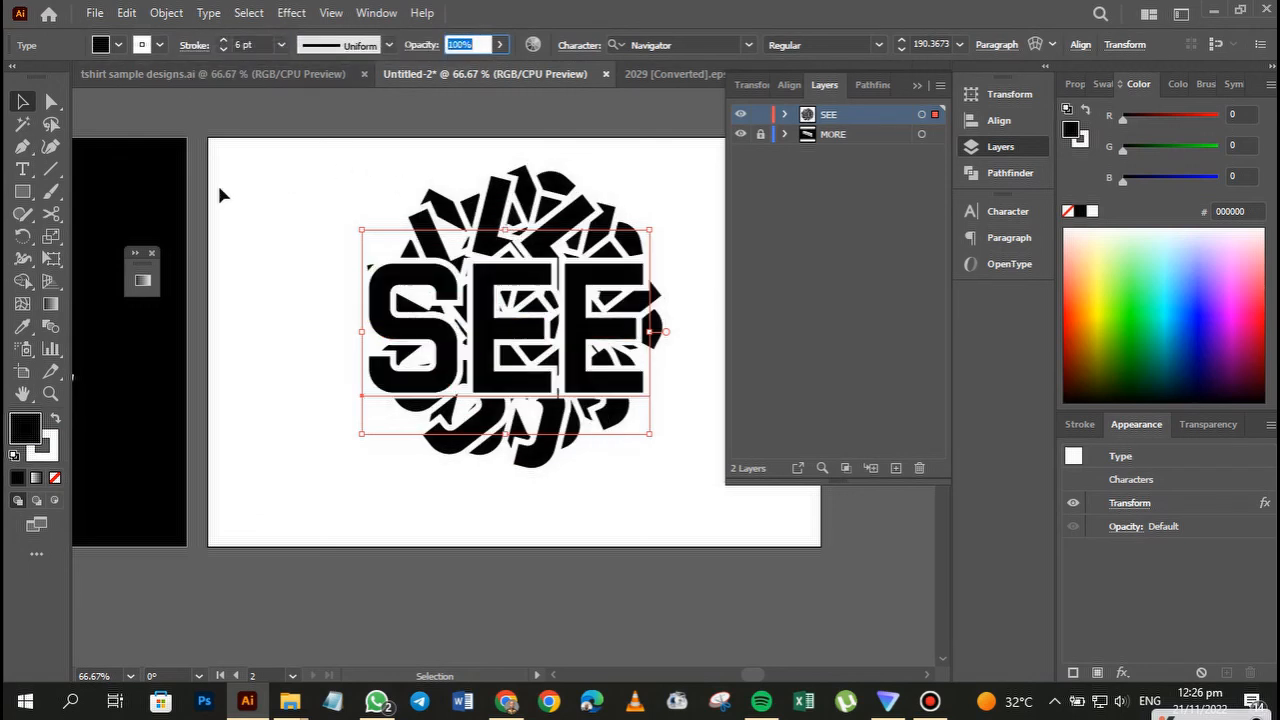
left_click(251, 196)
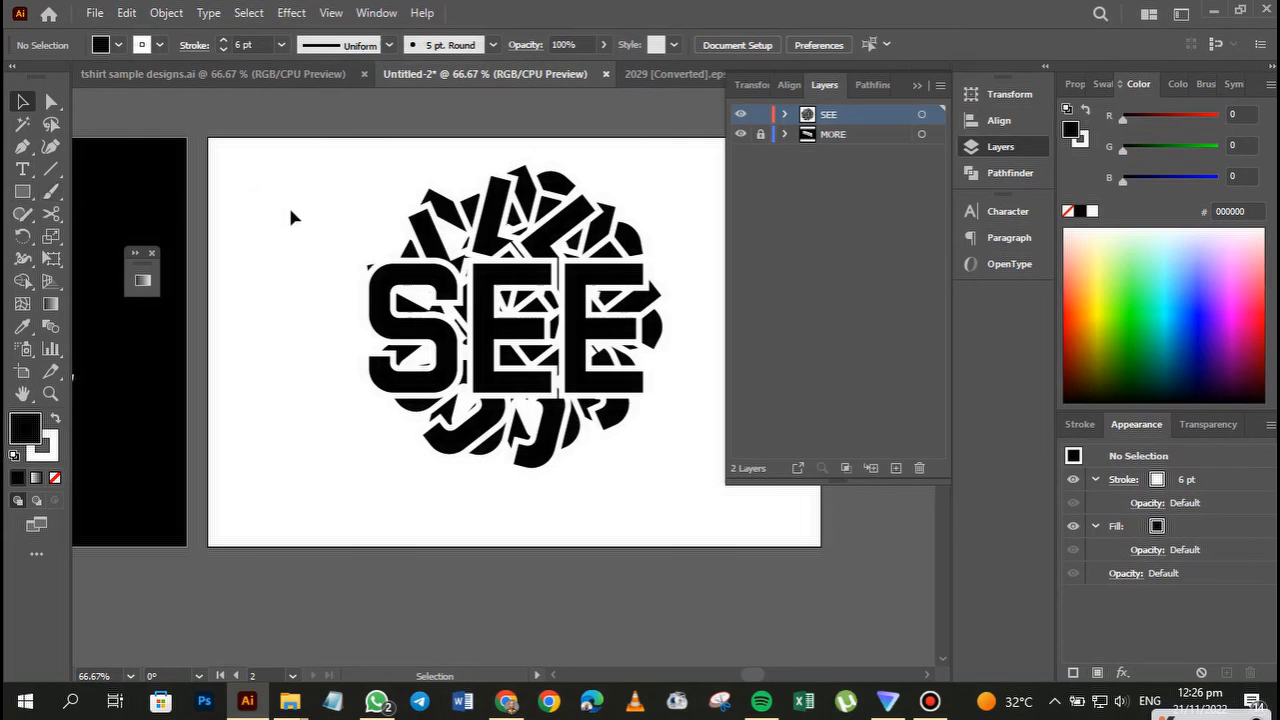
left_click(126, 12)
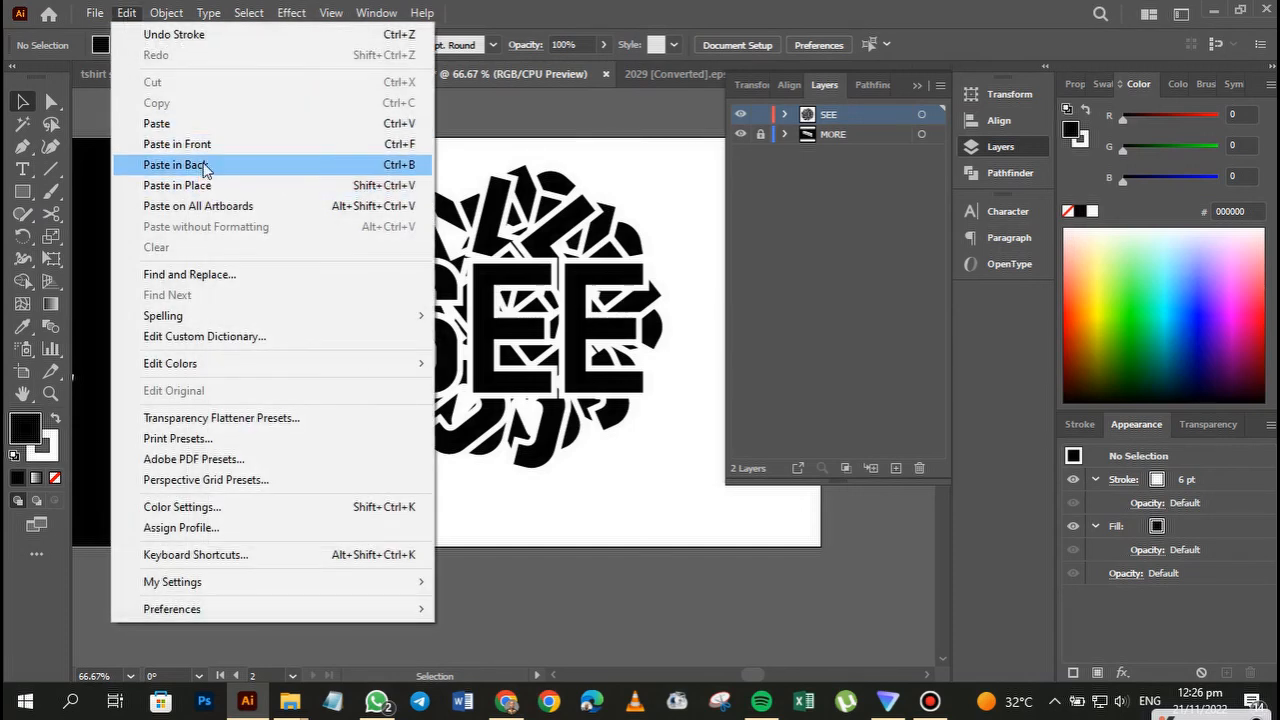
left_click(203, 165)
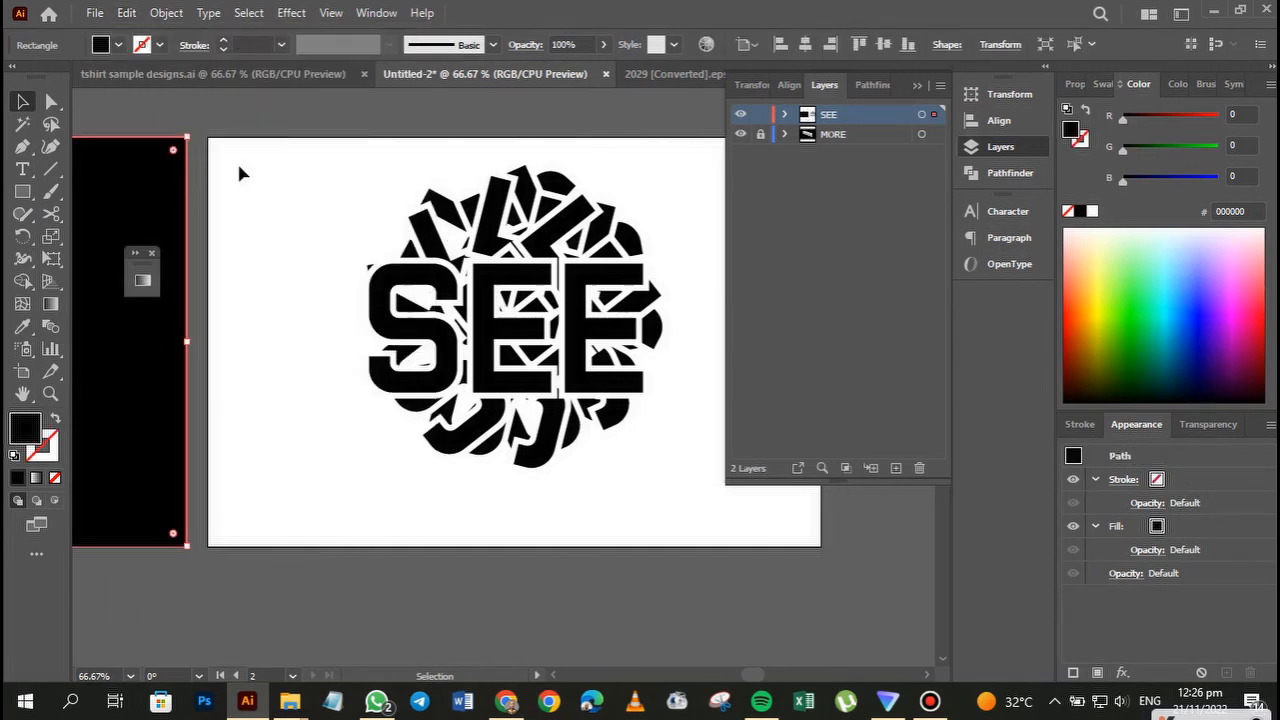
left_click(768, 155)
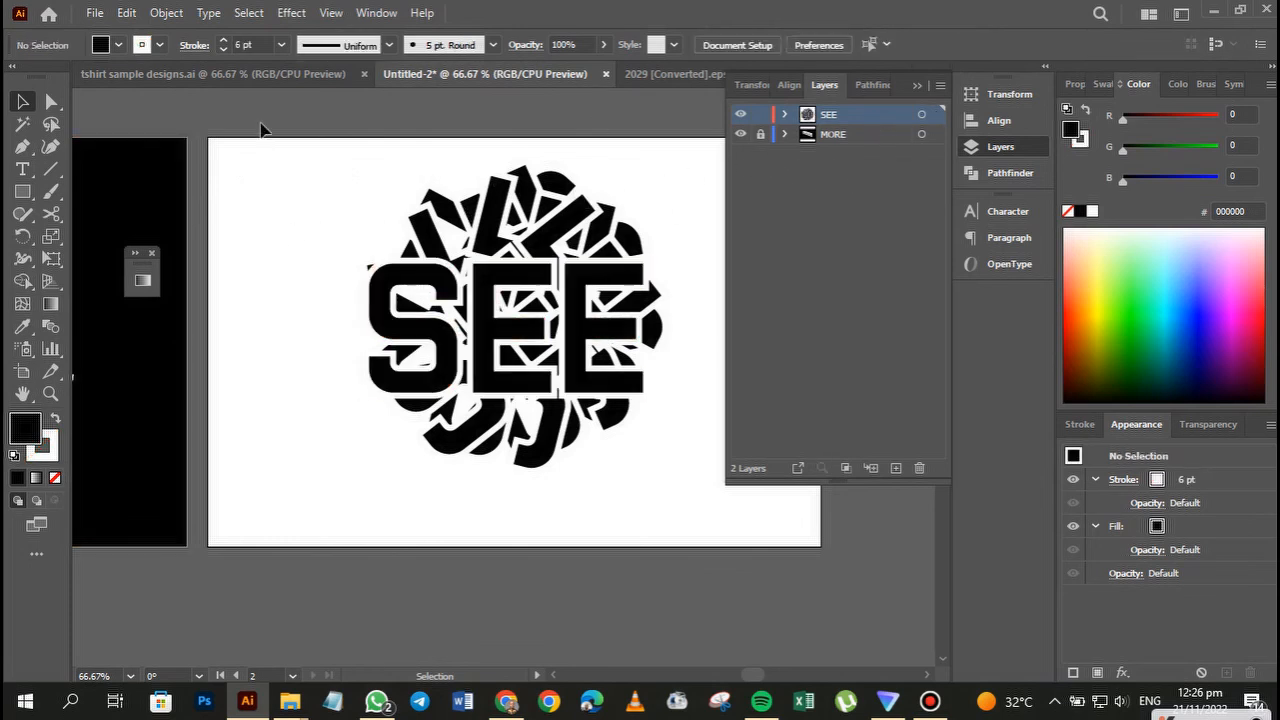
Draw a black-filled rectangle covering the whole SEE artboard and set its stroke to None
left_click(22, 192)
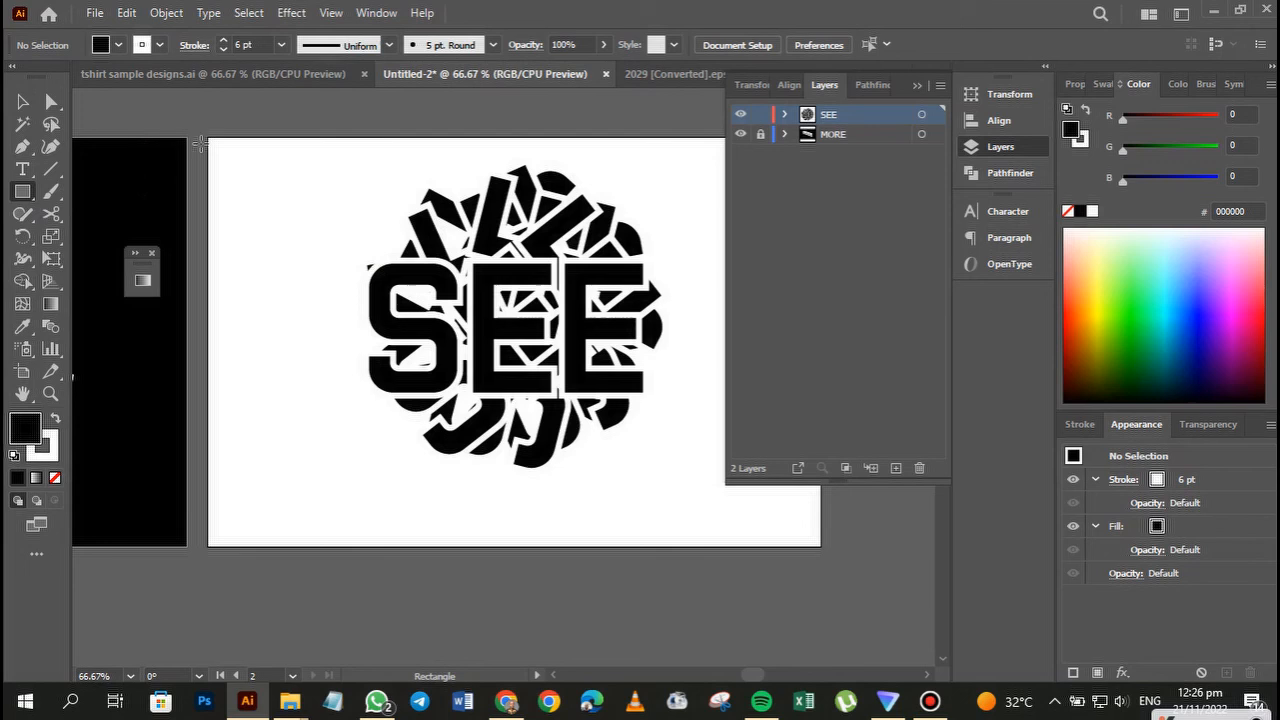
left_click_drag(208, 138, 821, 547)
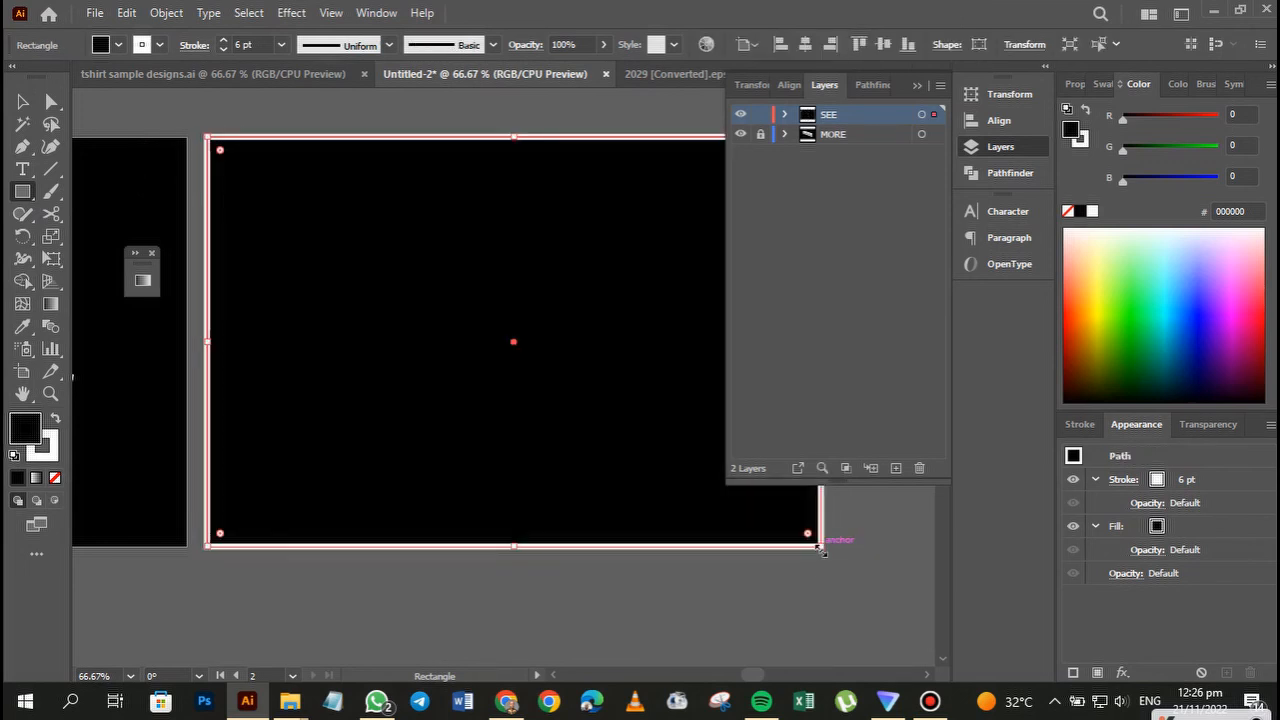
left_click(159, 46)
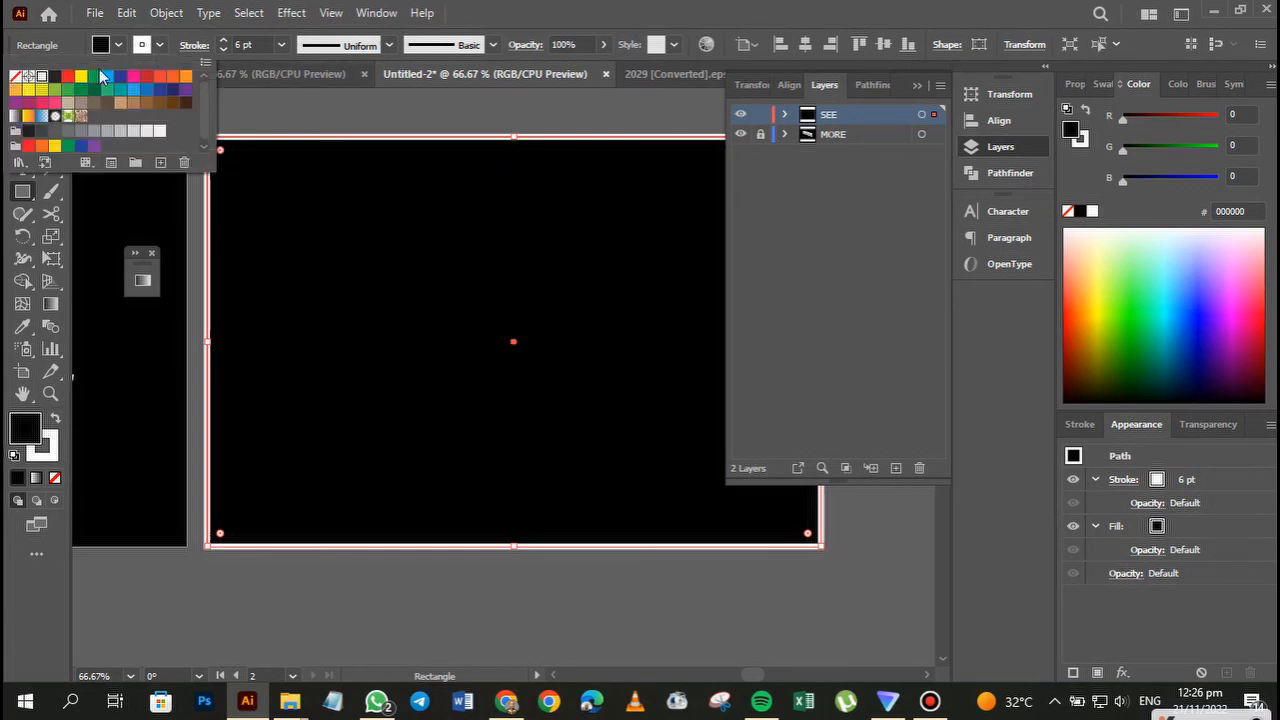
left_click(17, 78)
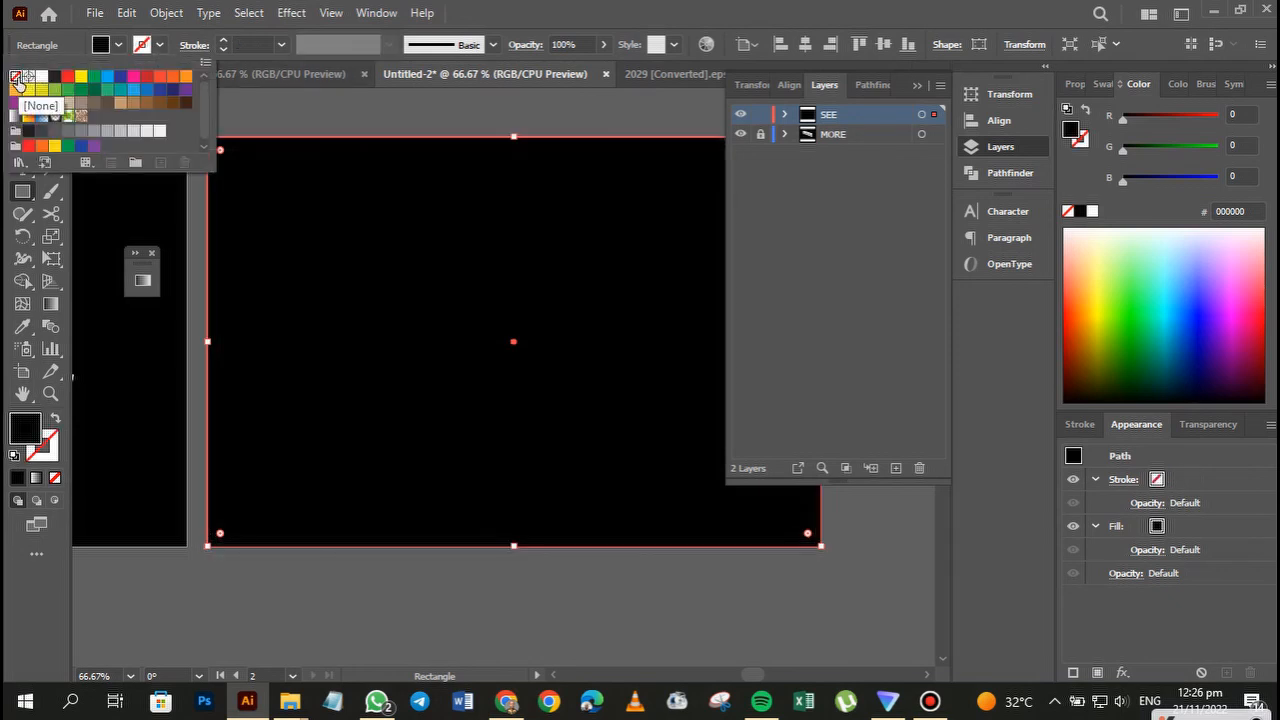
left_click(379, 236)
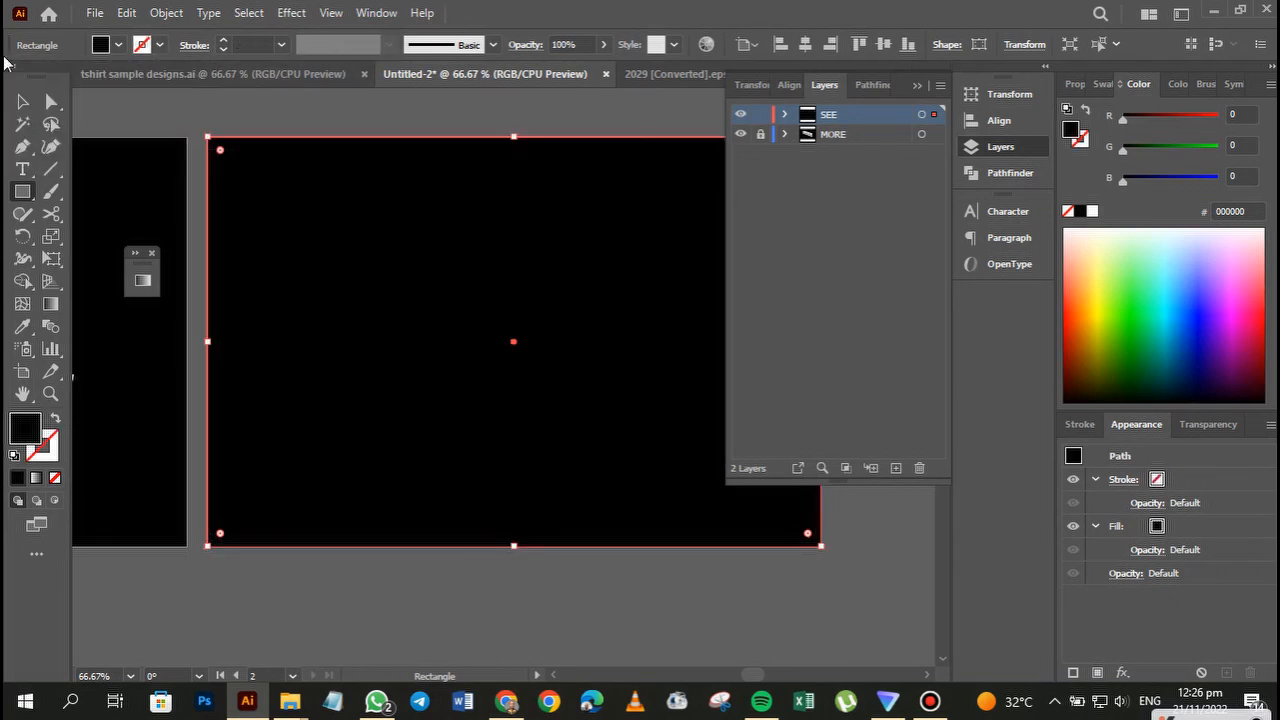
Send the black rectangle to the back, behind the SEE text
left_click(22, 101)
right_click(416, 260)
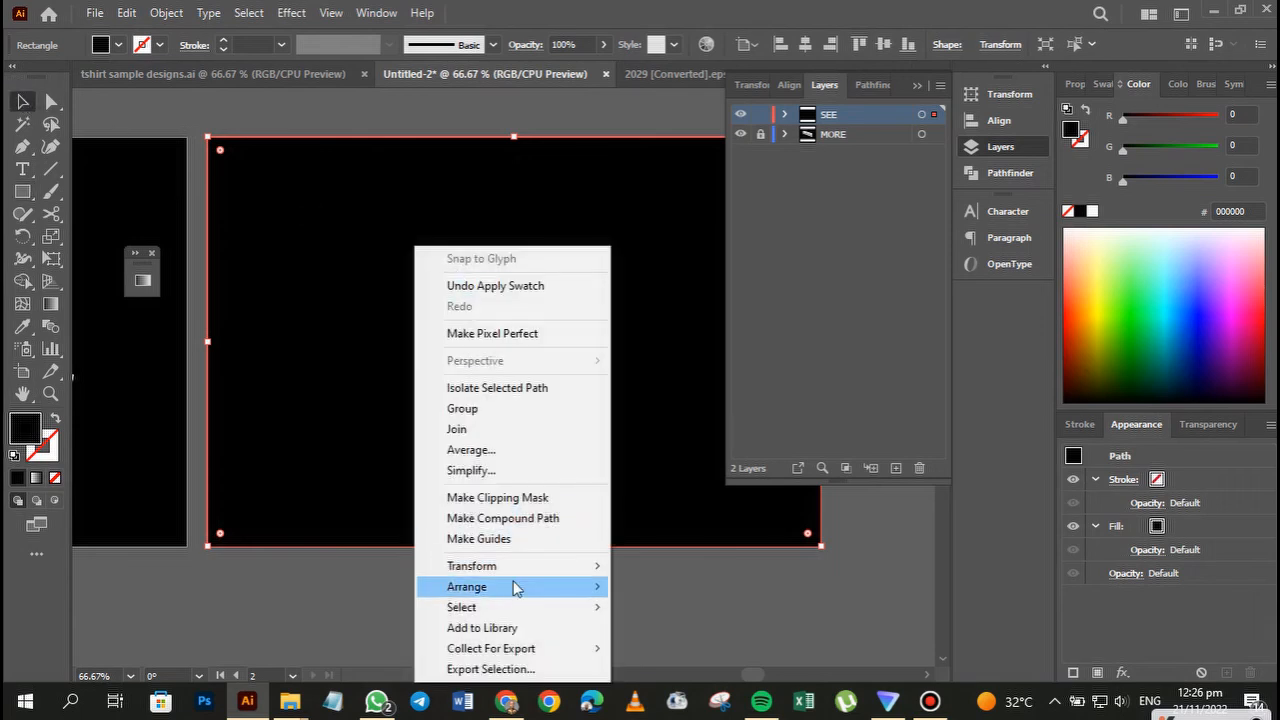
mouse_move(514, 586)
left_click(656, 650)
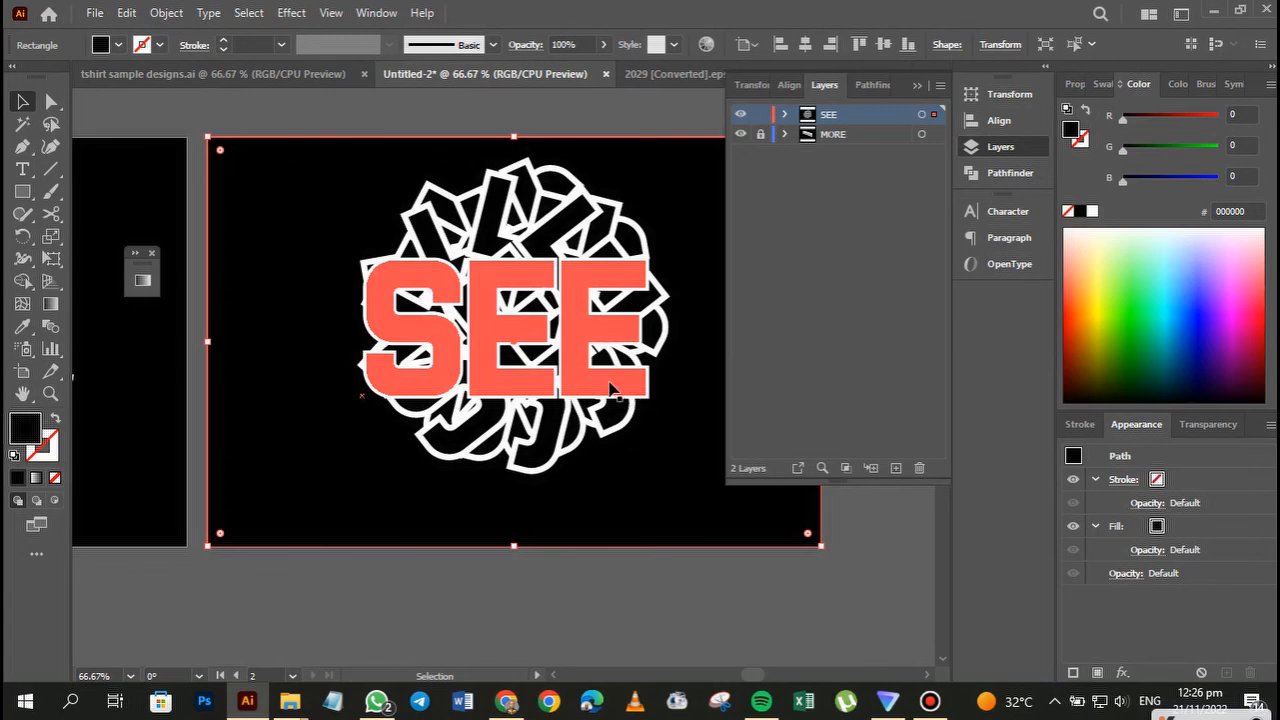
Move the SEE text slightly down to centre the circular design on its artboard, and lock the SEE layer
left_click(606, 295)
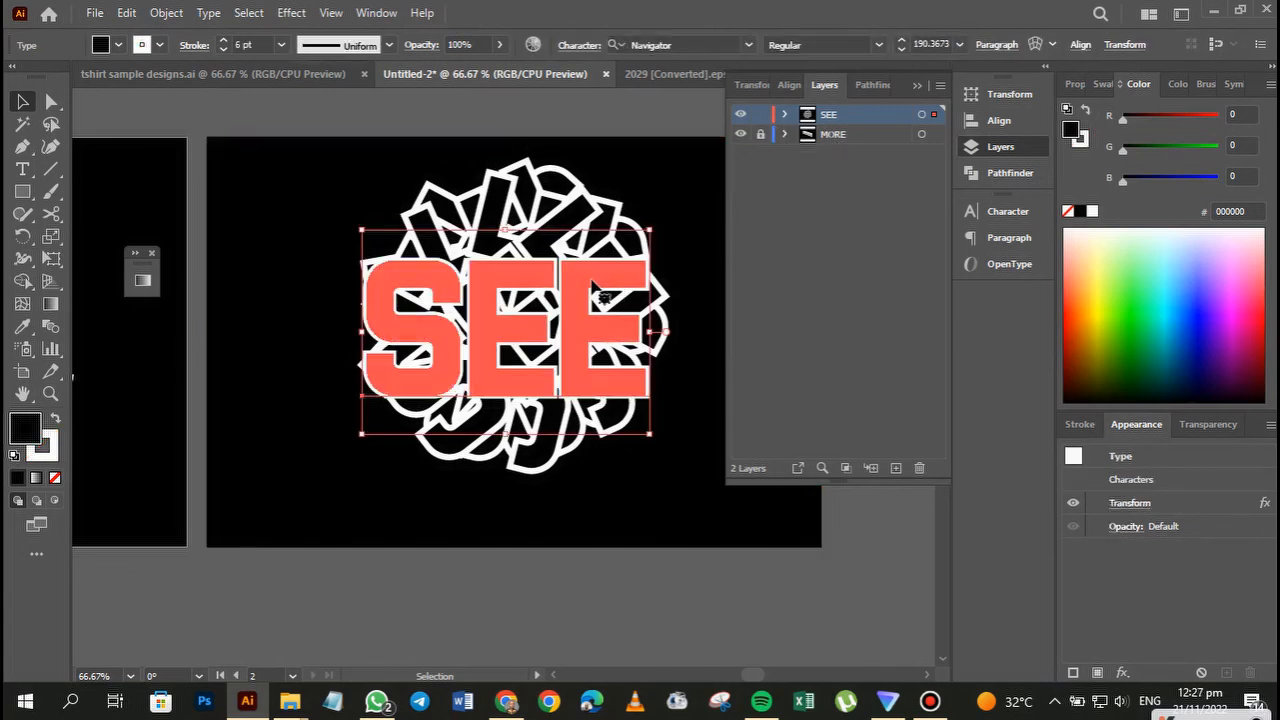
left_click_drag(604, 296, 600, 312)
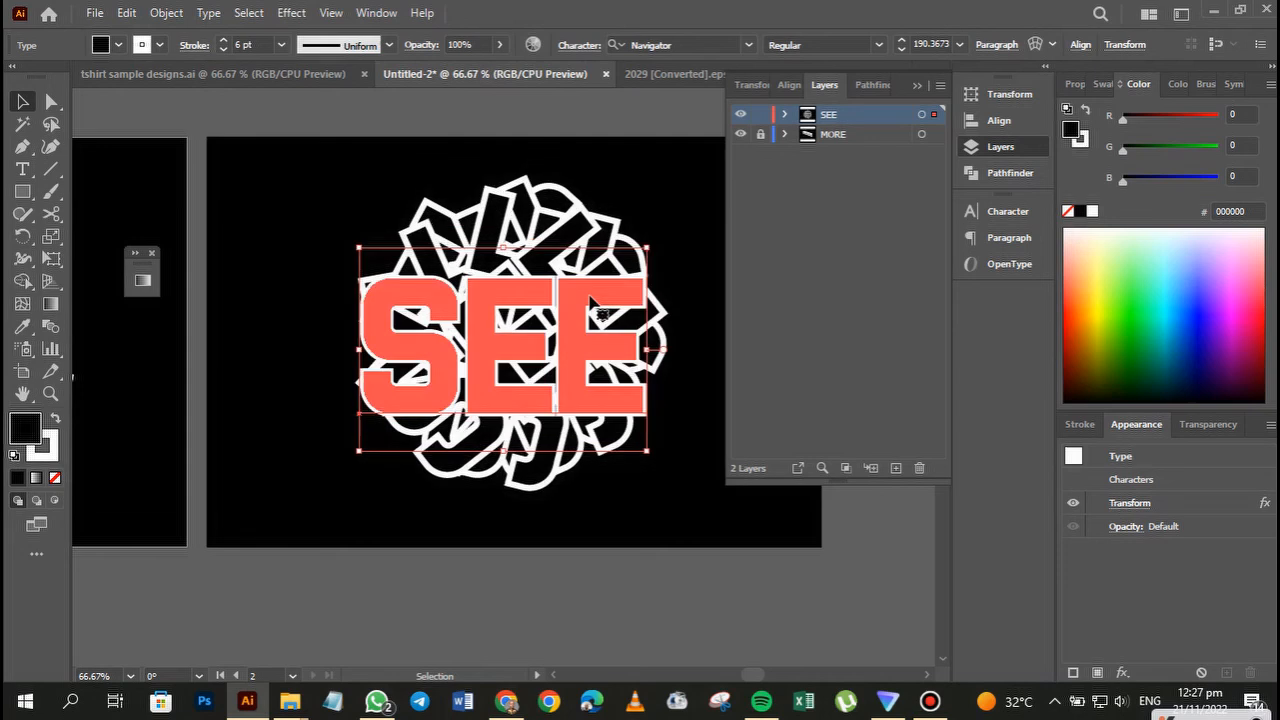
left_click(760, 134)
left_click(760, 114)
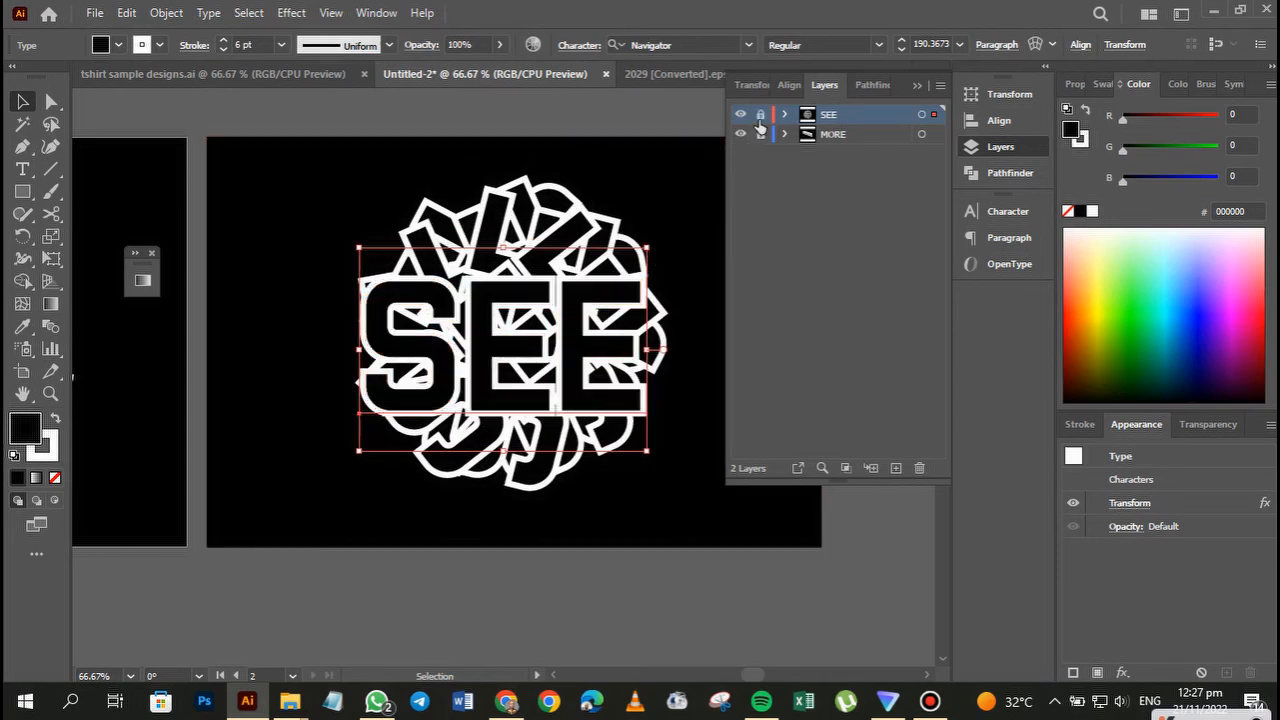
left_click(917, 88)
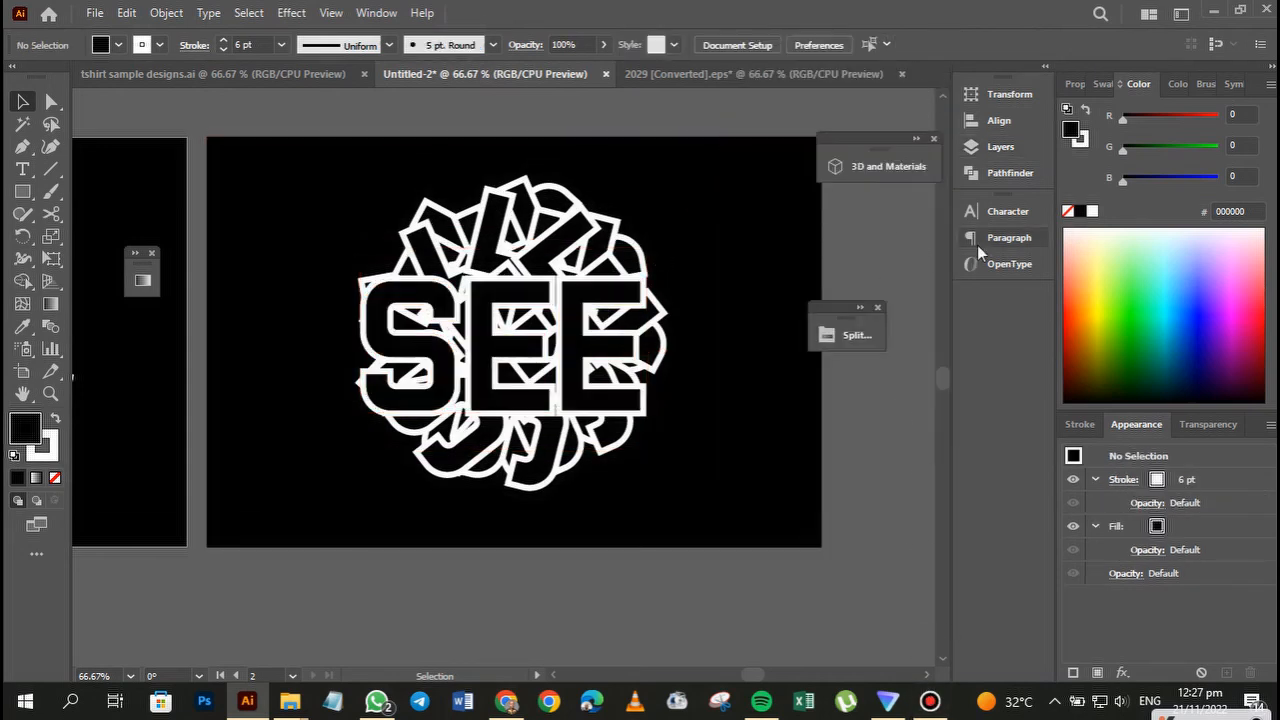
left_click(1000, 146)
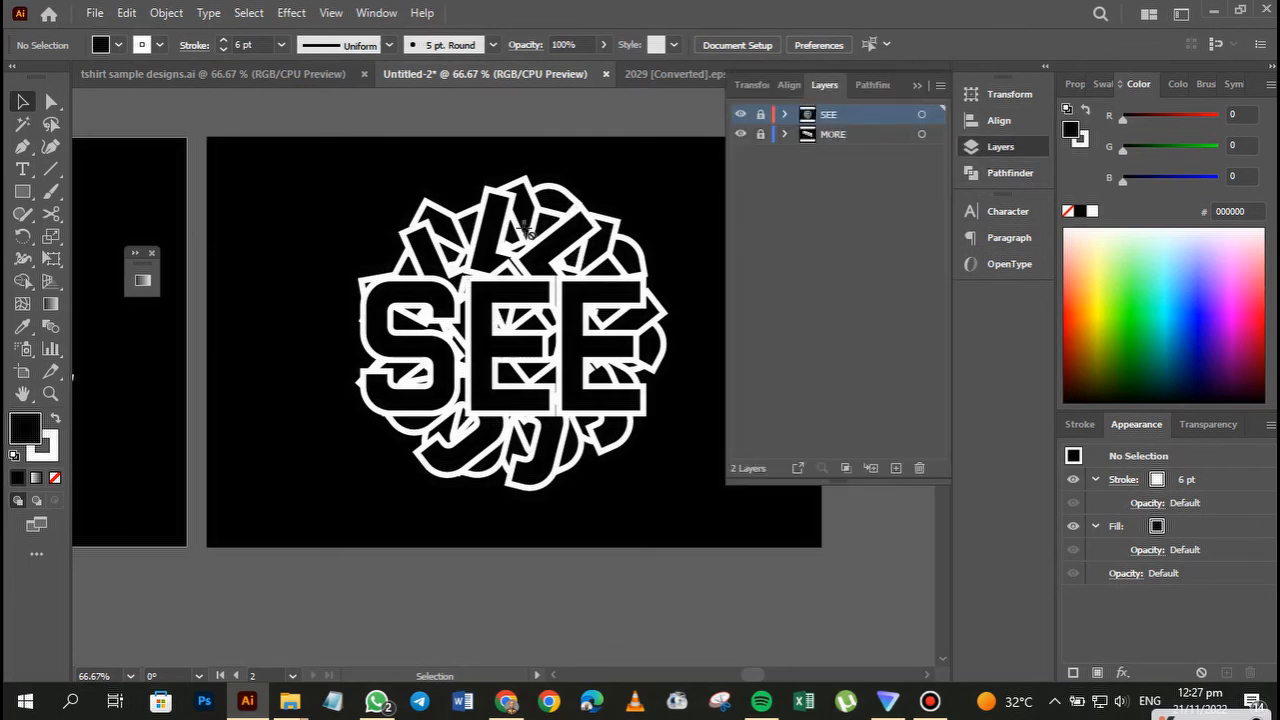